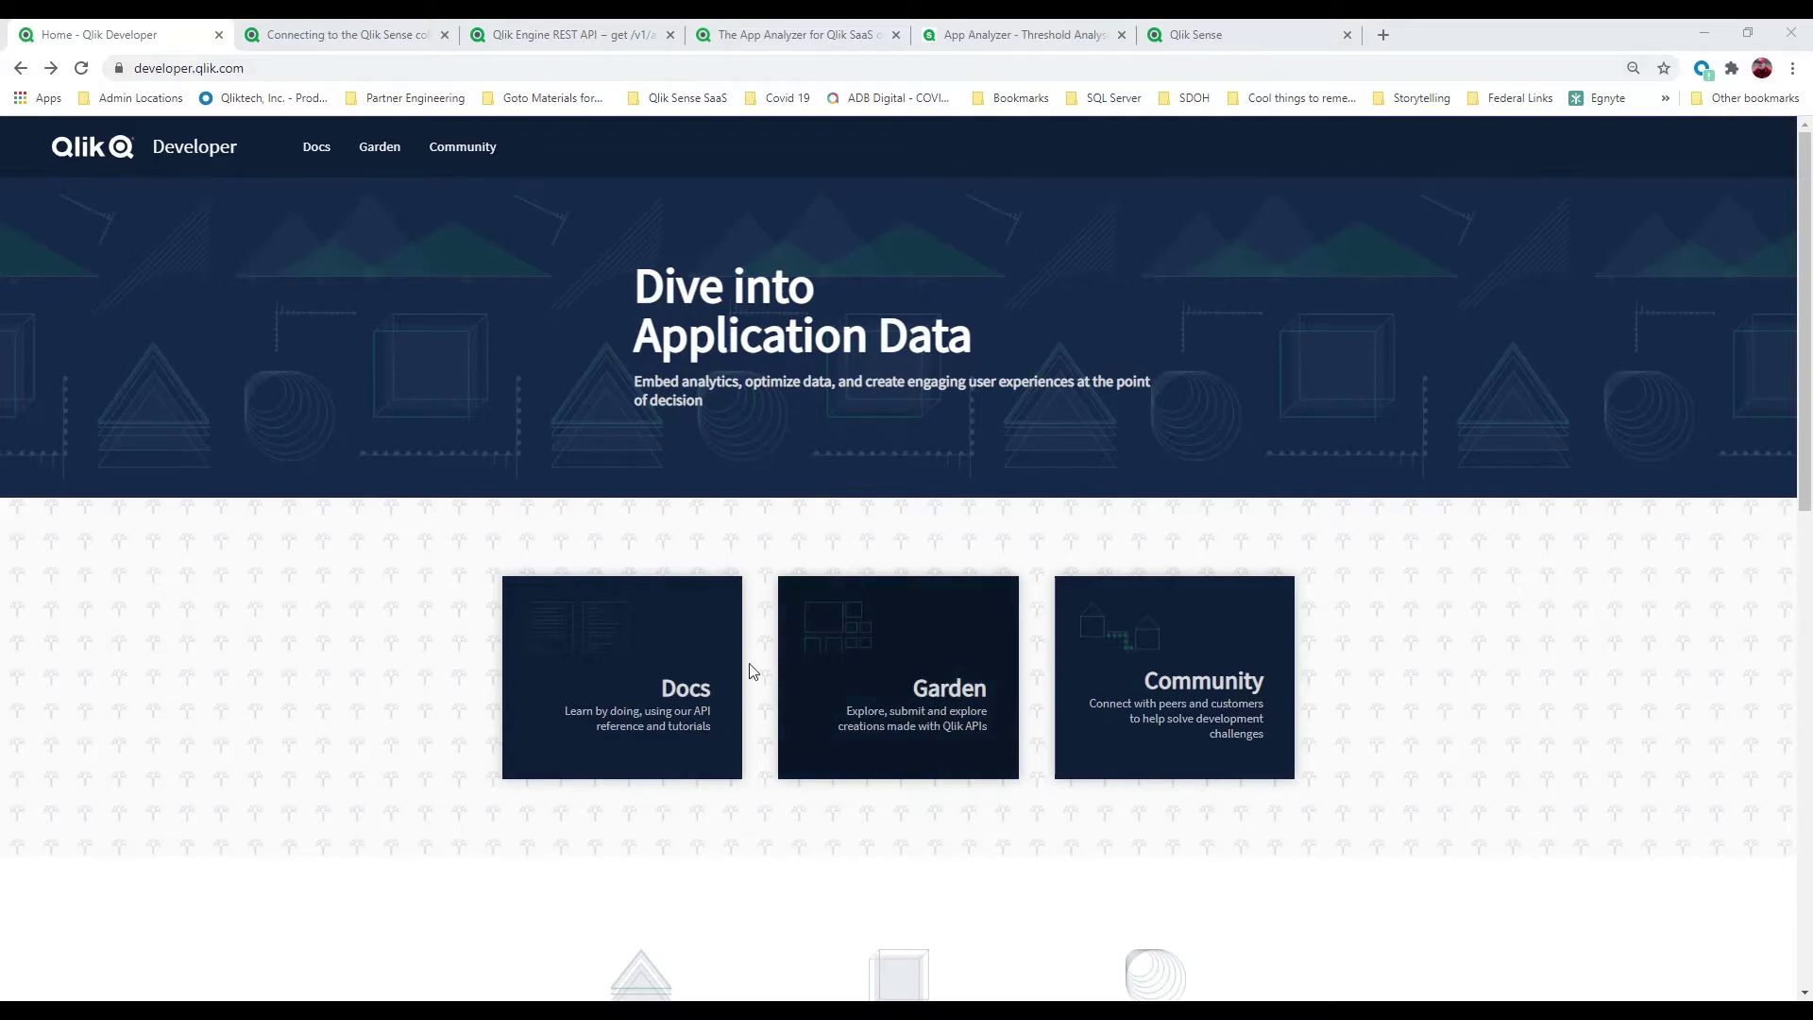
Open the Apps REST API reference from the Developer Portal's APIs list, then the collections service help page.
left_click(687, 672)
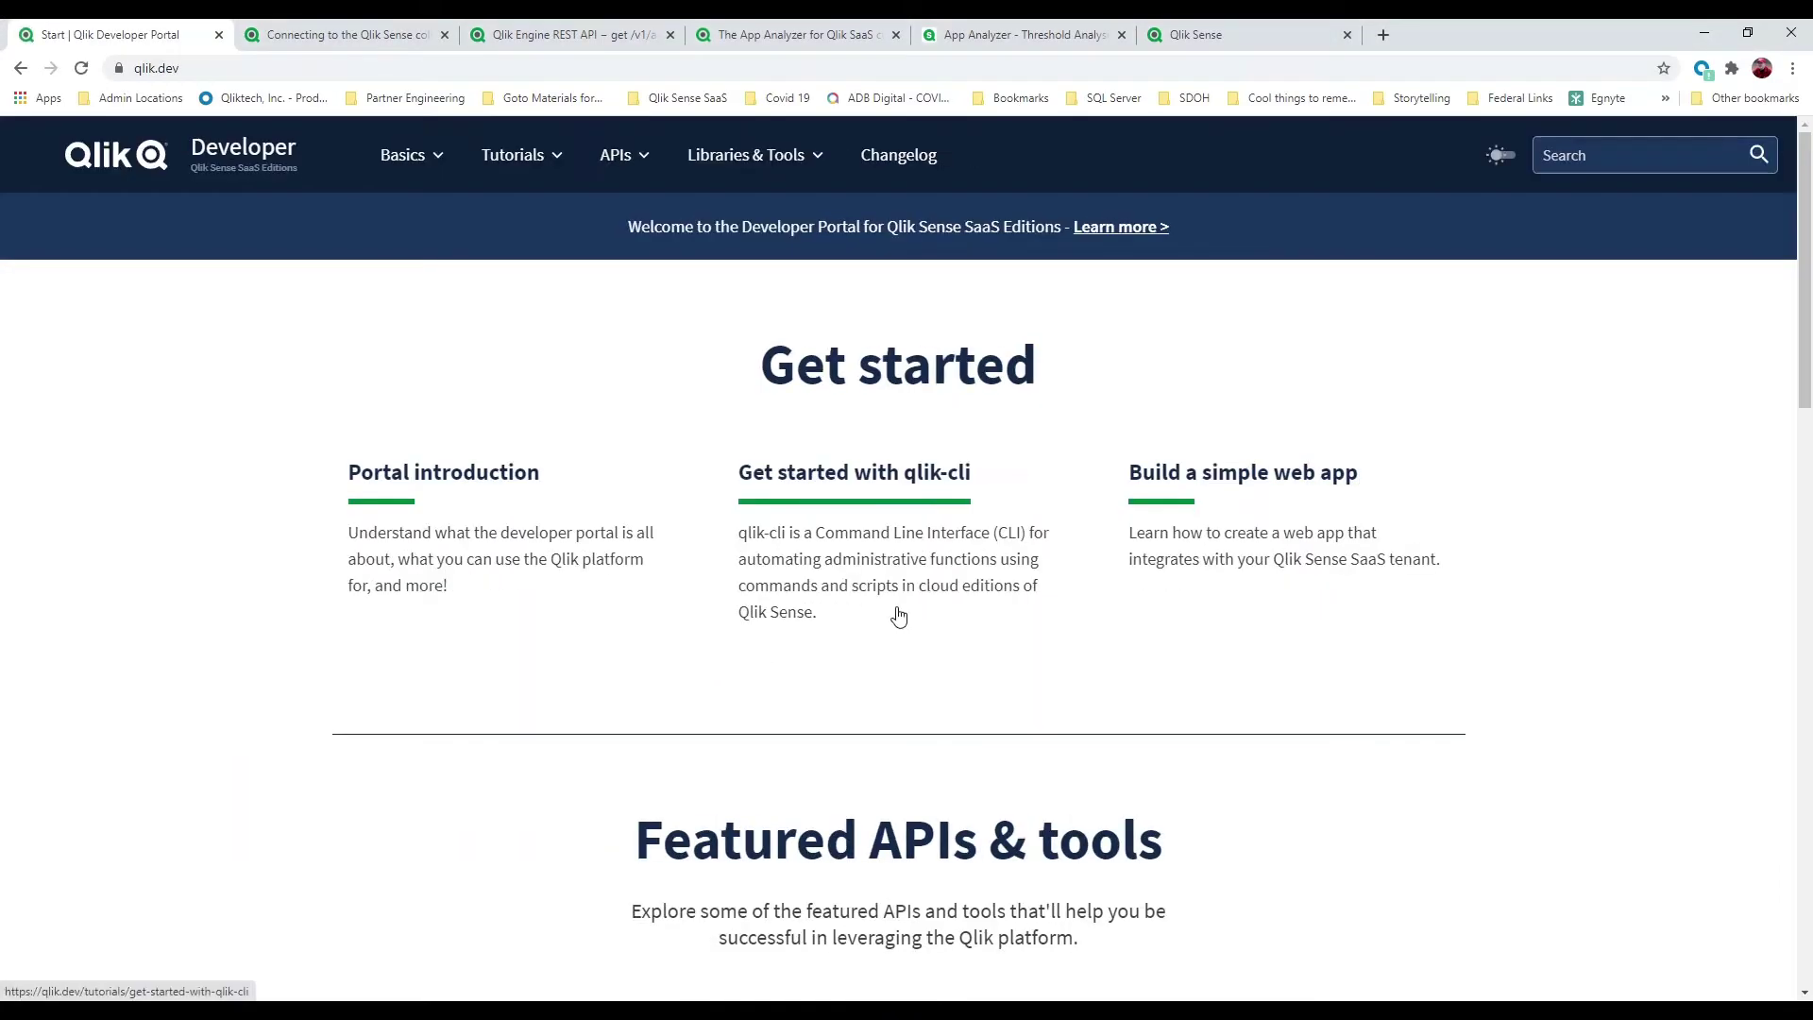
left_click(613, 162)
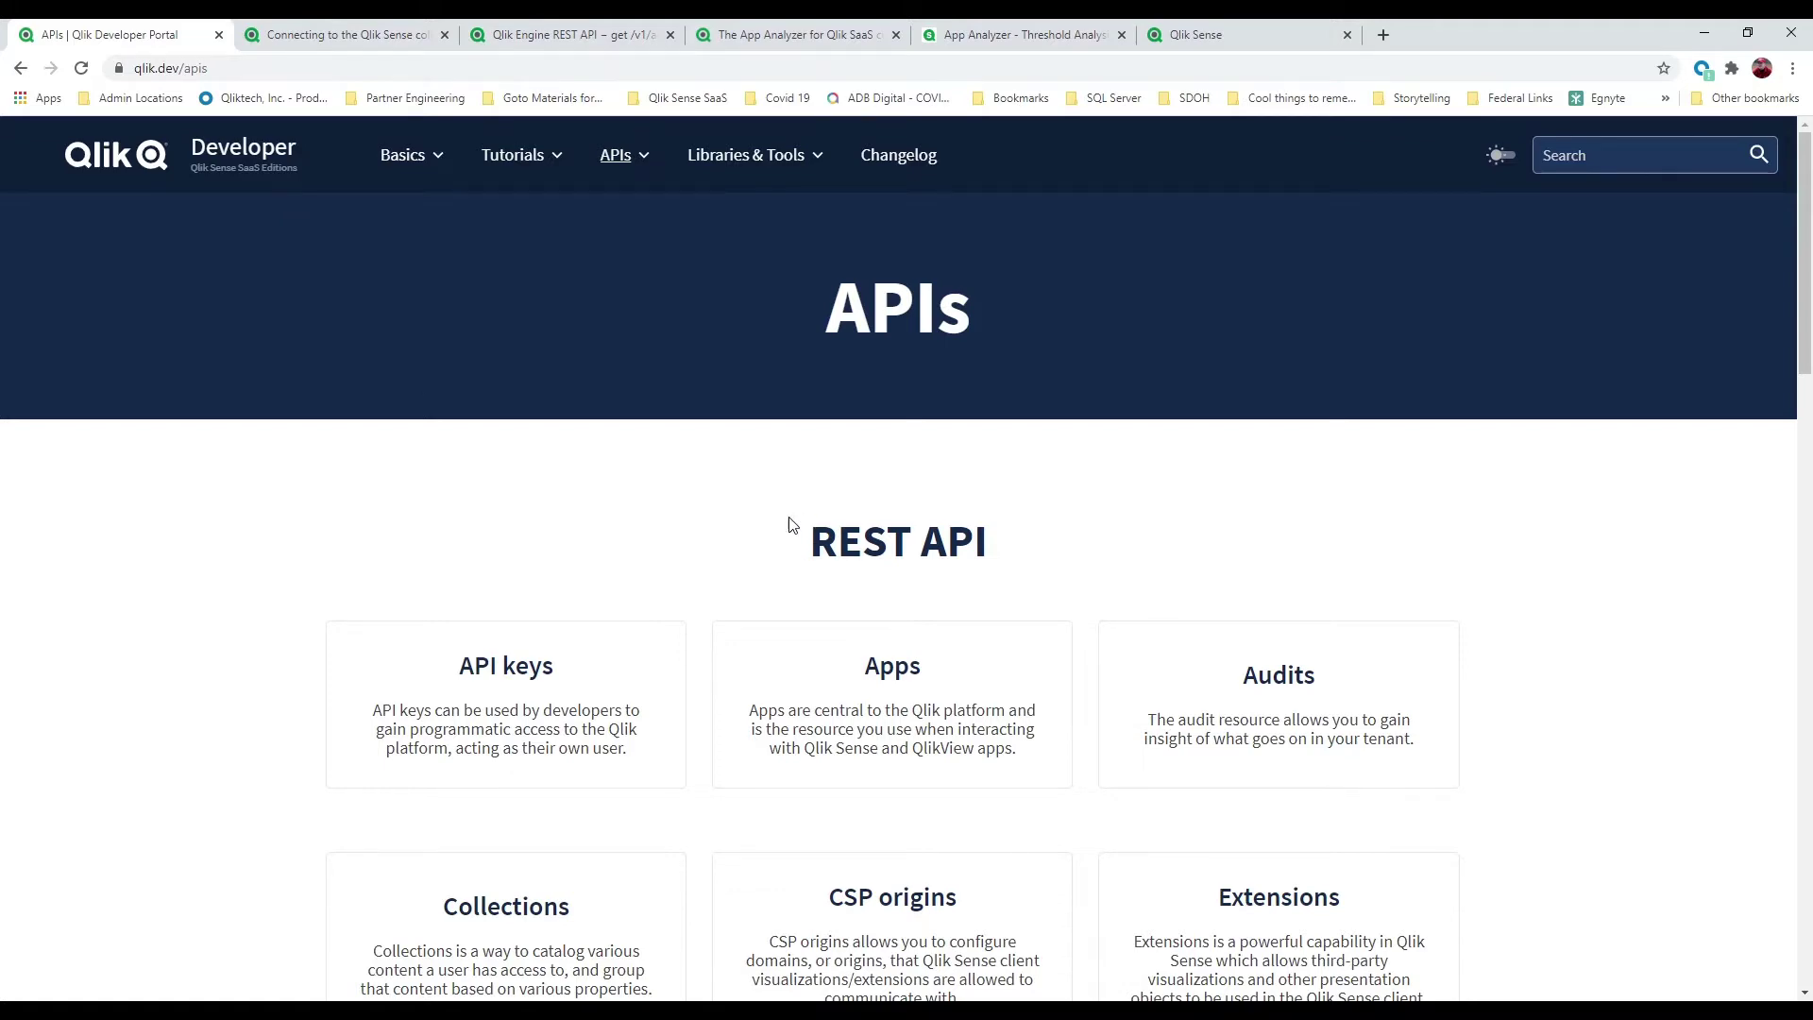
scroll(791, 525, "down", 3)
left_click(880, 476)
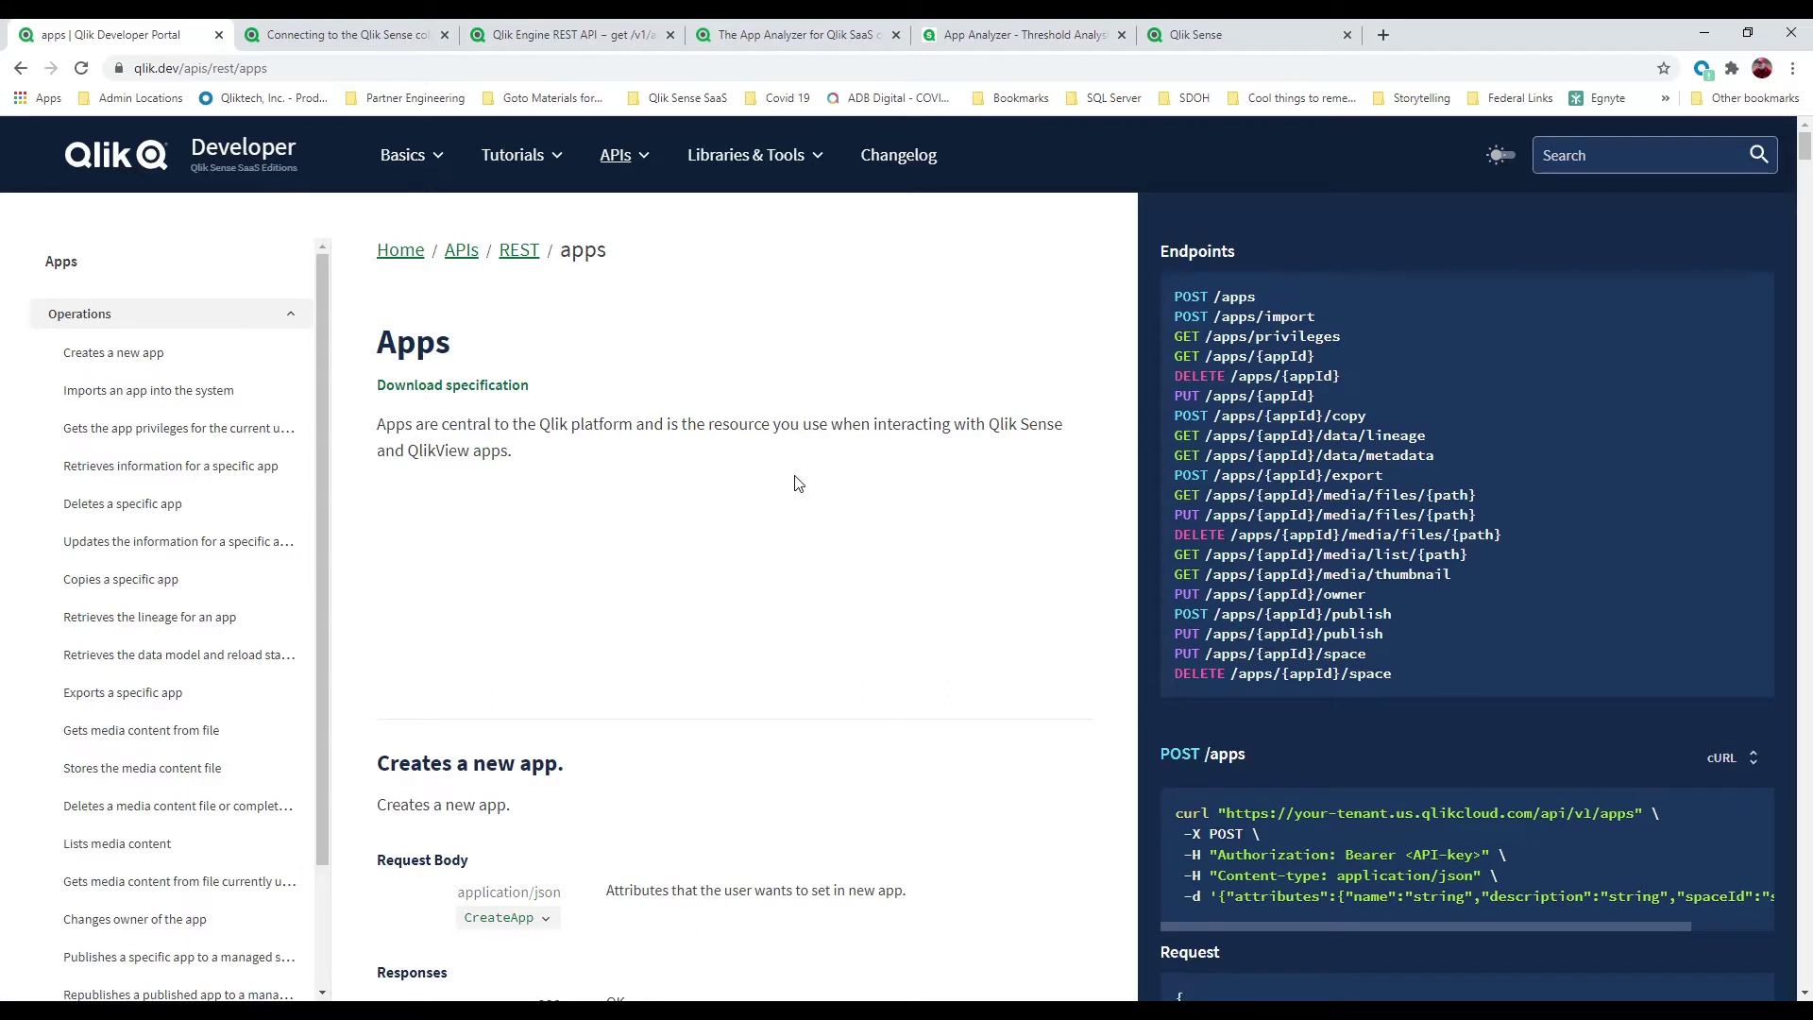
left_click(358, 42)
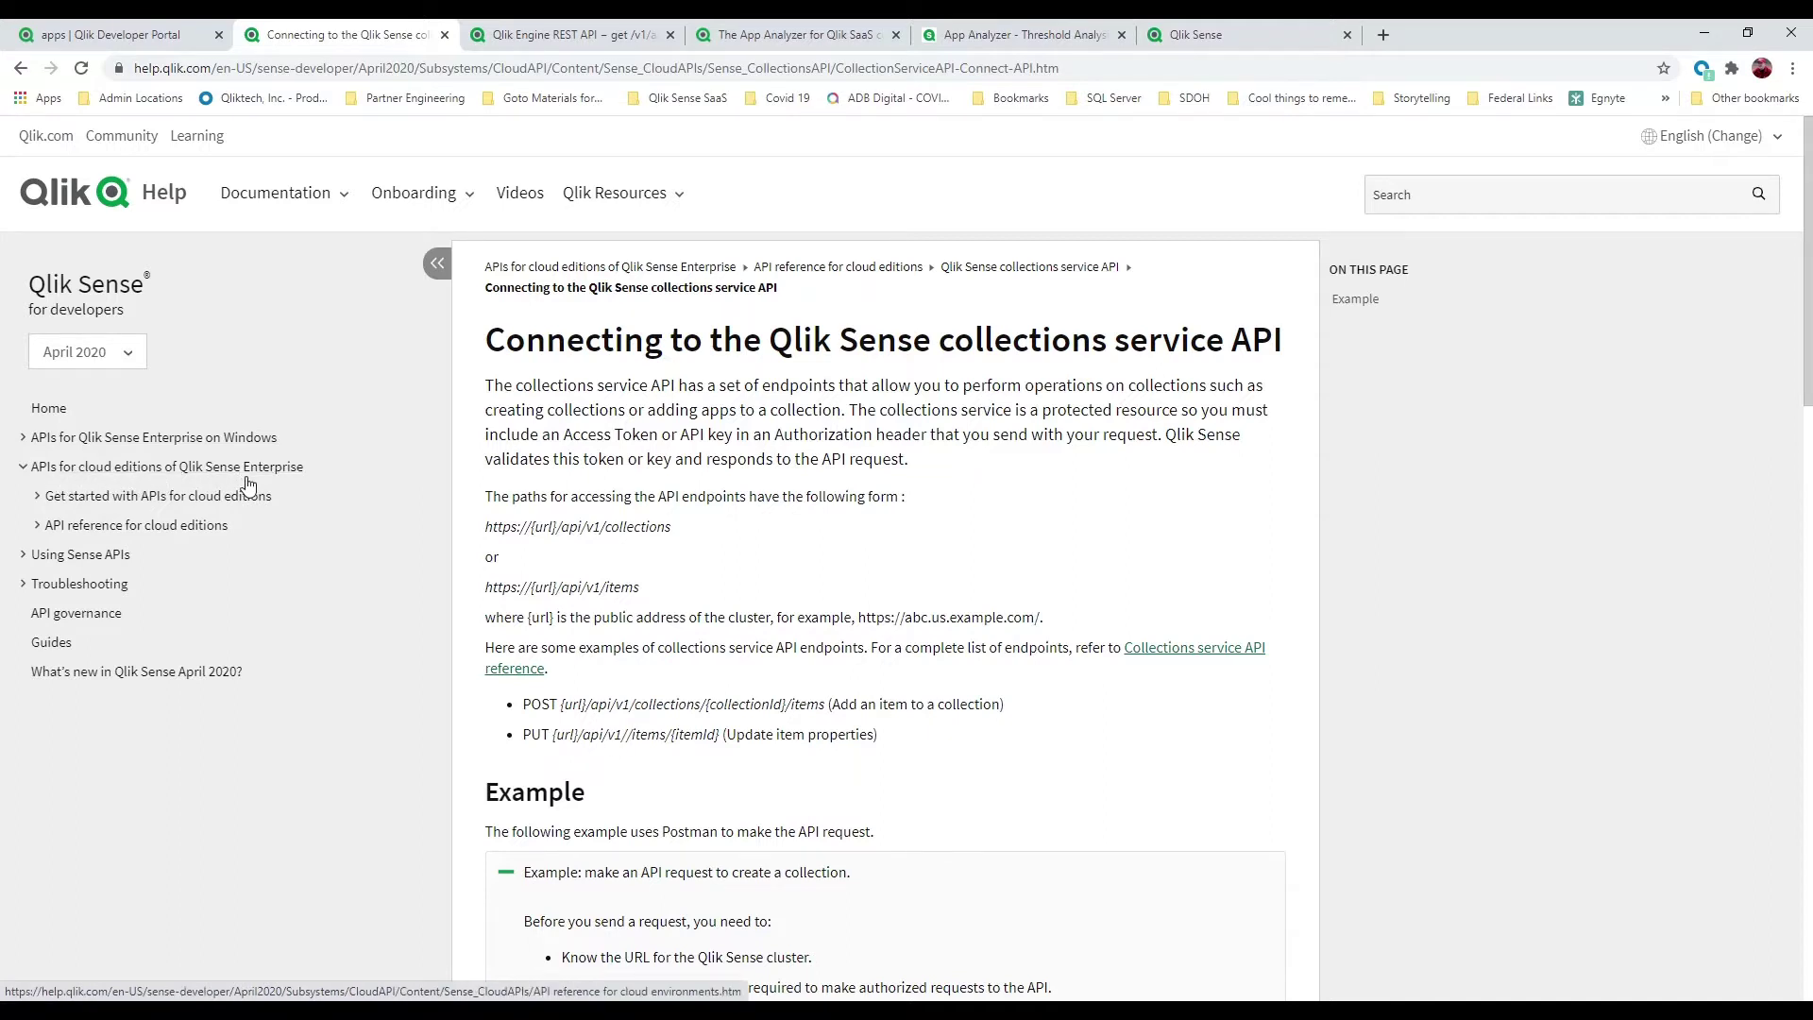
Bring up the GET /v1/apps/{appId} Engine REST API reference and snap it to the left half.
left_click(527, 35)
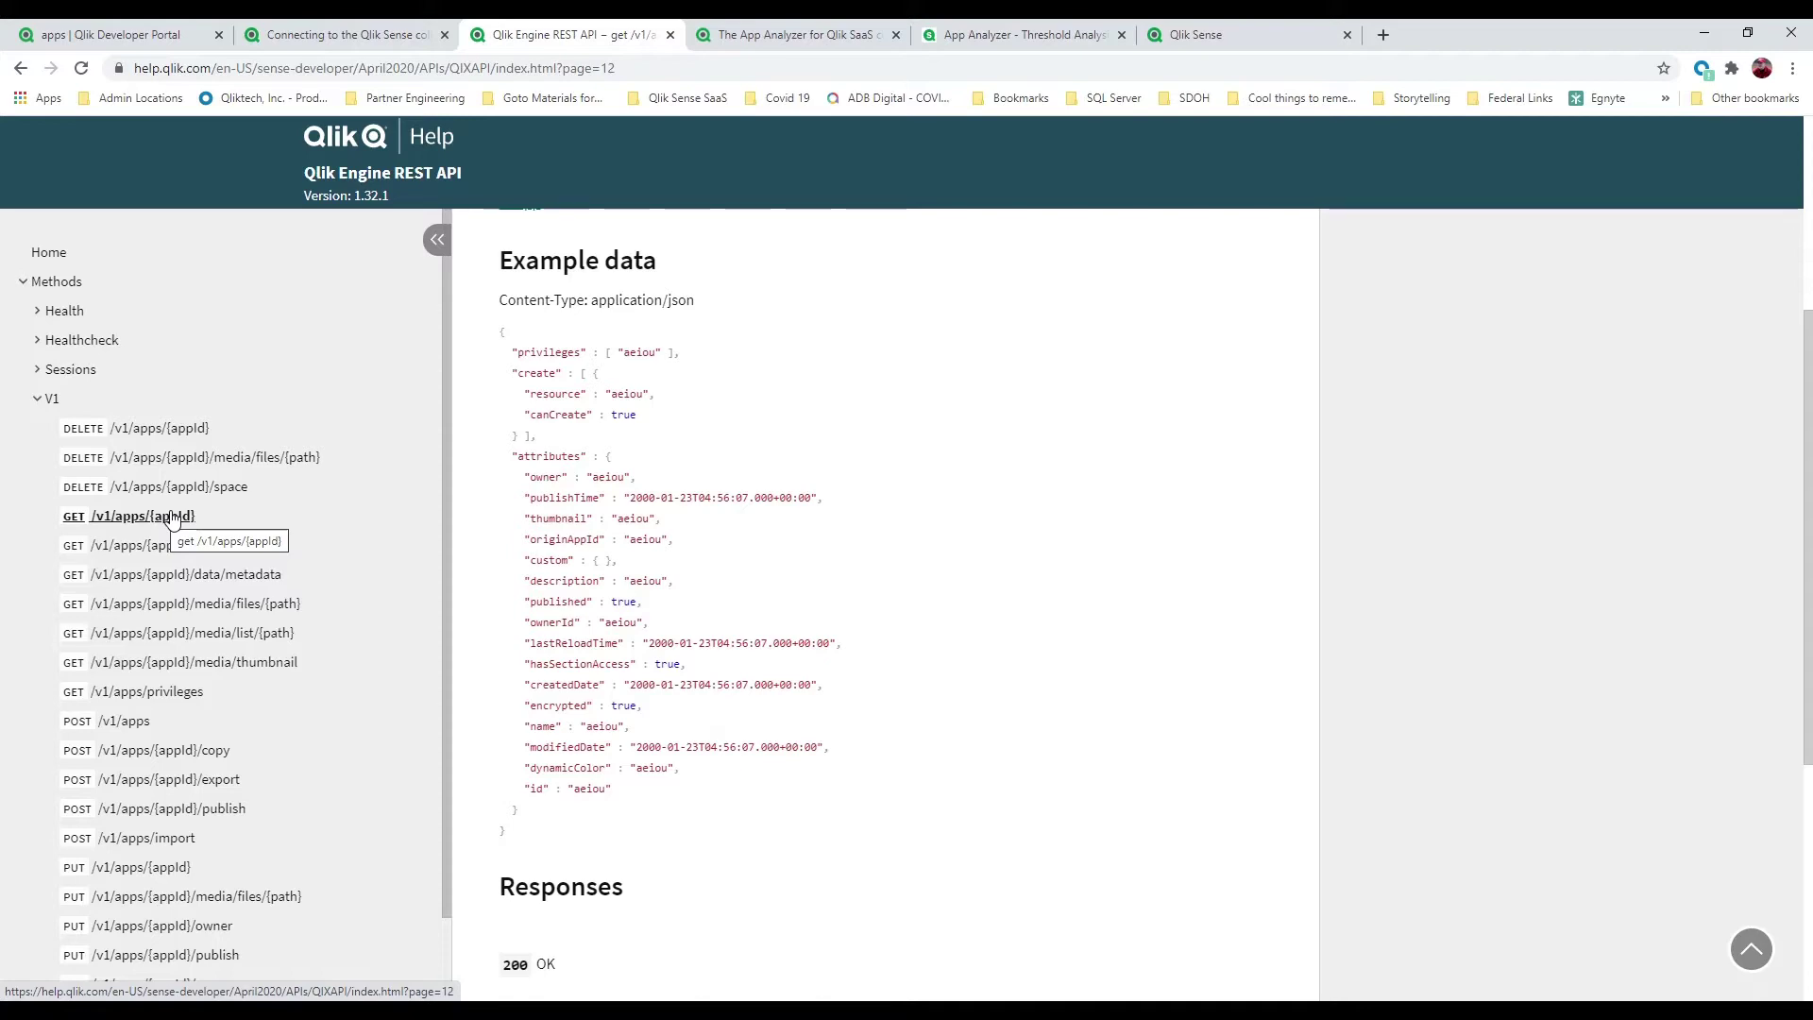
key("super+Left")
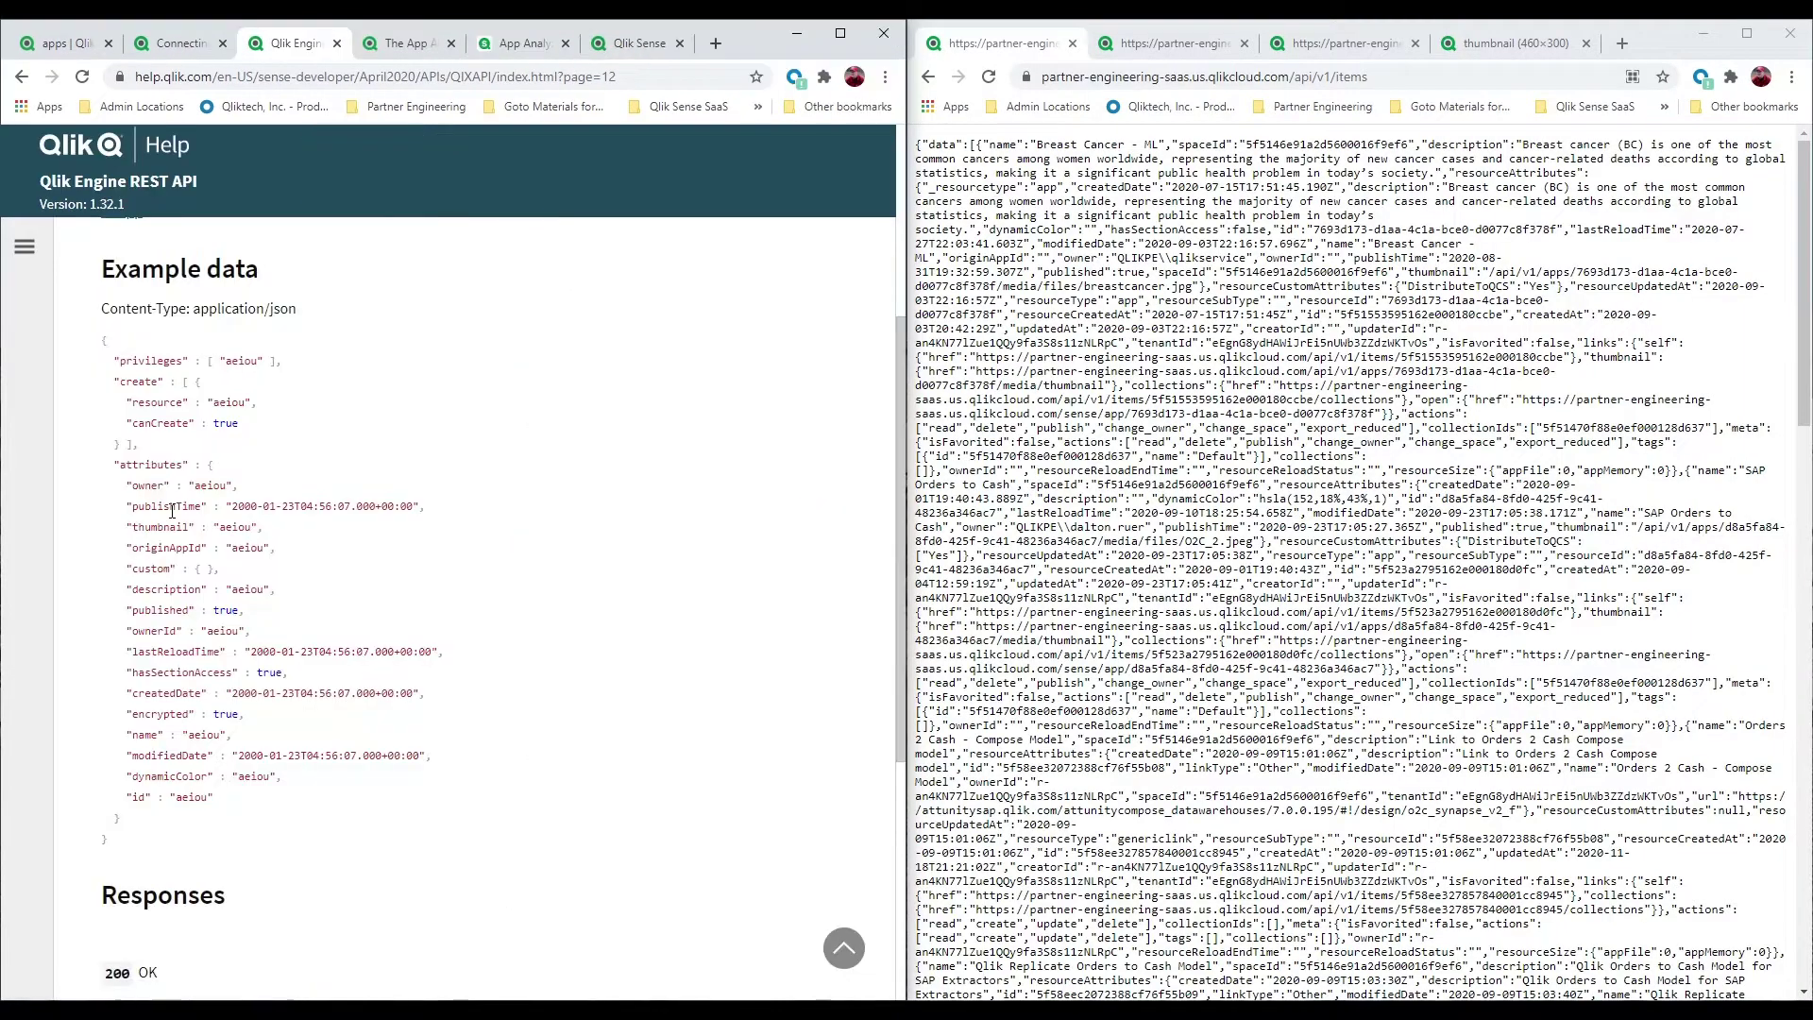
Inspect the tenant host name in the /api/v1/items request address.
left_click(1445, 78)
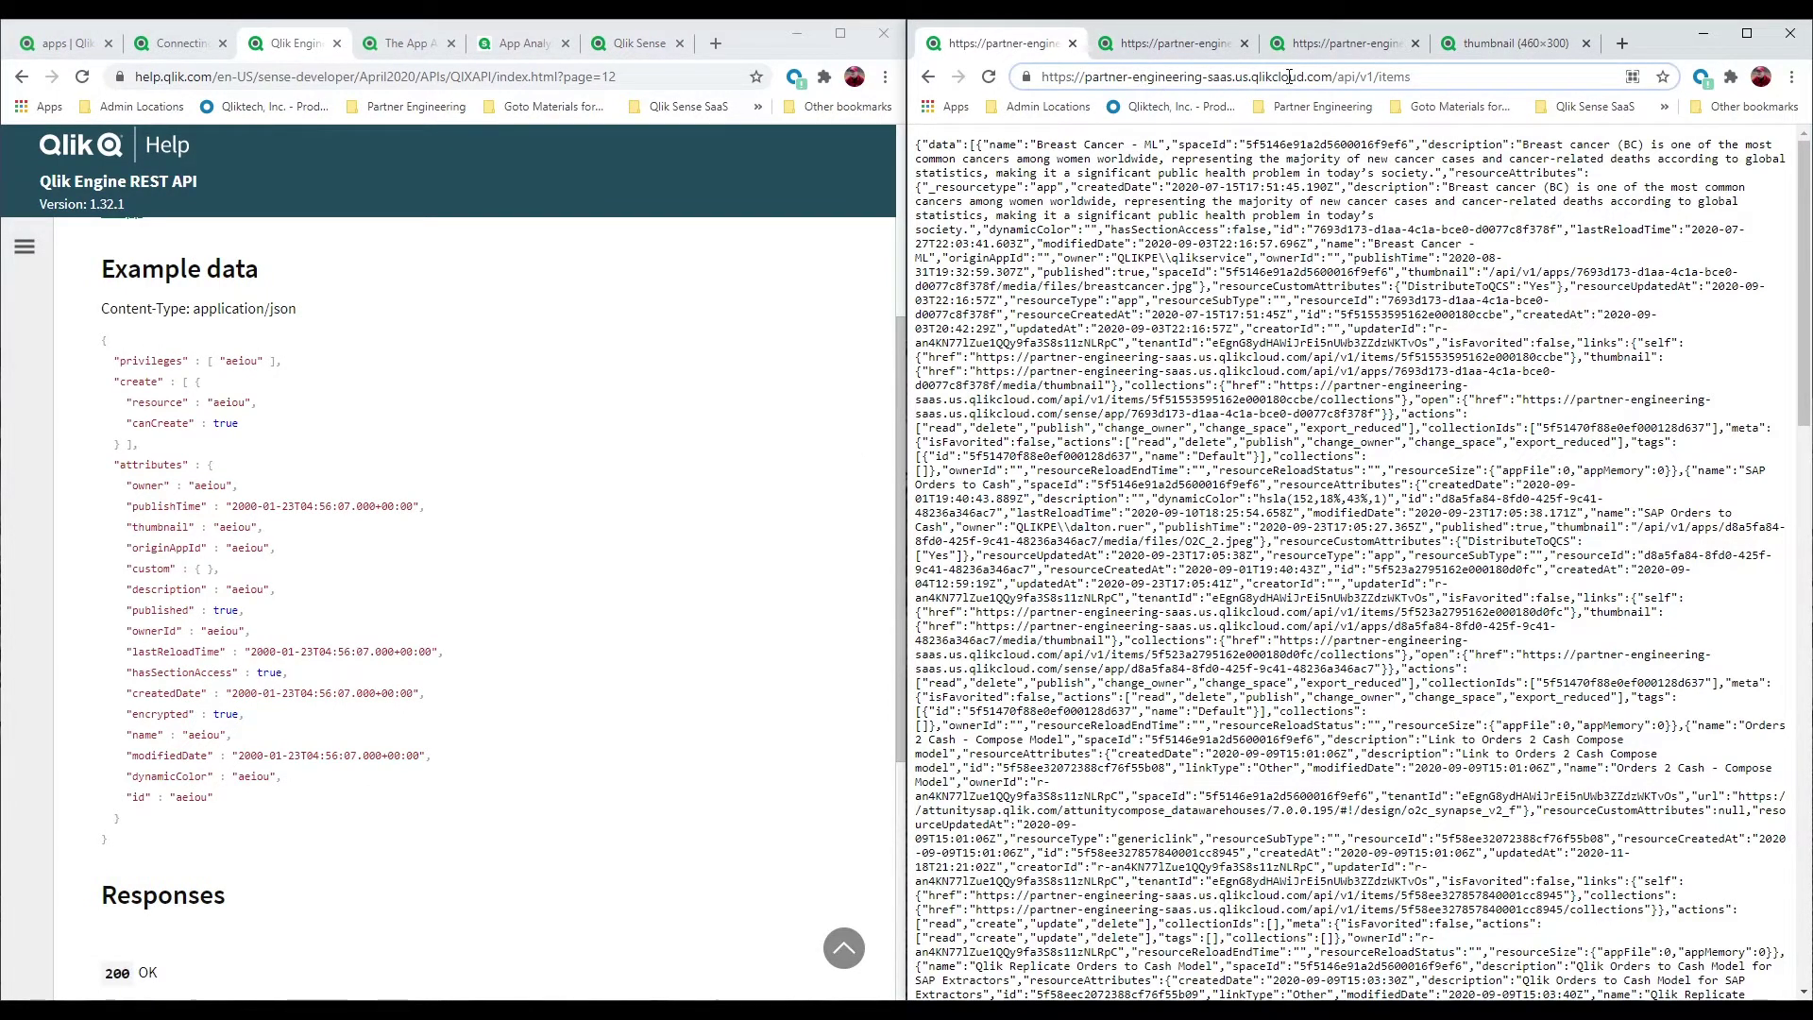
left_click_drag(1332, 77, 1083, 75)
left_click(1417, 75)
Compare the items listing with the App Analyzer app's JSON, then view its data/metadata response.
left_click(1180, 43)
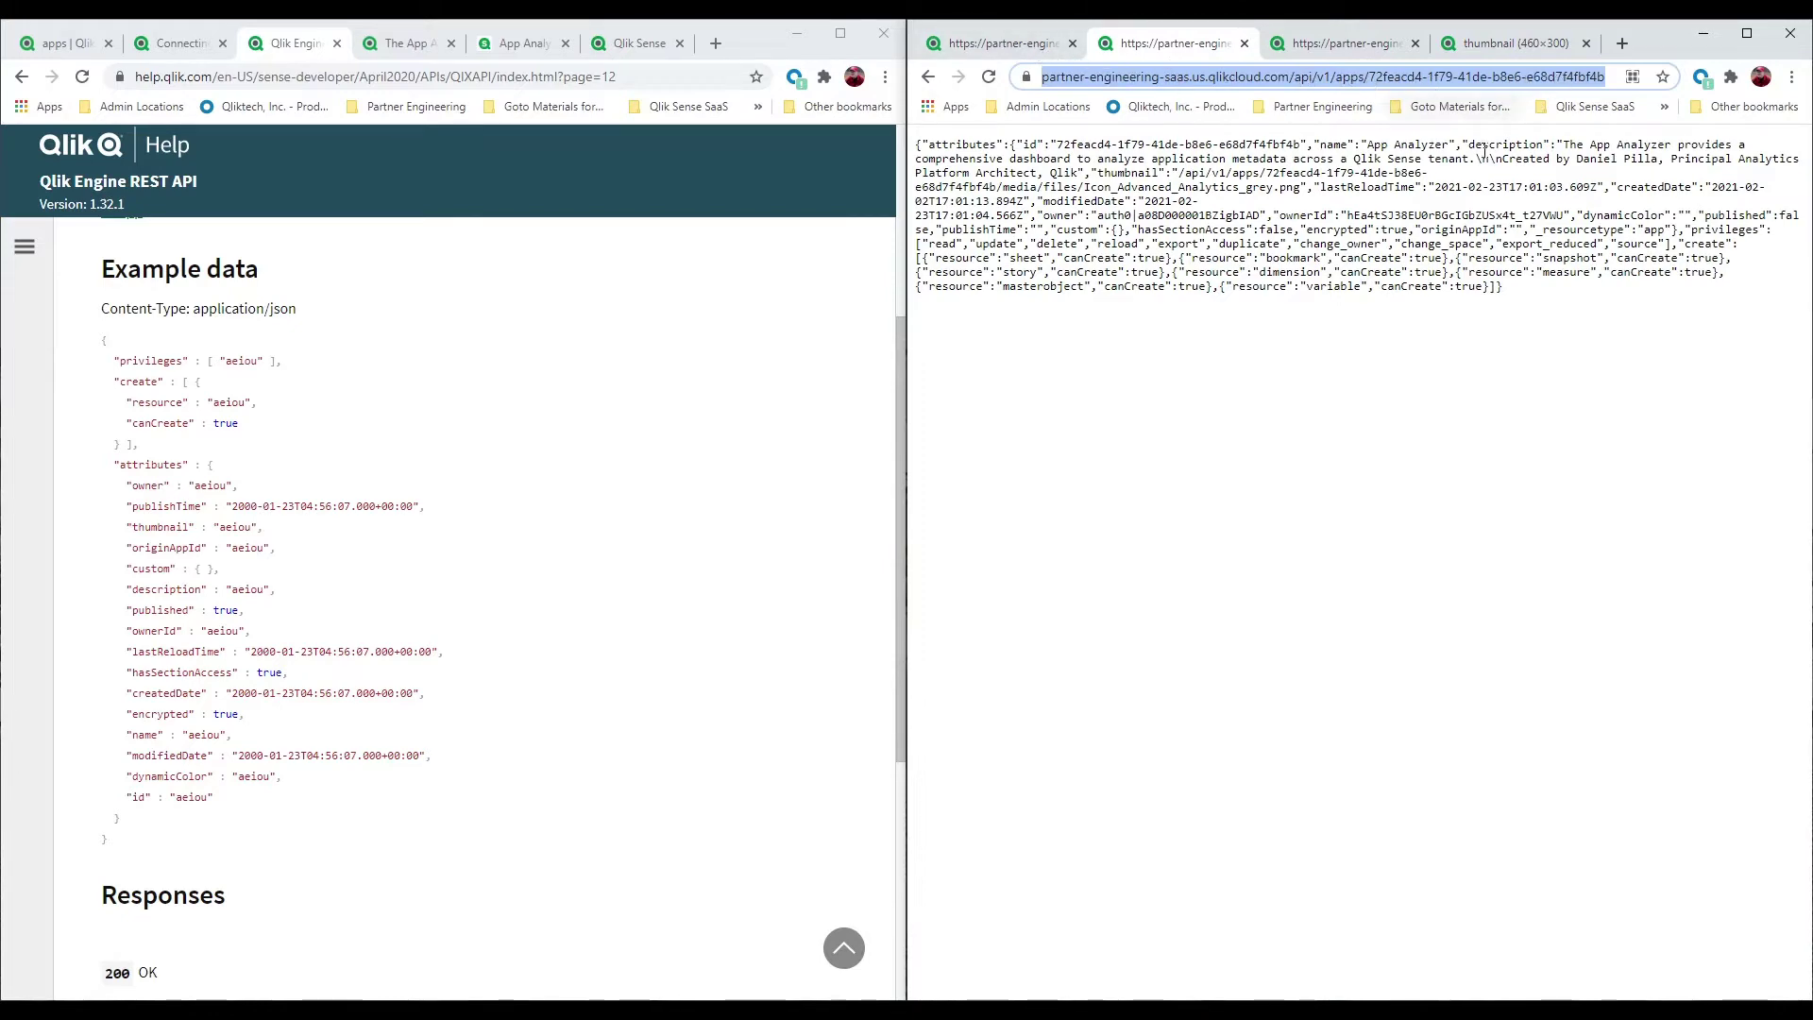
key("ctrl+shift+Tab")
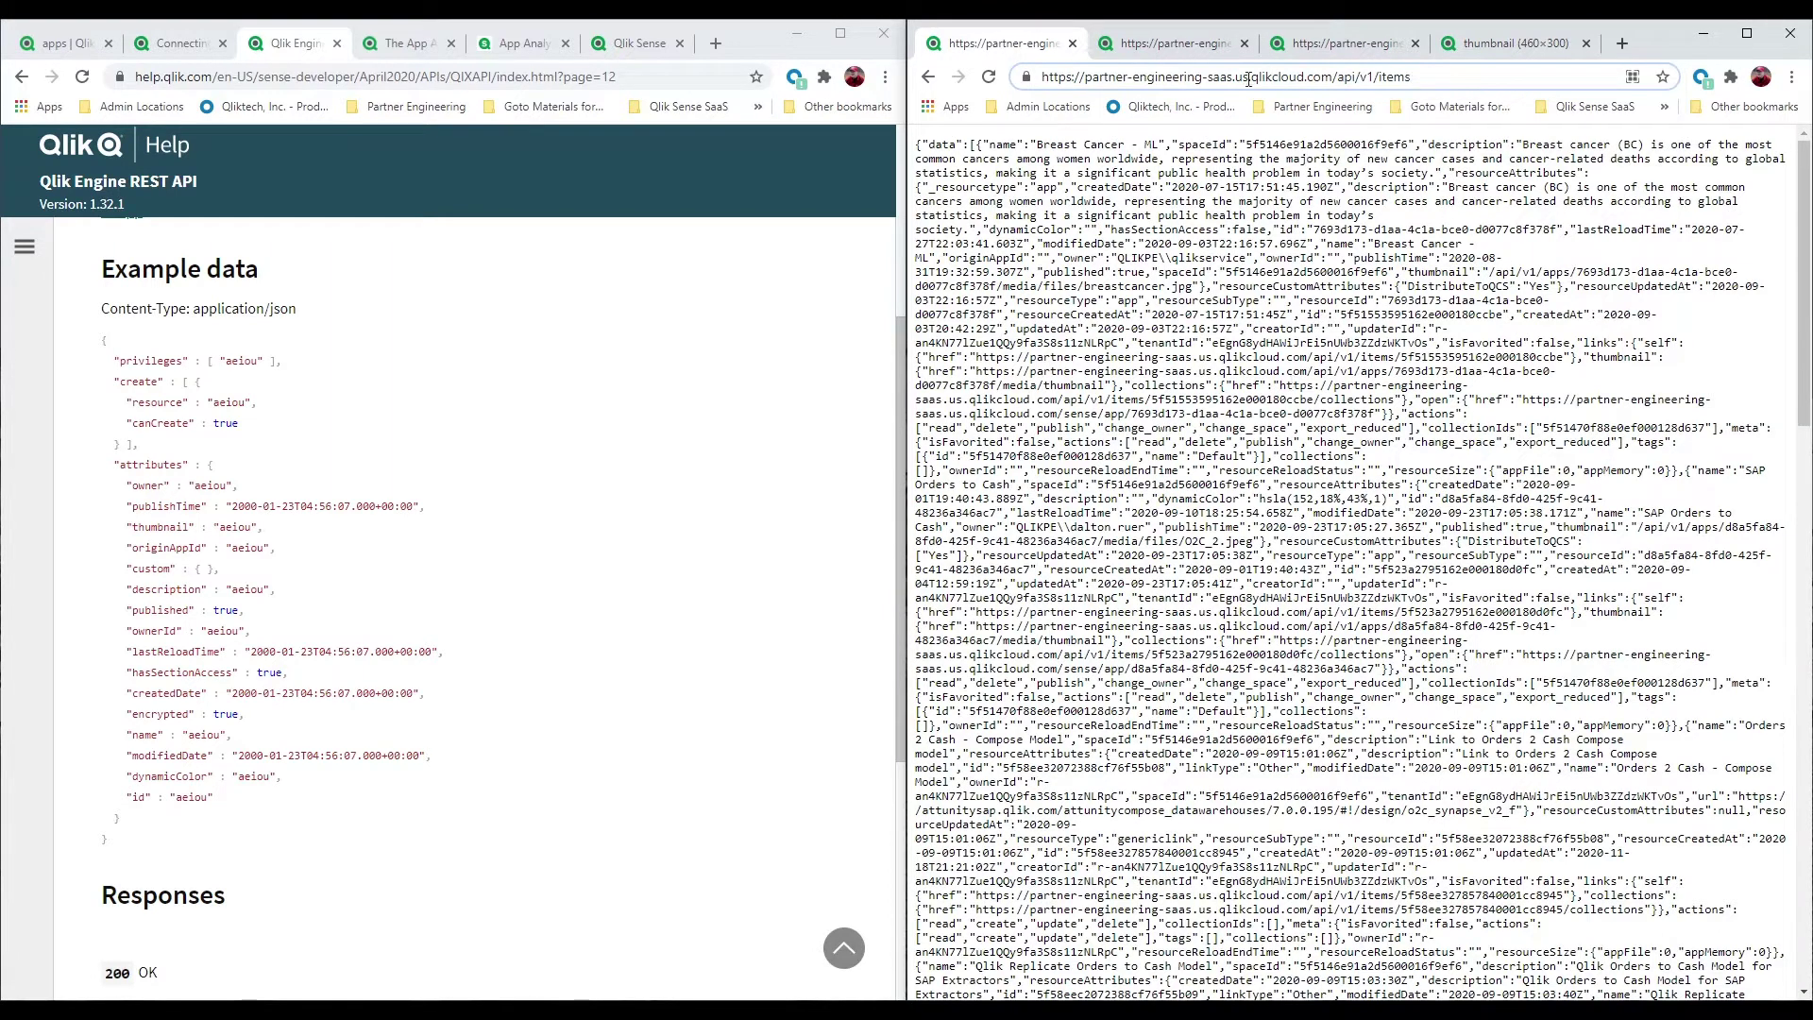
left_click(1182, 47)
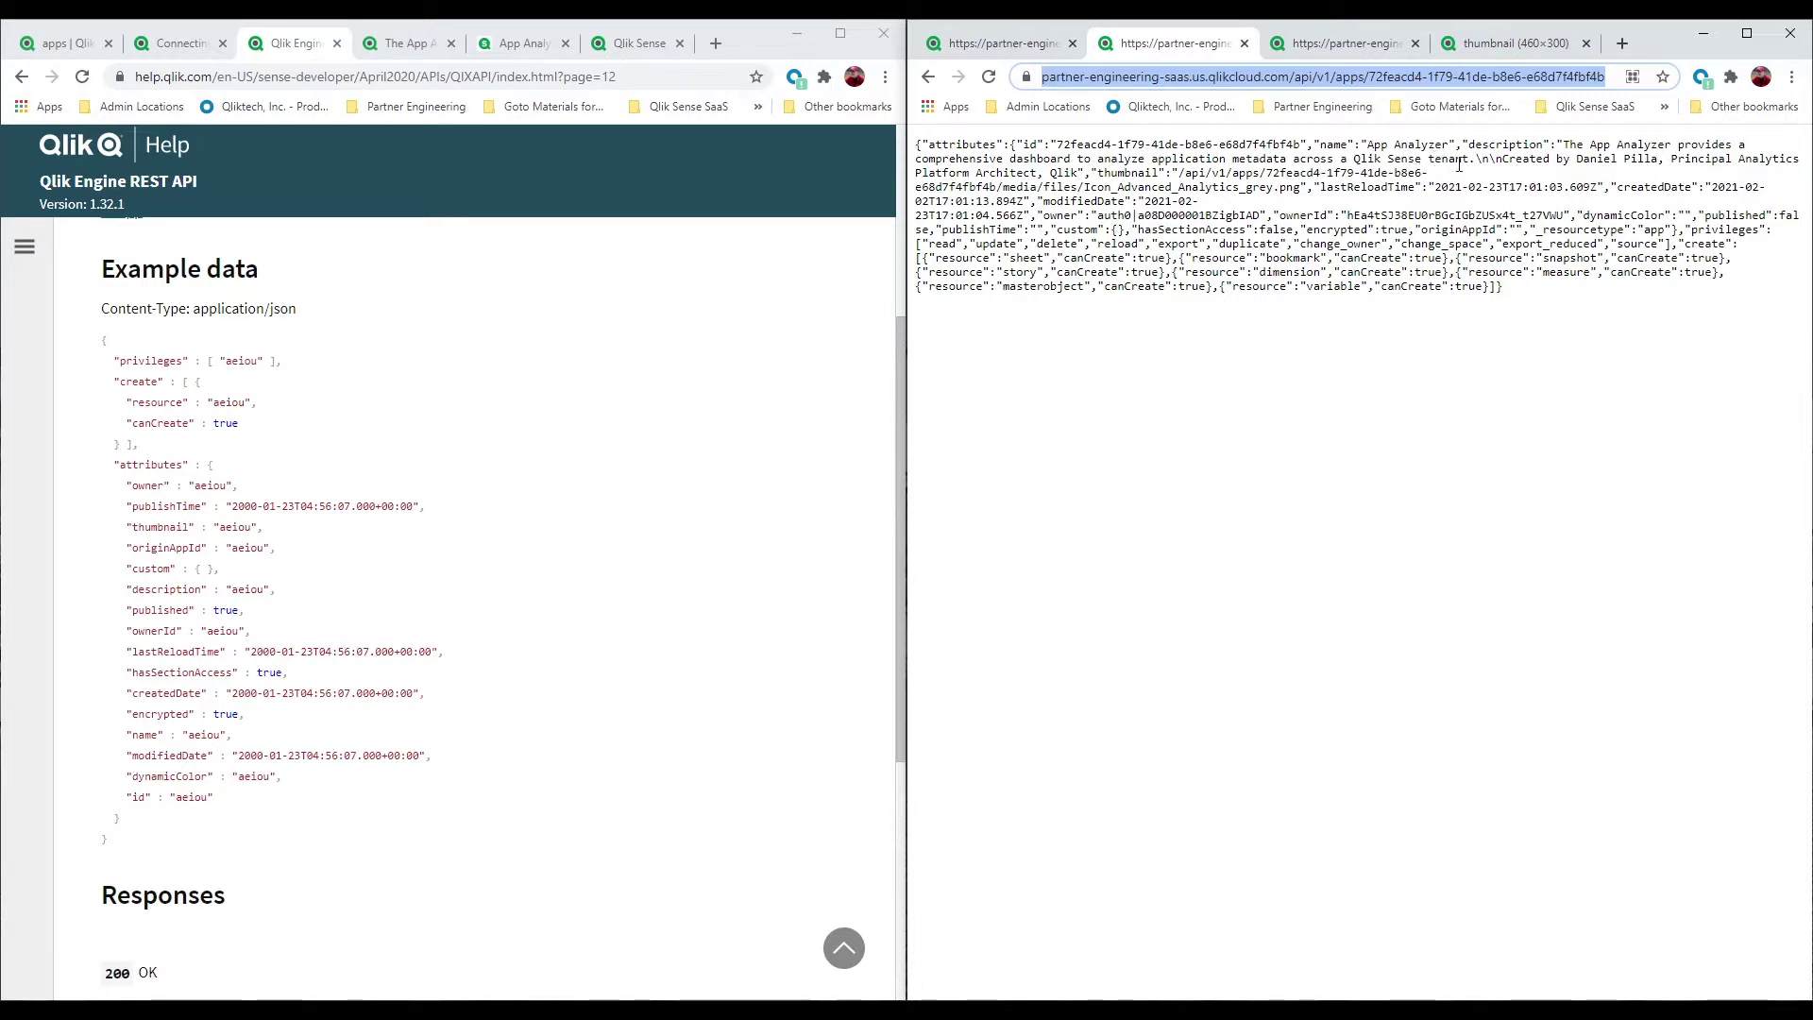
left_click_drag(1466, 159, 1151, 153)
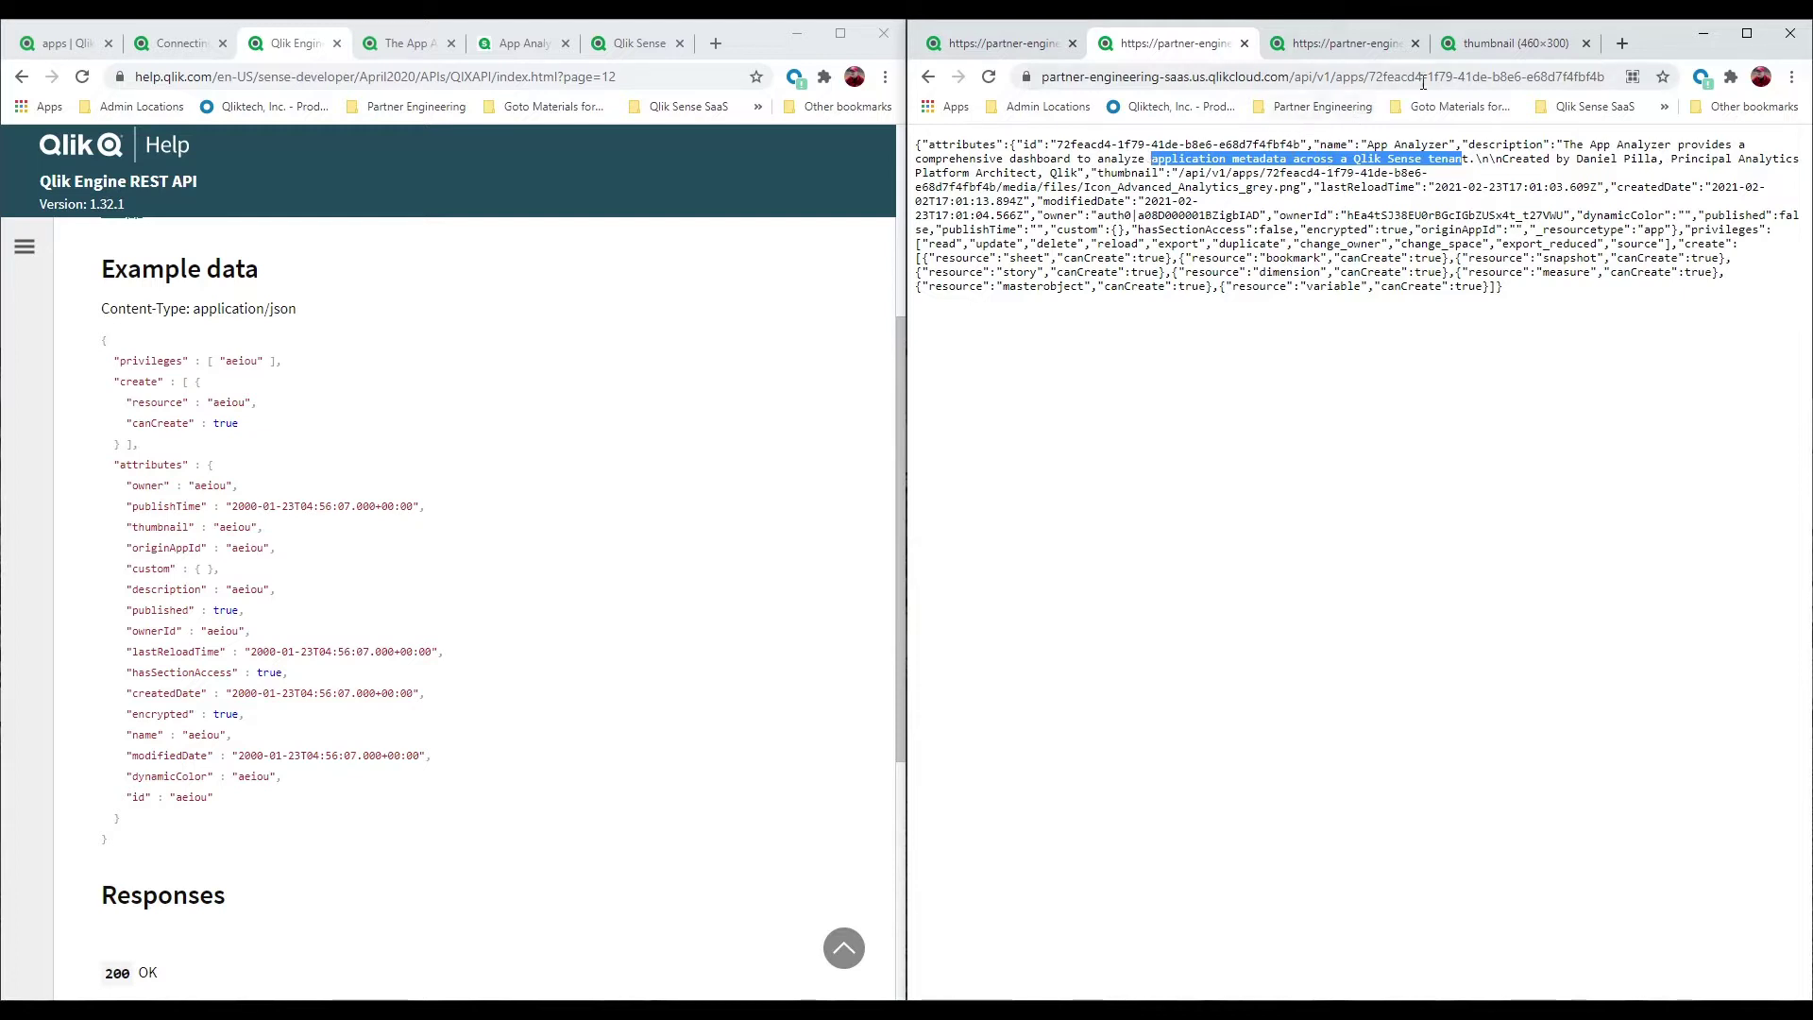
left_click(1371, 47)
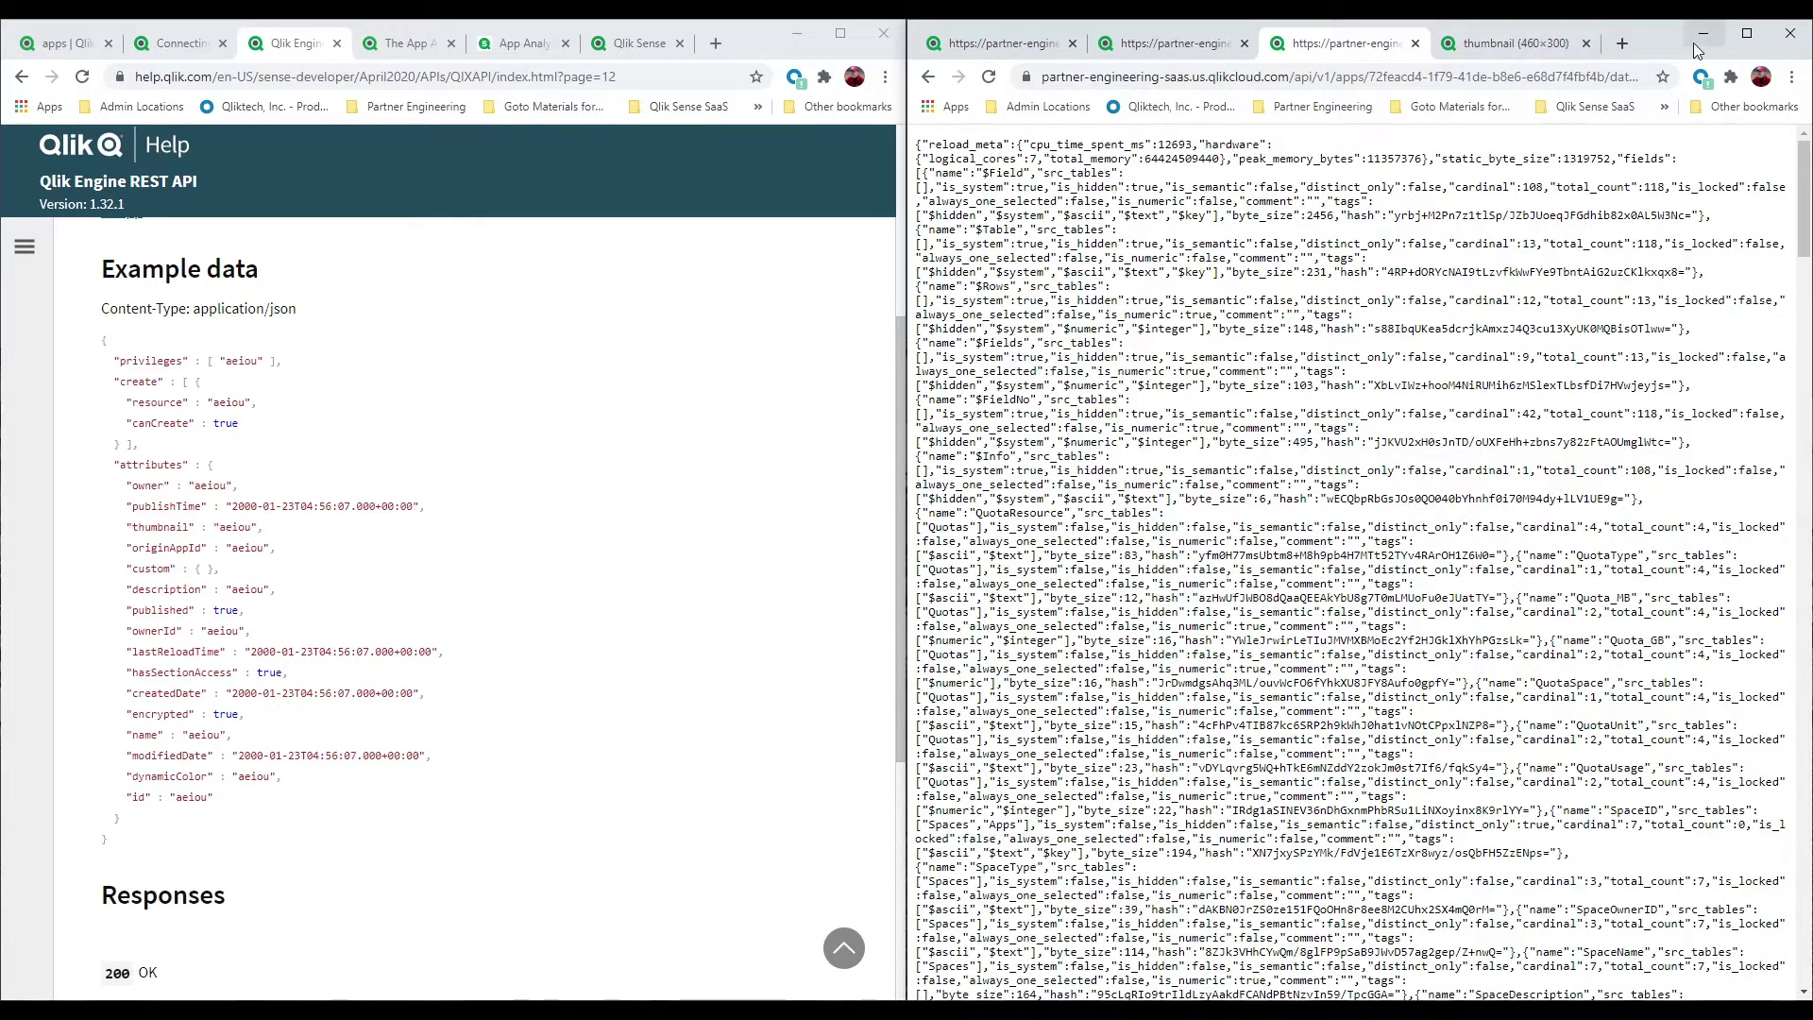
Maximize the App Analyzer data metadata response and scroll through its contents.
left_click(1747, 33)
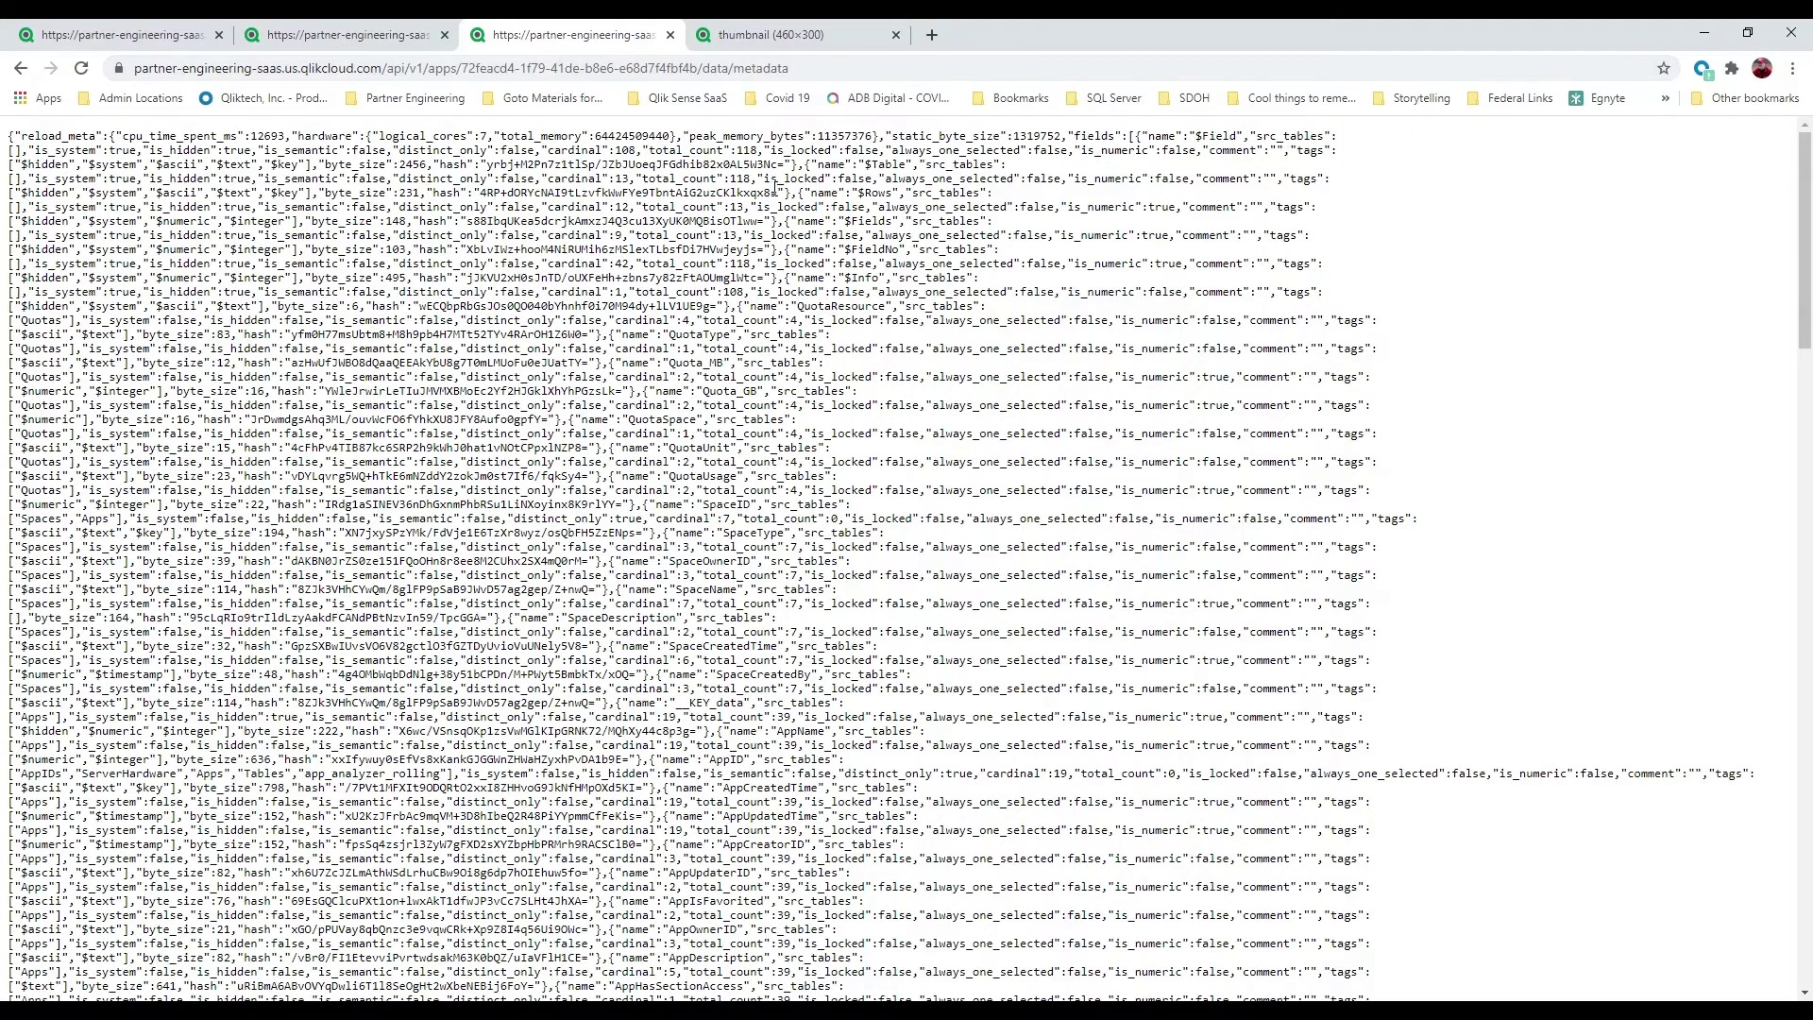
scroll(774, 186, "down", 4)
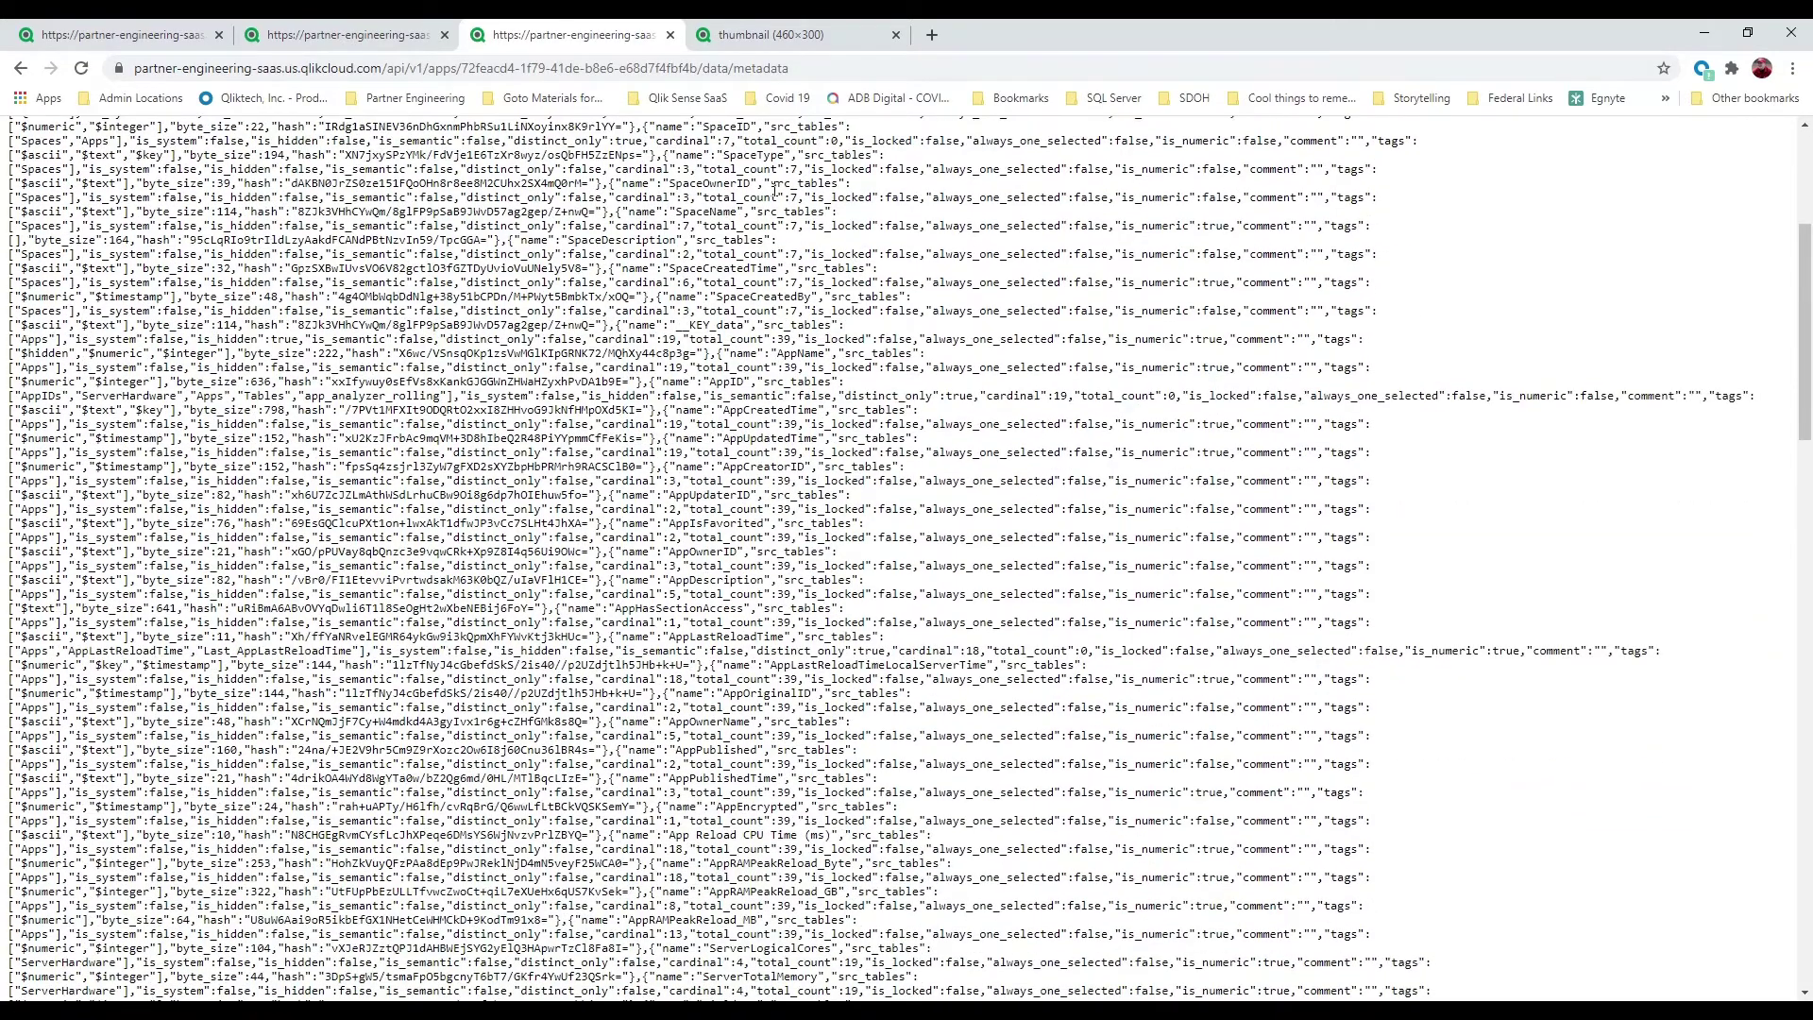
scroll(775, 189, "down", 1)
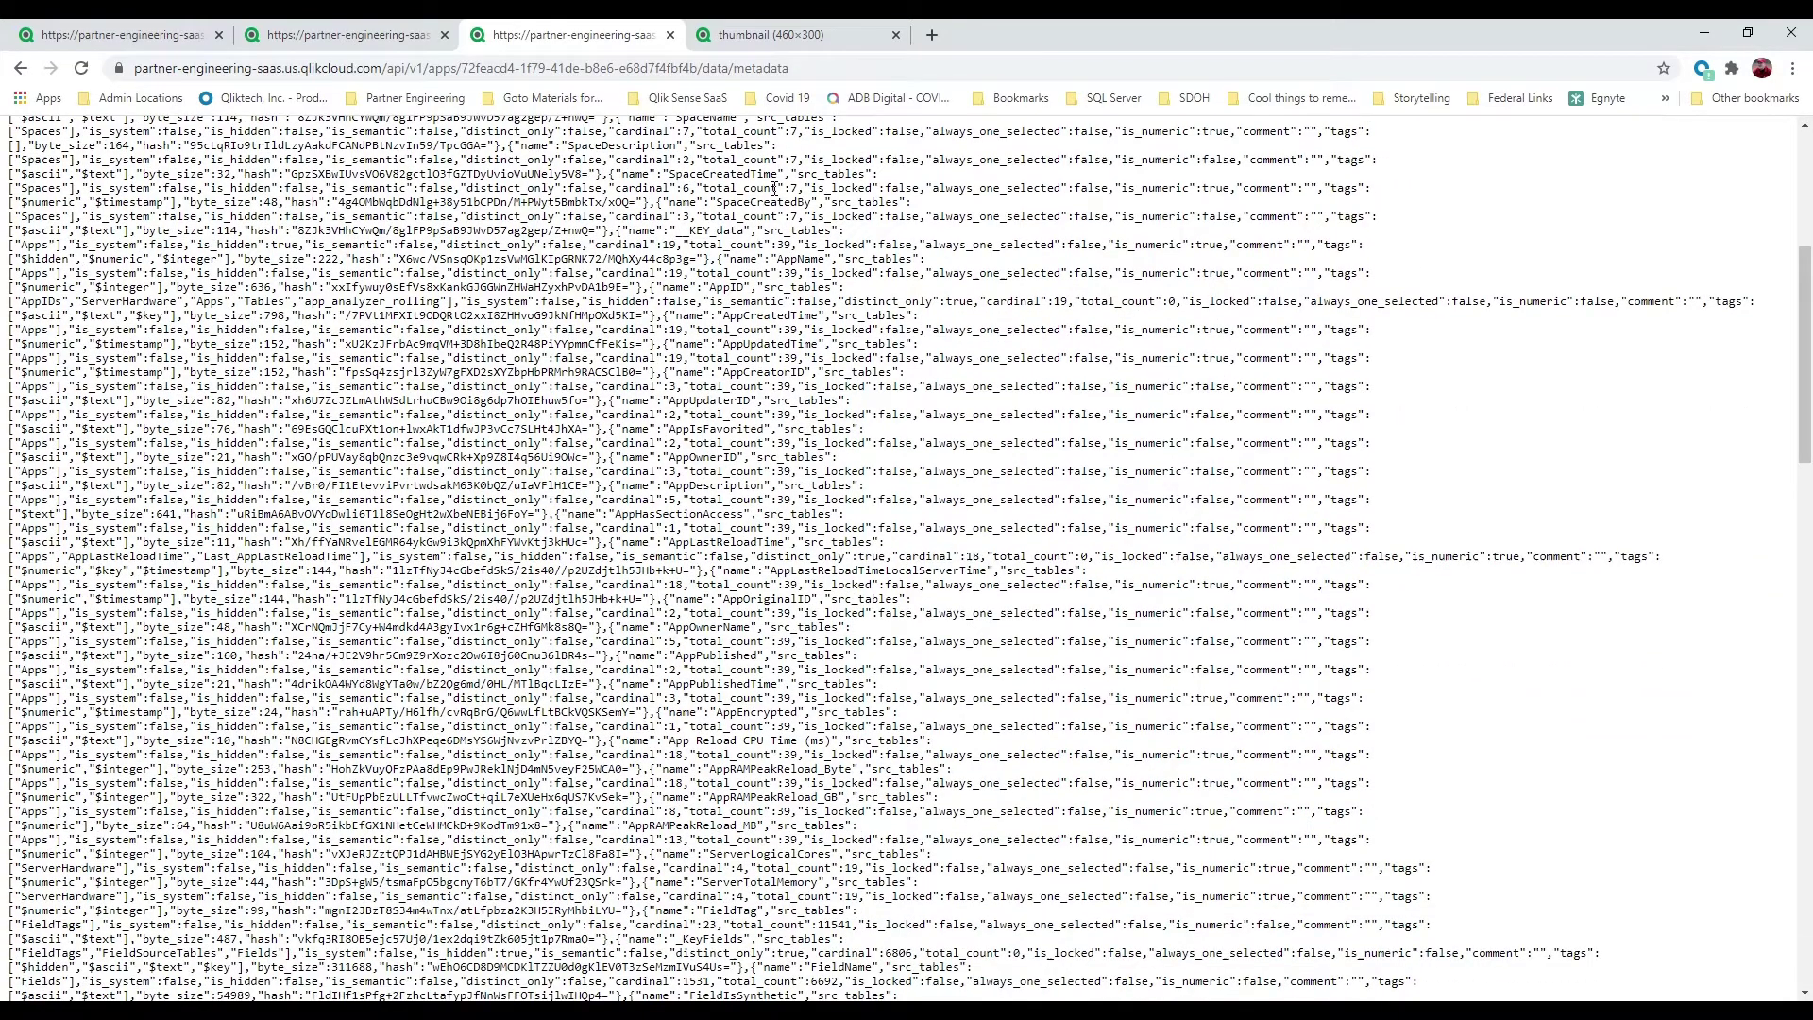
scroll(774, 186, "up", 1)
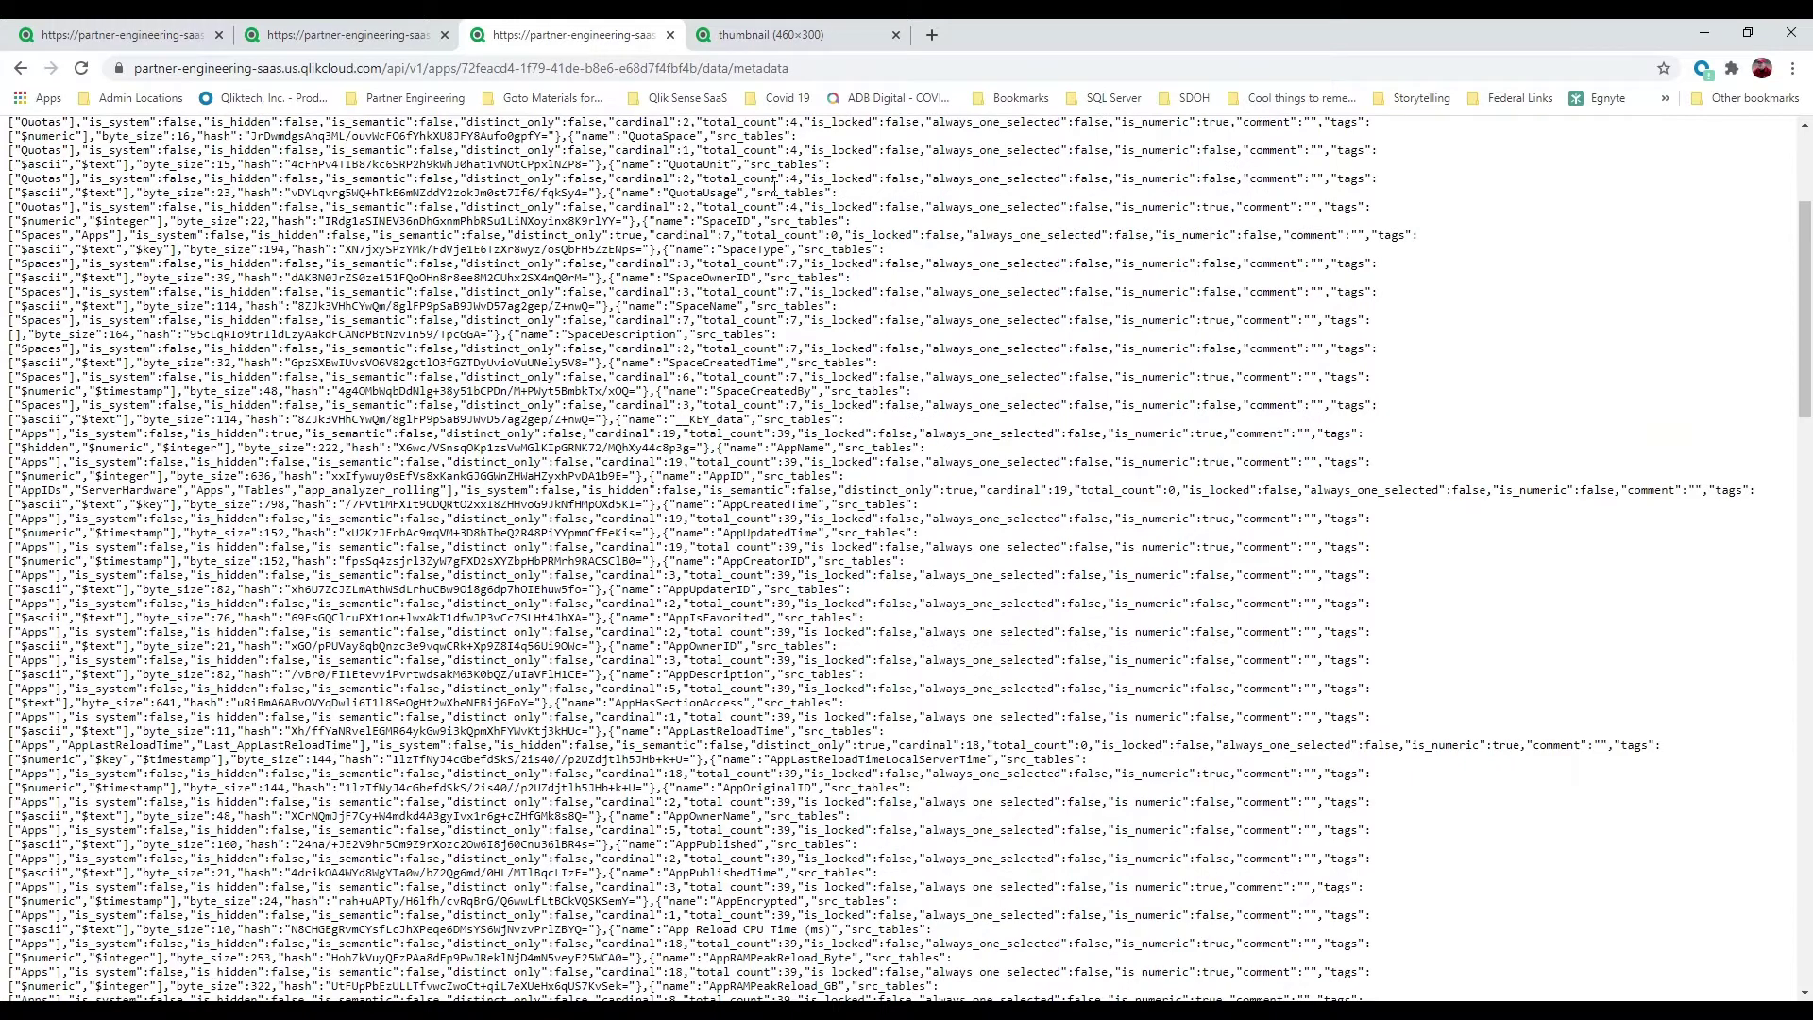
View the App Analyzer thumbnail snapped right, then make the Qlik Help window fill the screen.
left_click(798, 34)
left_click(808, 66)
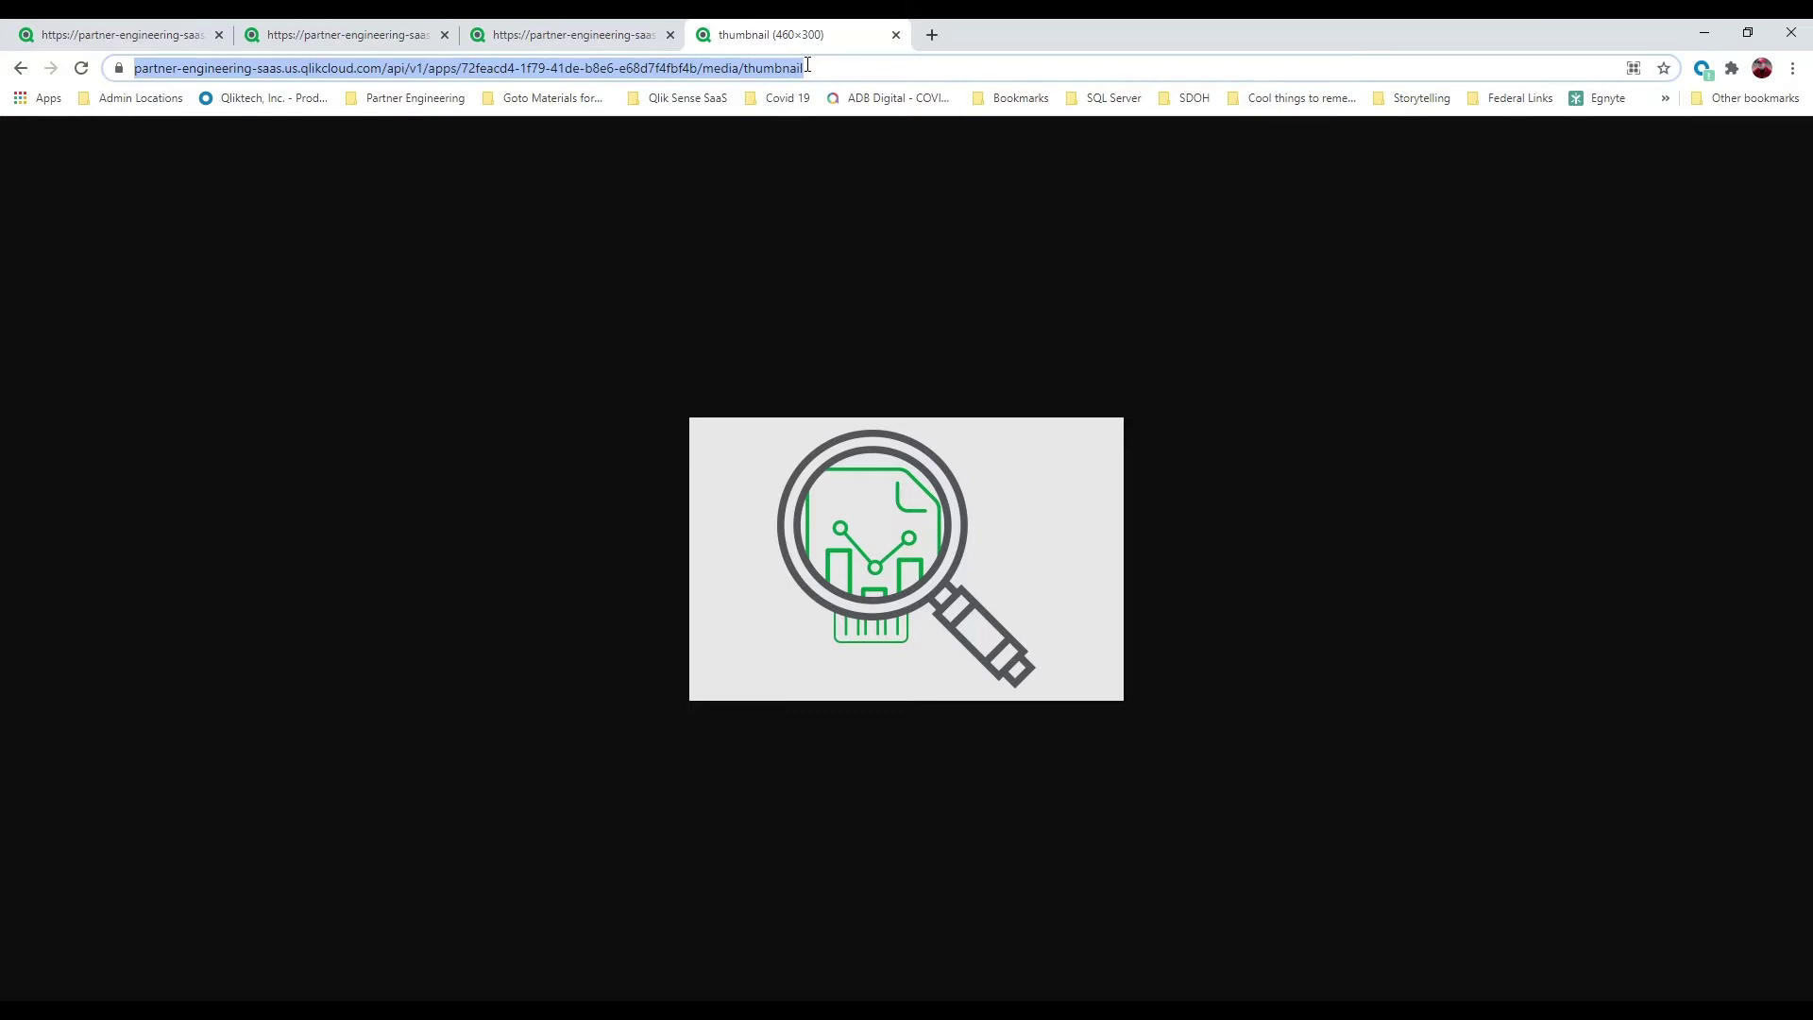
key("super+Right")
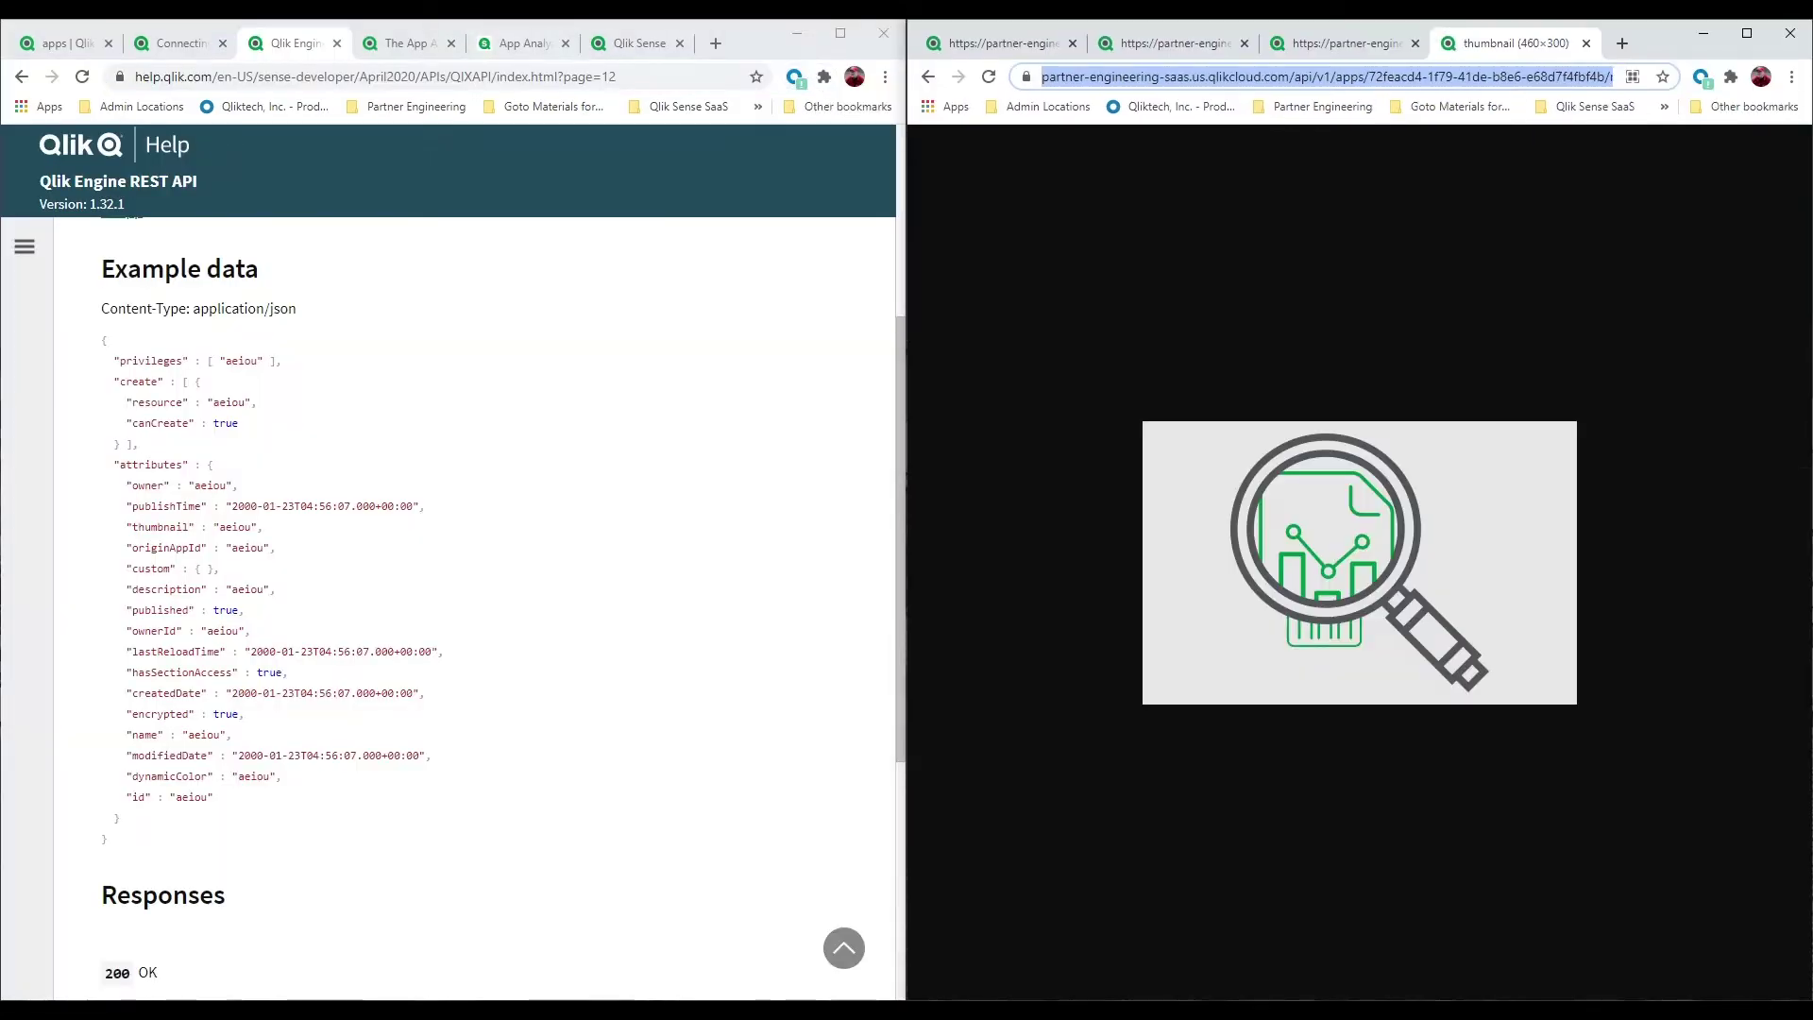
left_click(715, 25)
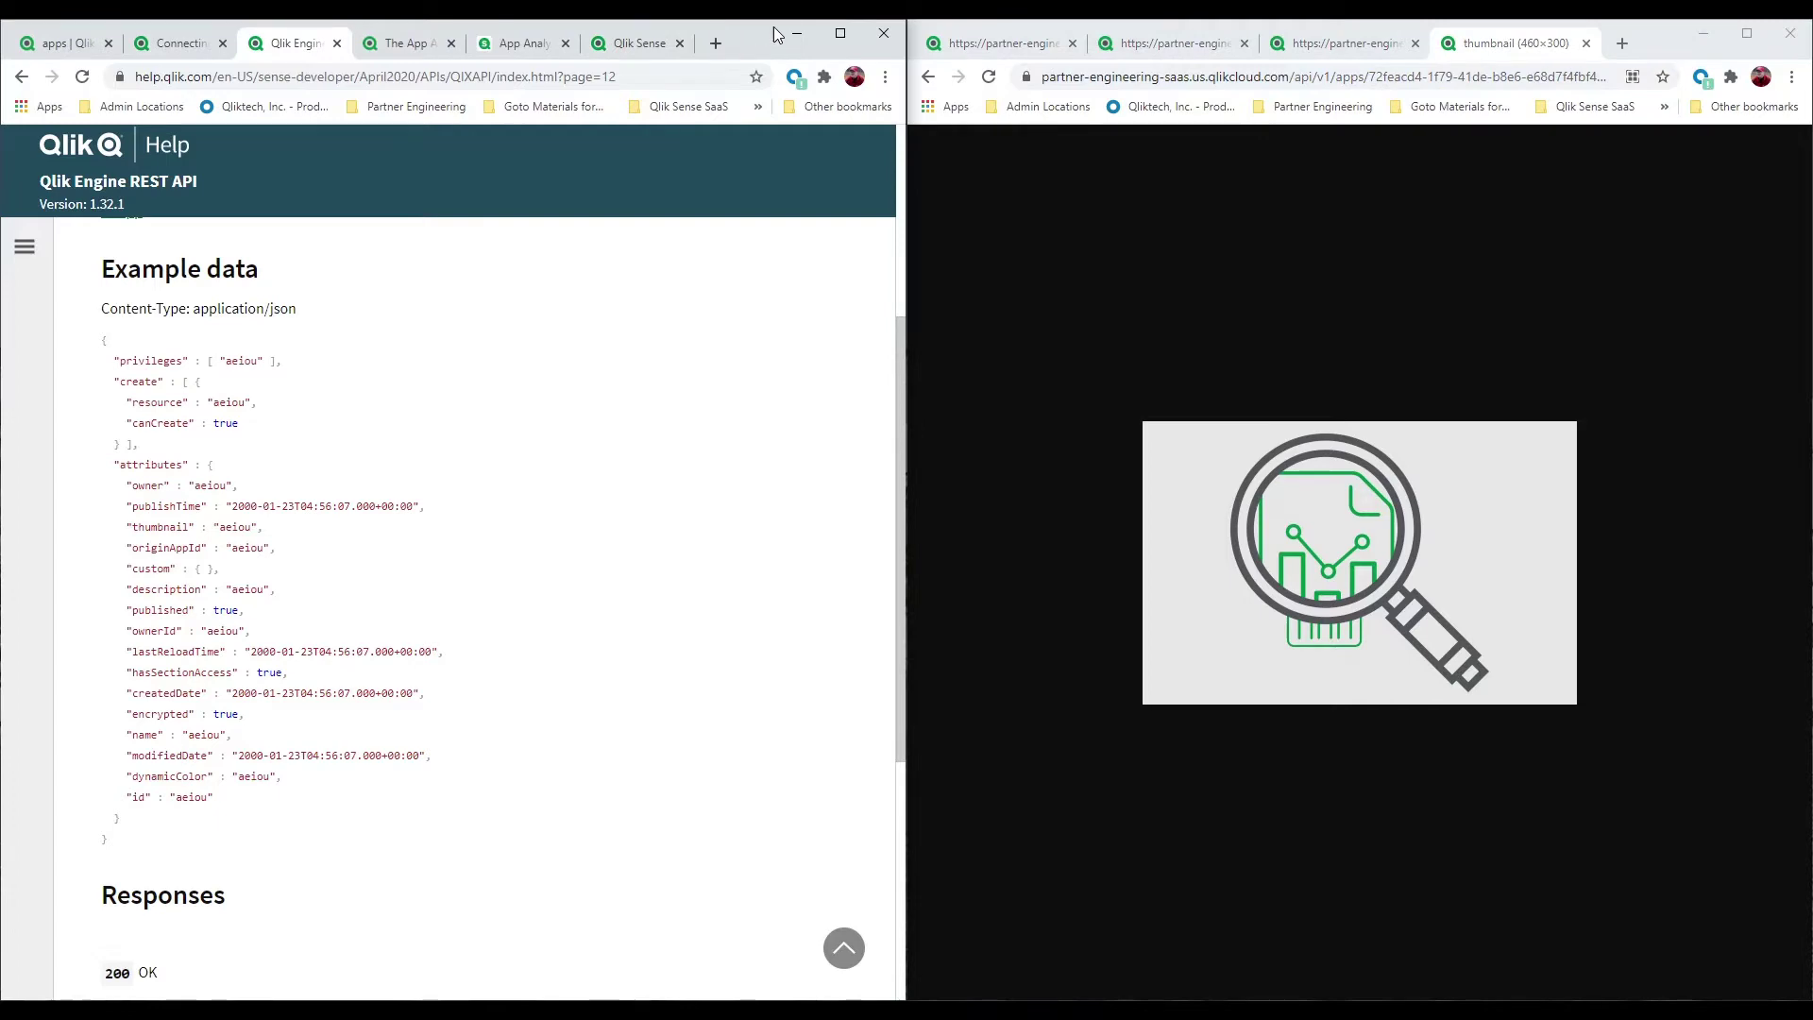
left_click(844, 35)
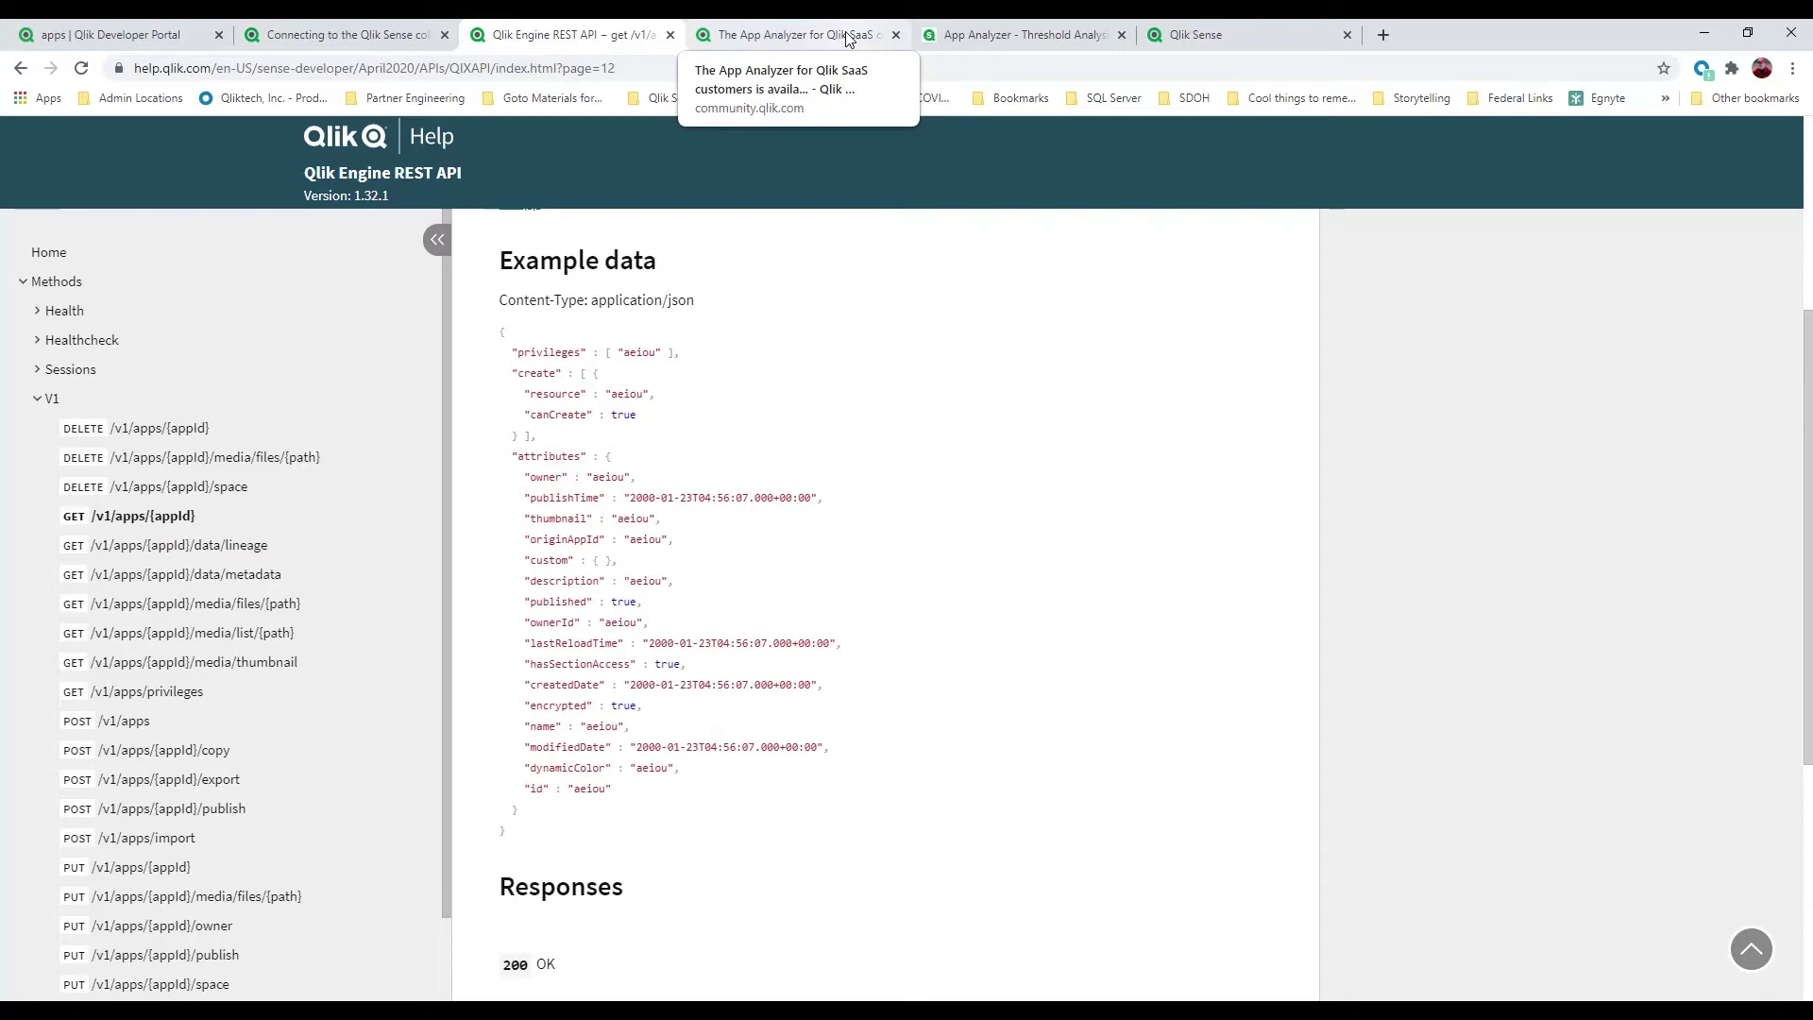
Read through the App Analyzer for Qlik SaaS community post, then go to the Threshold Analysis sheet.
left_click(848, 38)
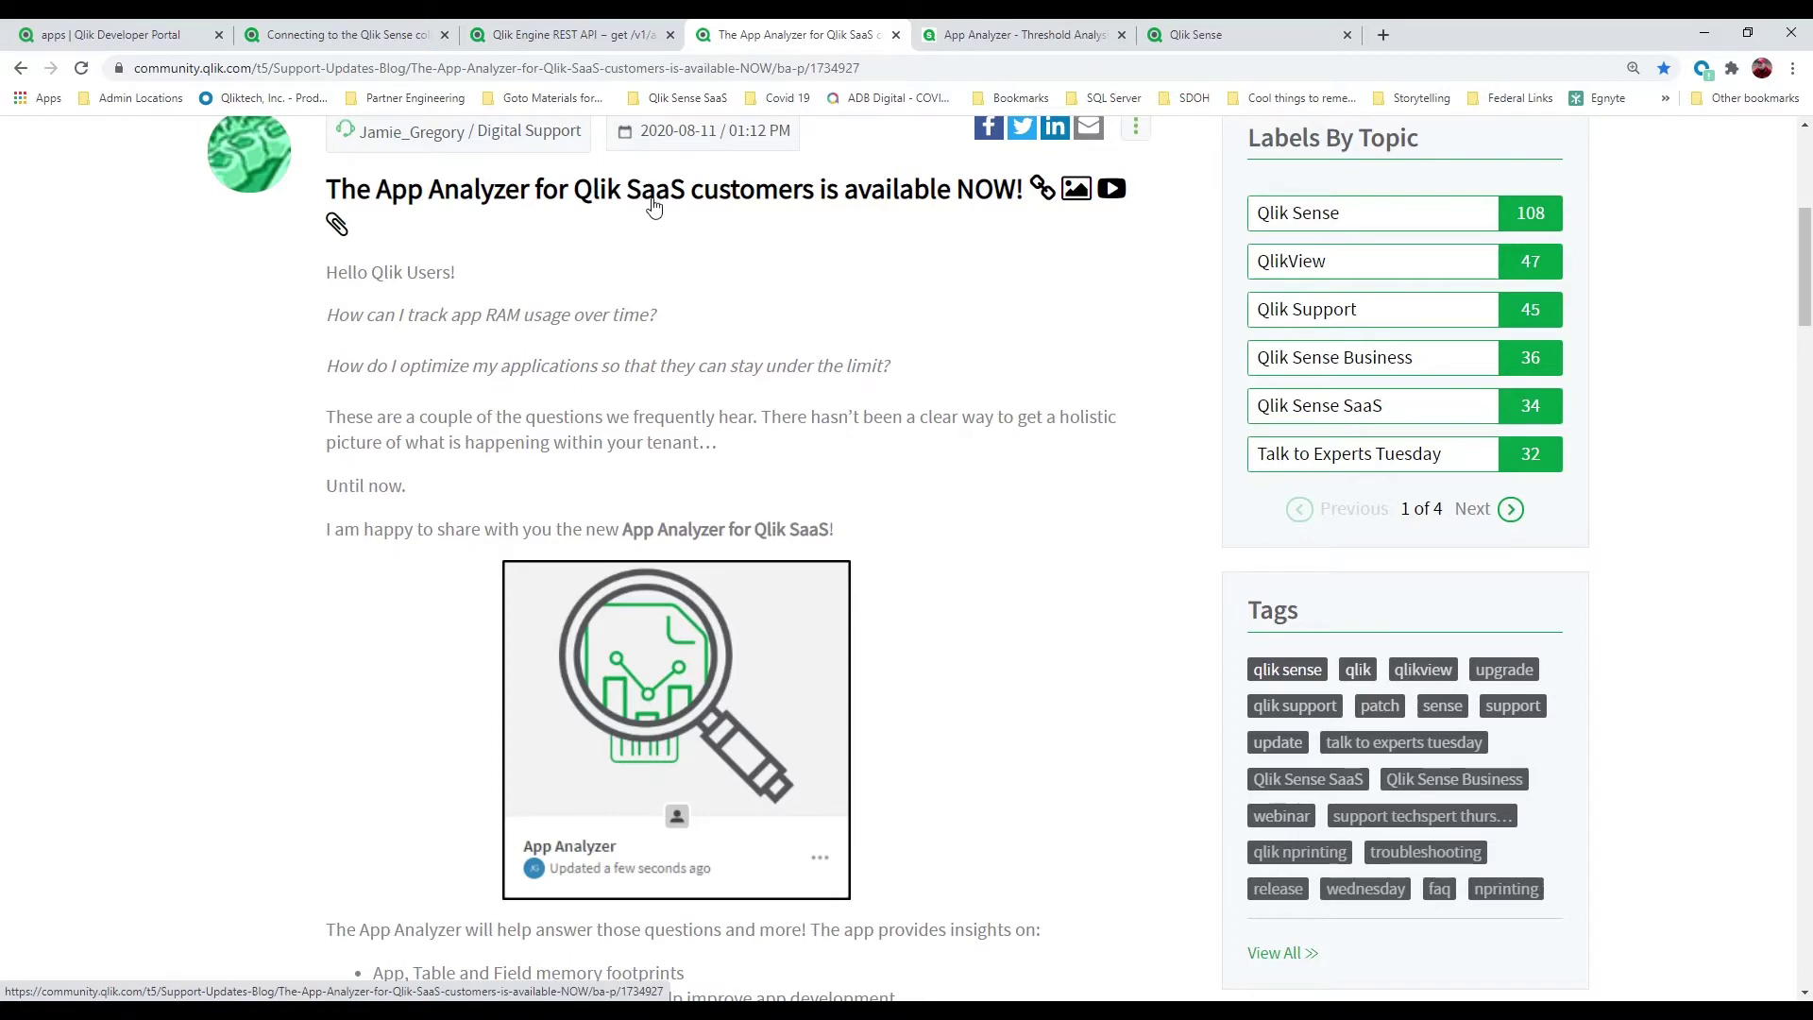
scroll(652, 203, "down", 5)
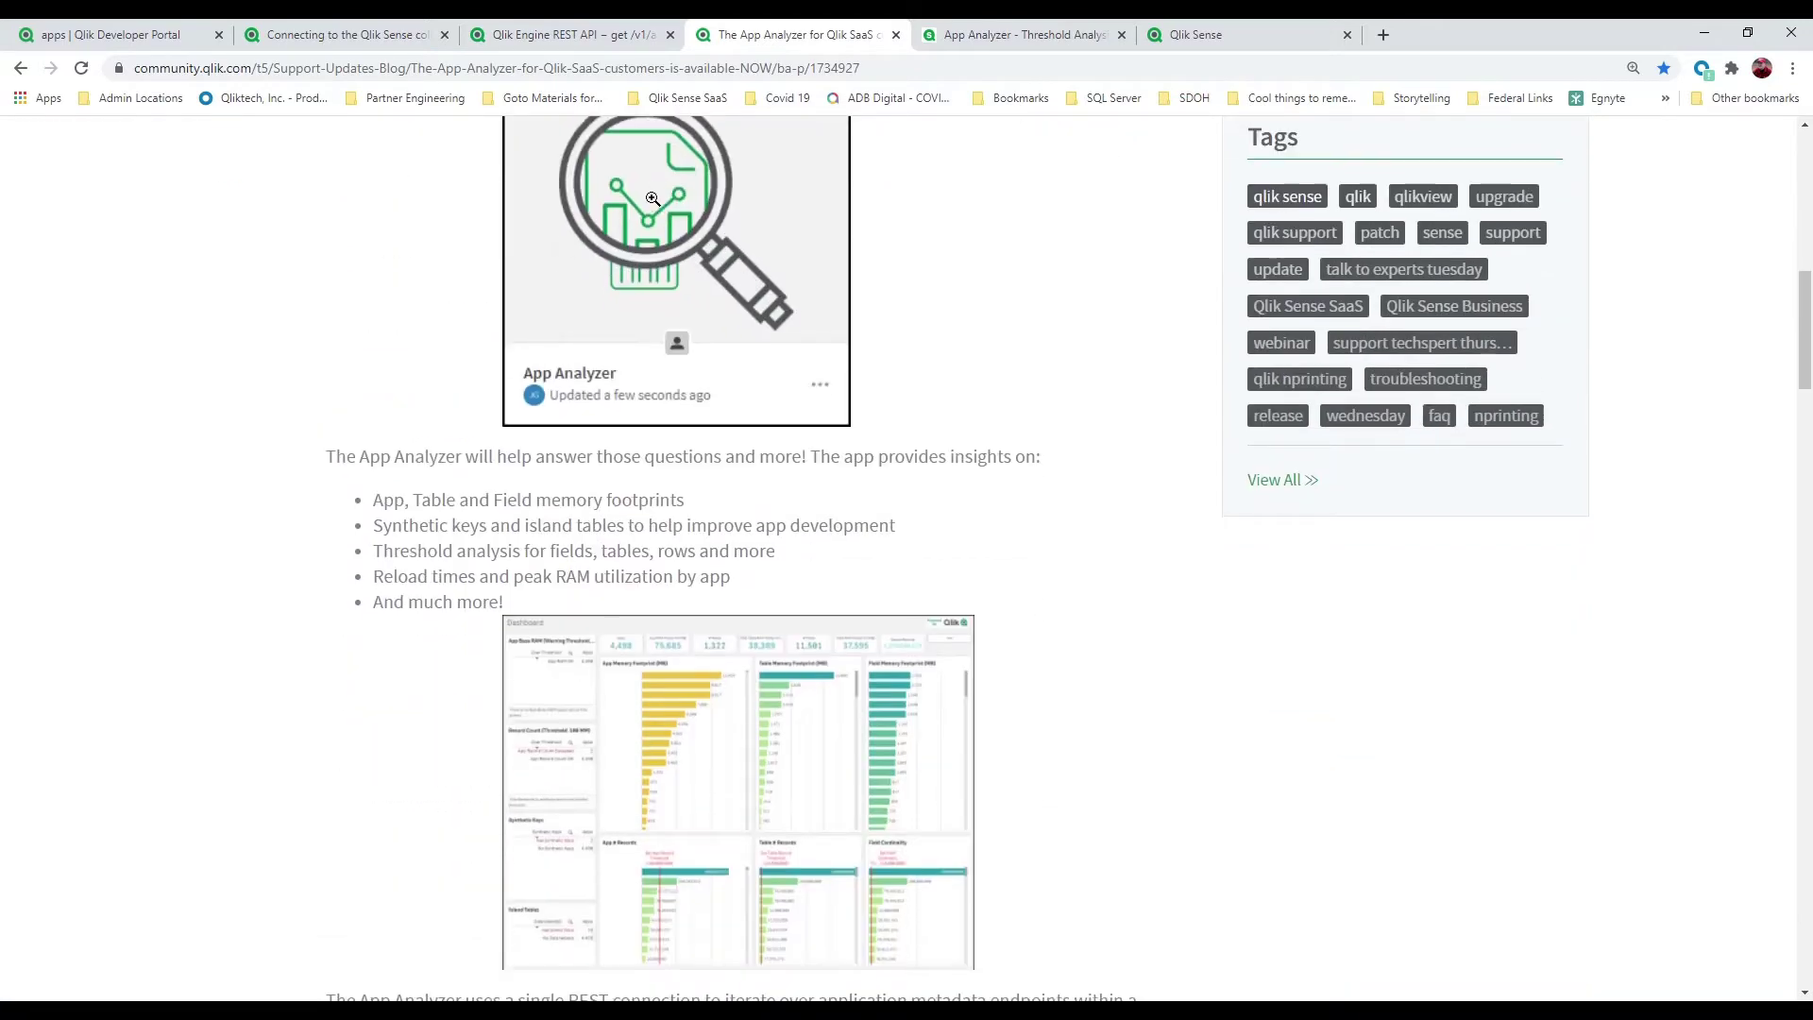
scroll(653, 204, "down", 9)
scroll(654, 204, "down", 2)
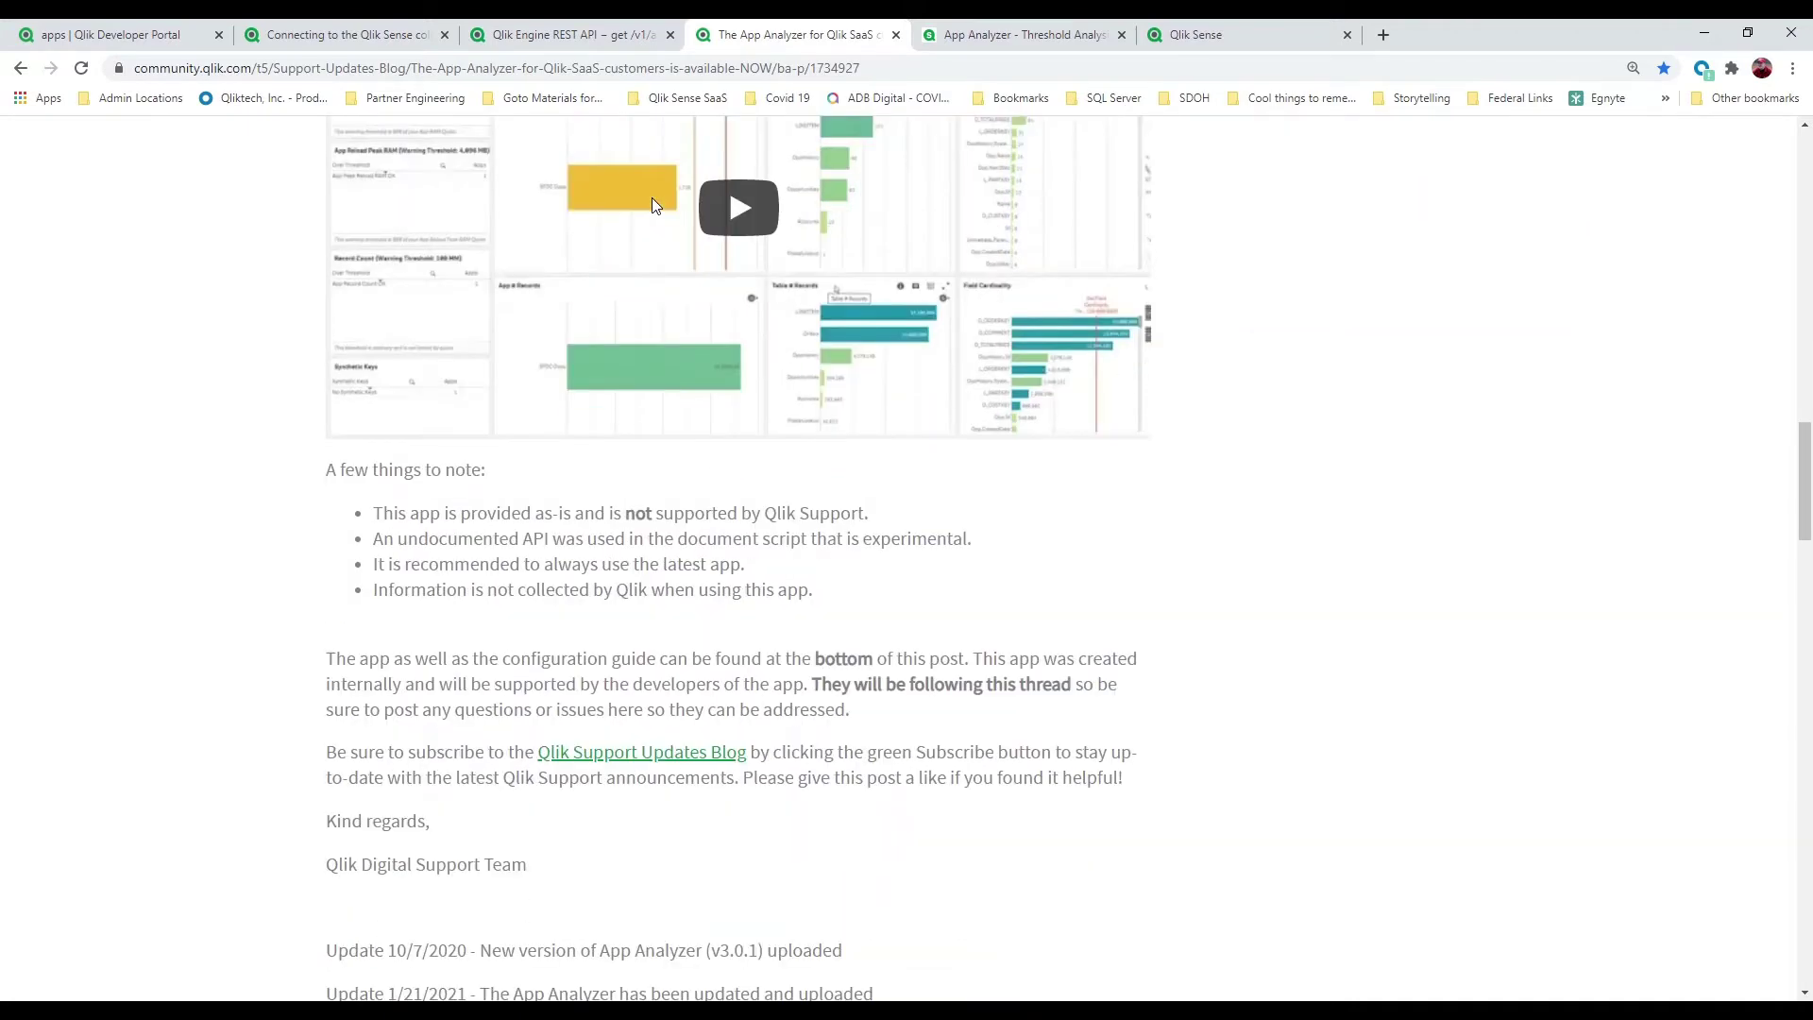
scroll(720, 231, "down", 4)
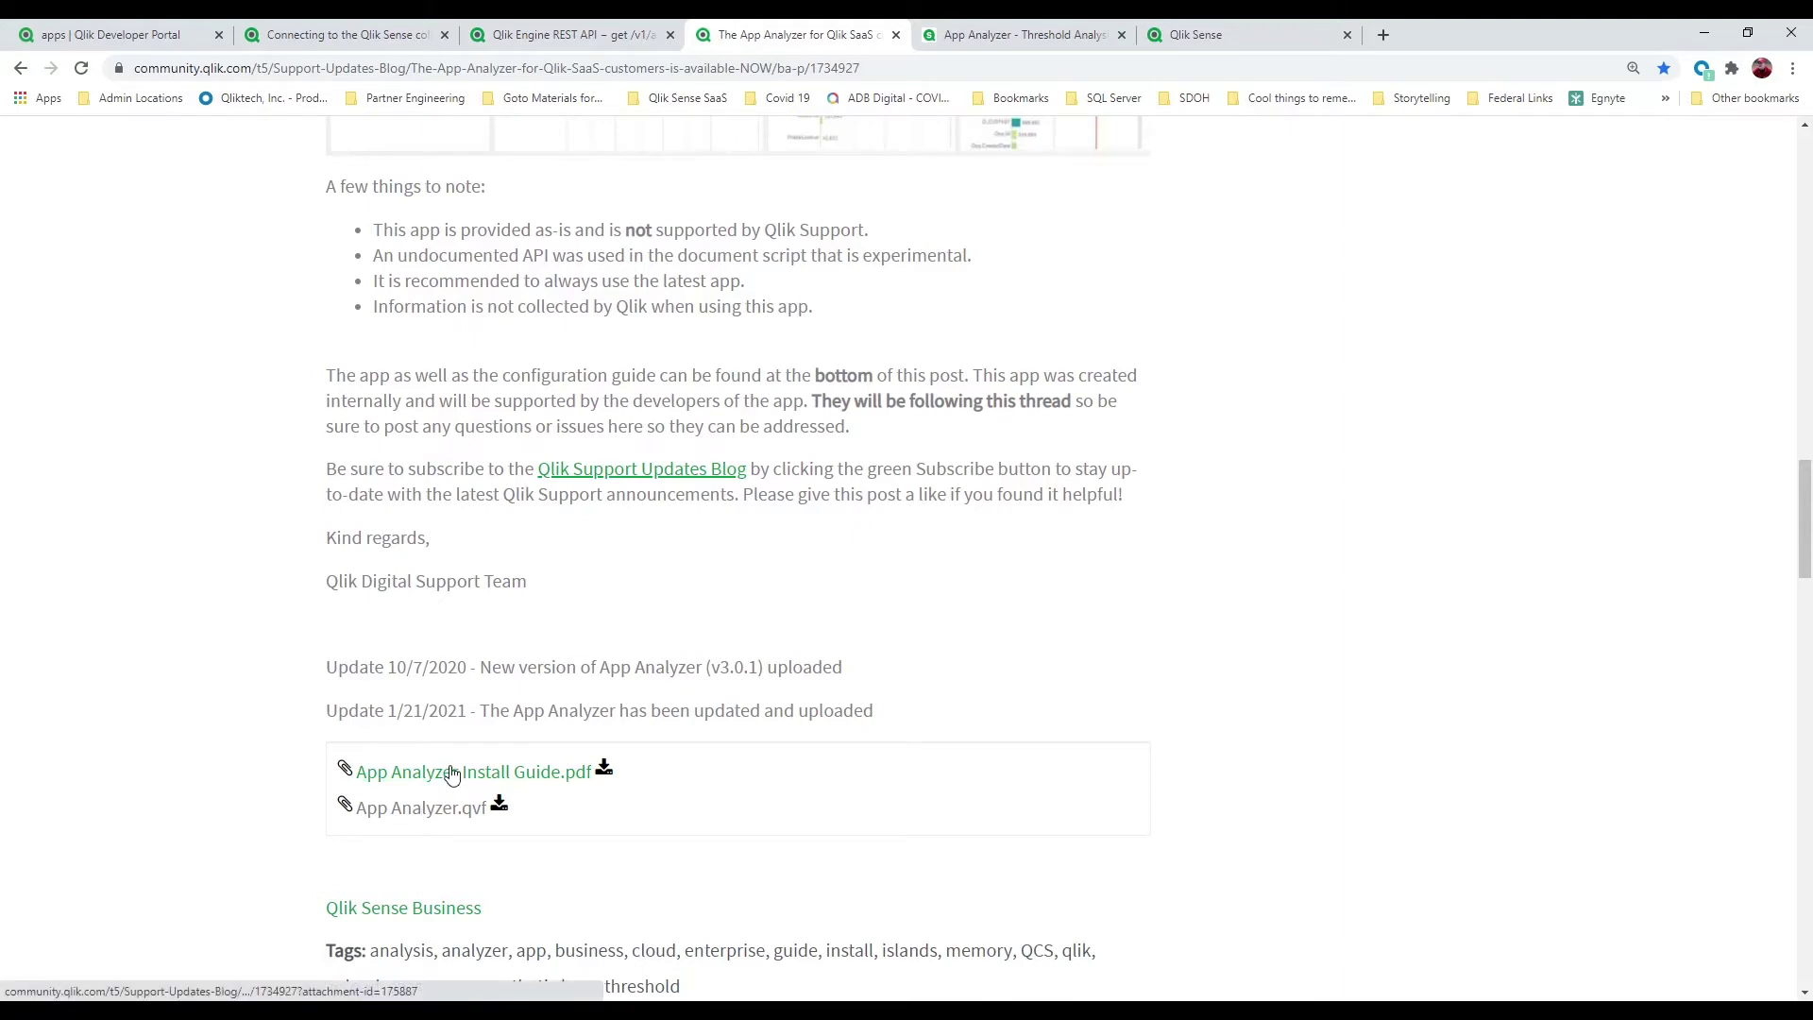
left_click(1031, 36)
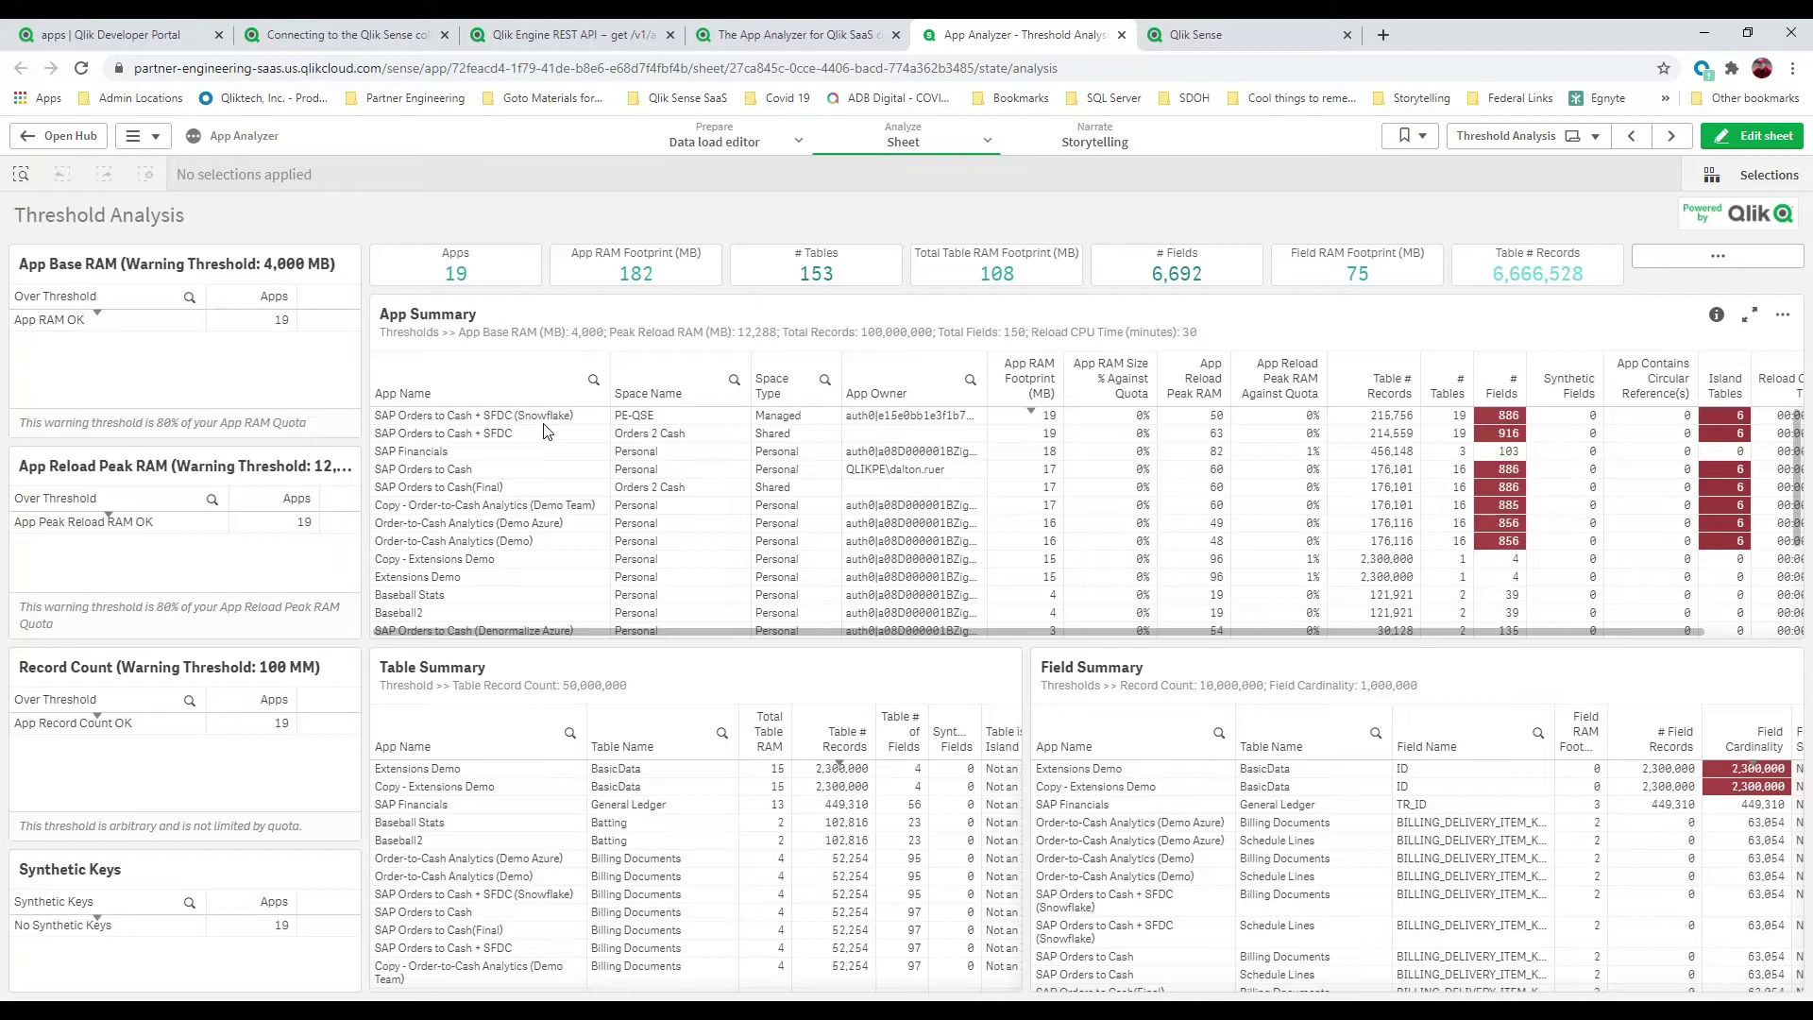
Filter App Summary to Extensions Demo, clear that selection, then show the Prepare tools list.
left_click(498, 578)
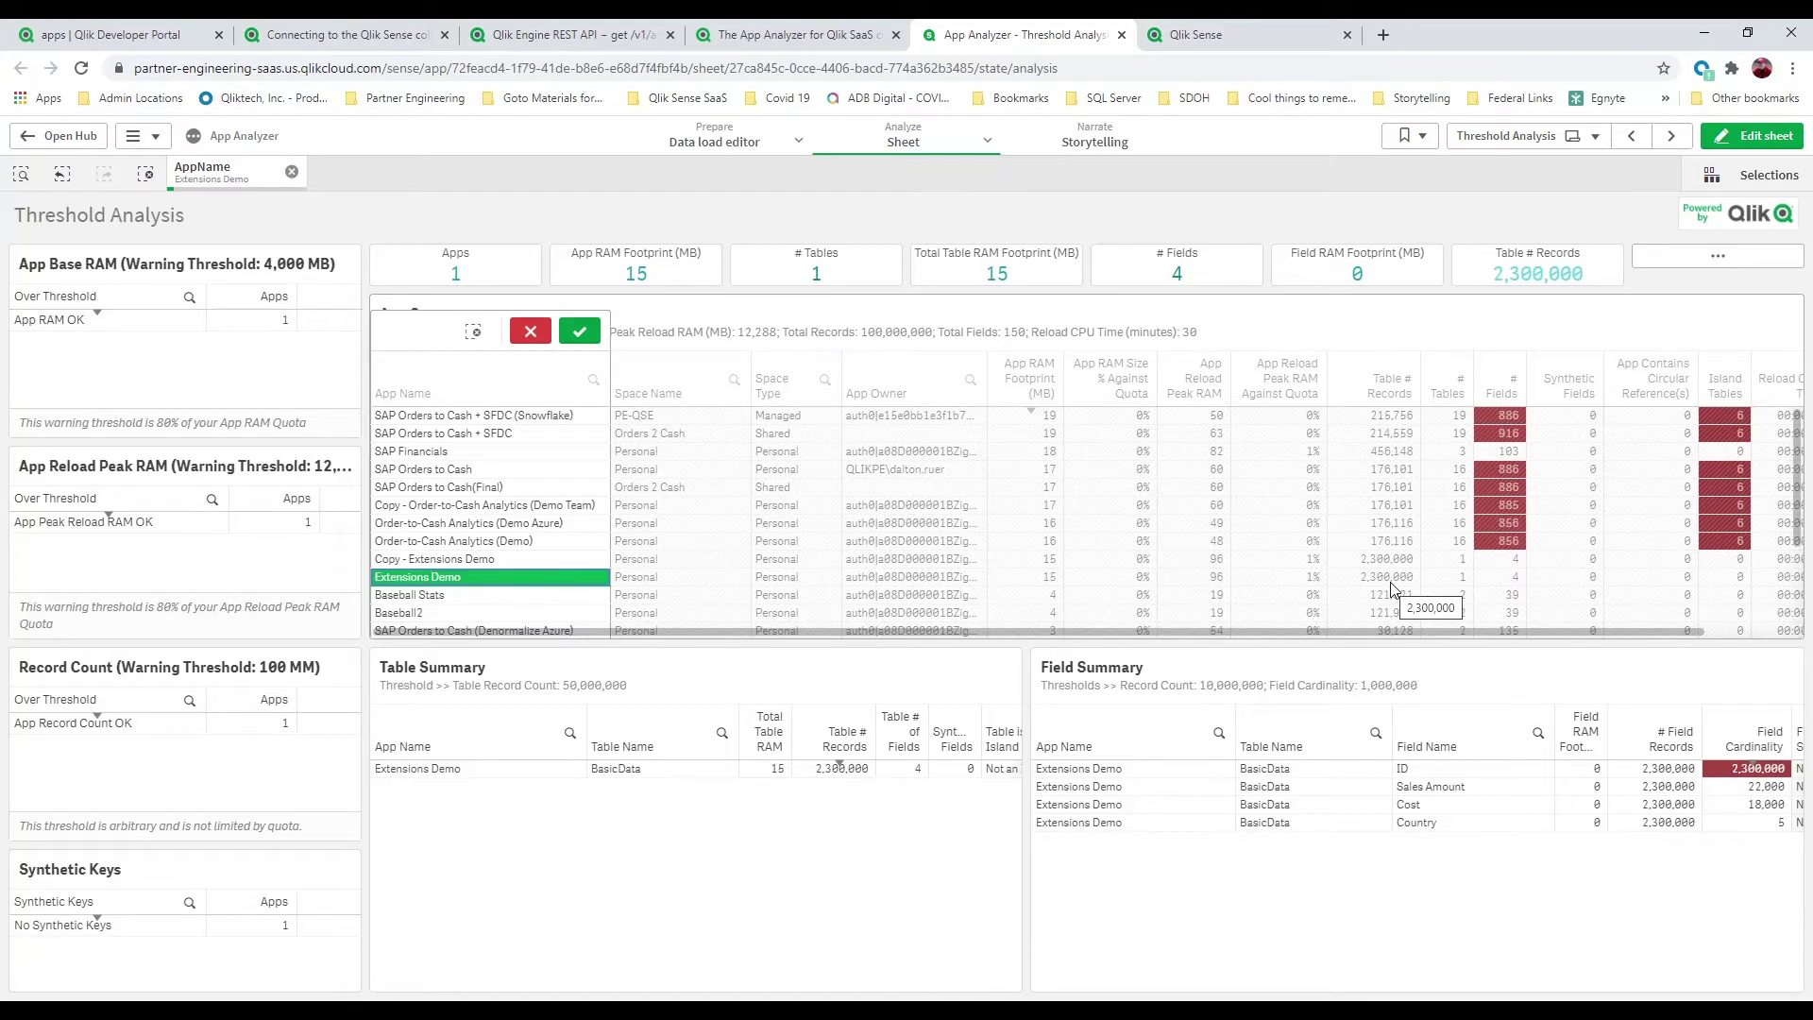
left_click(530, 330)
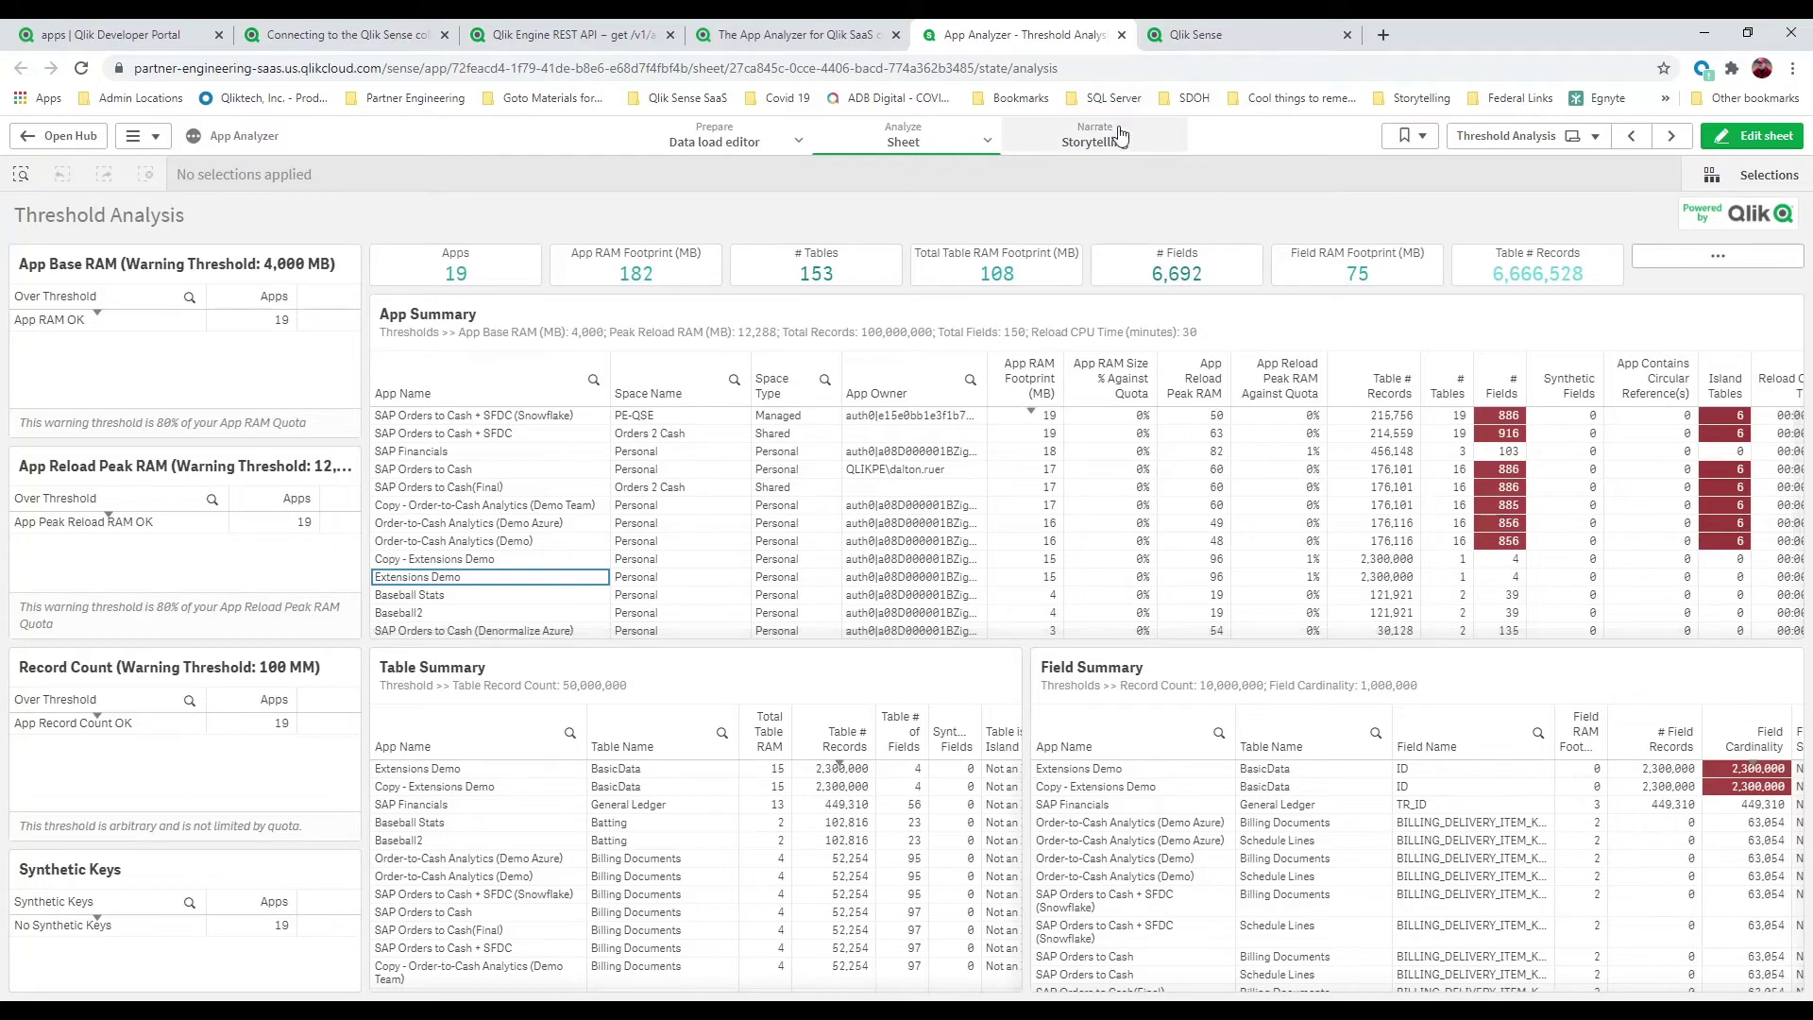
left_click(799, 141)
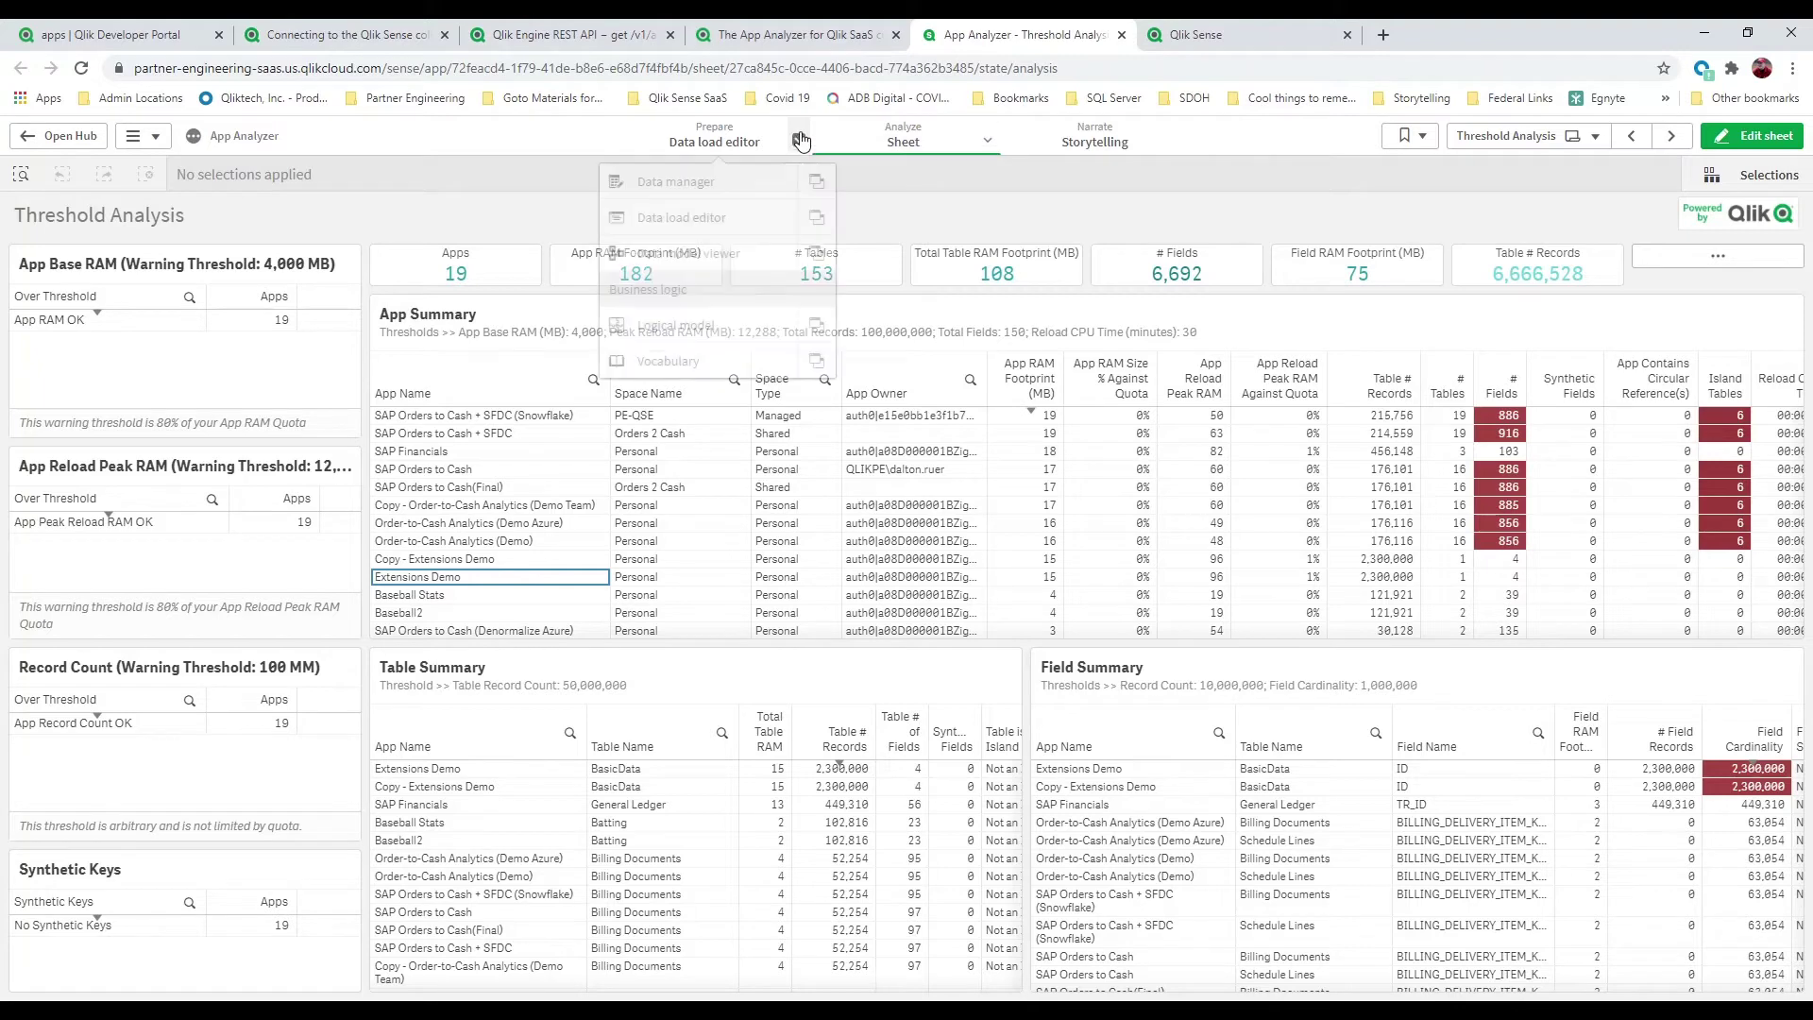
In the Data load editor, check the vu_rest_connection line and edit the REST for App Analyzer connection.
left_click(733, 219)
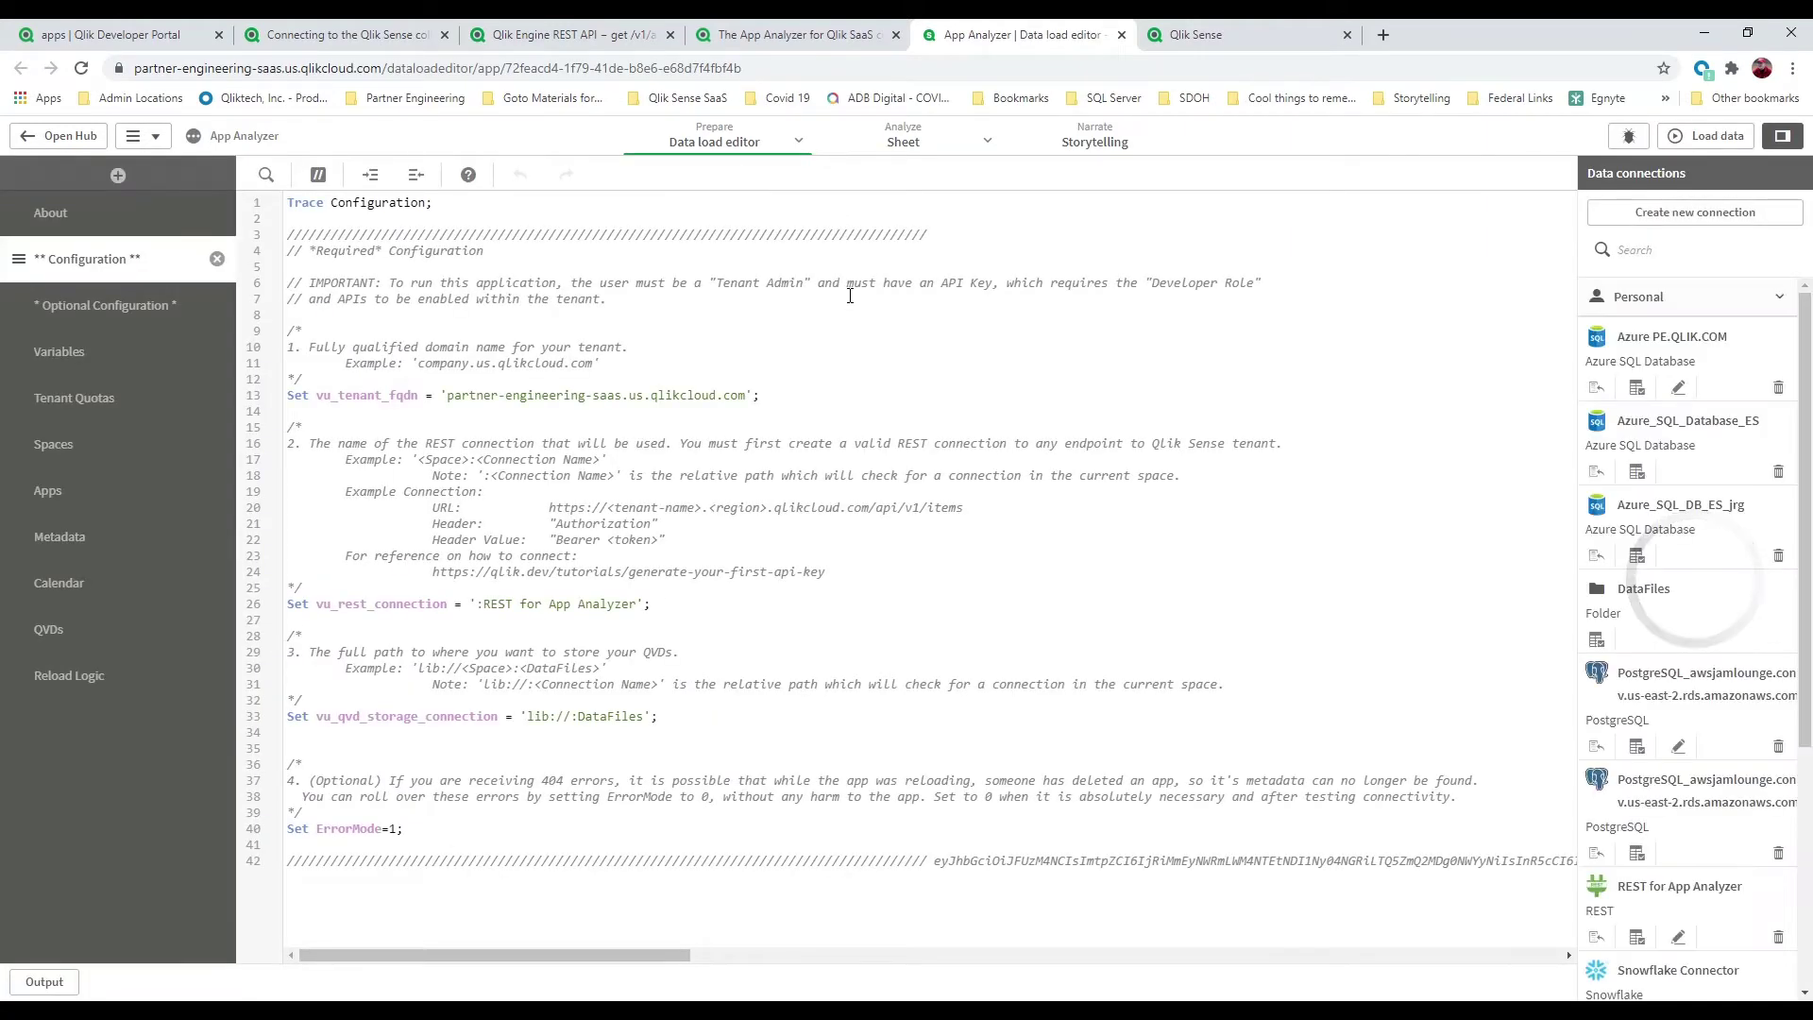
left_click(783, 42)
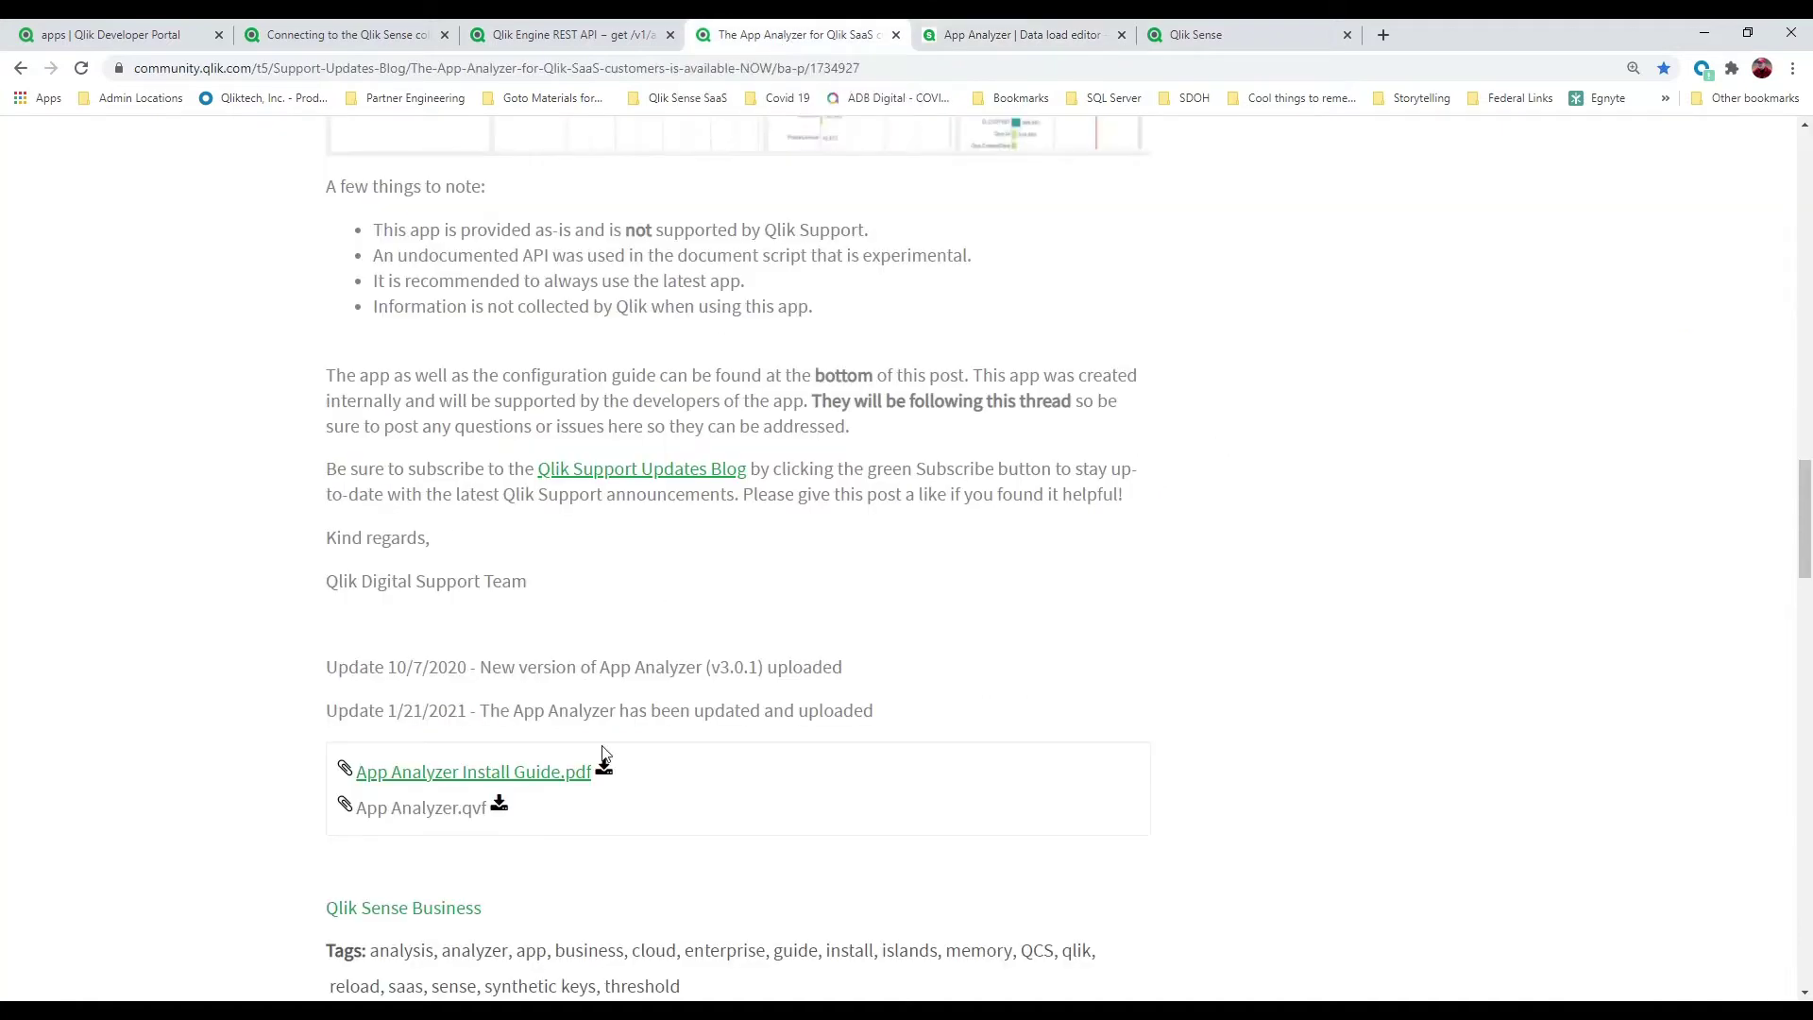
left_click(989, 36)
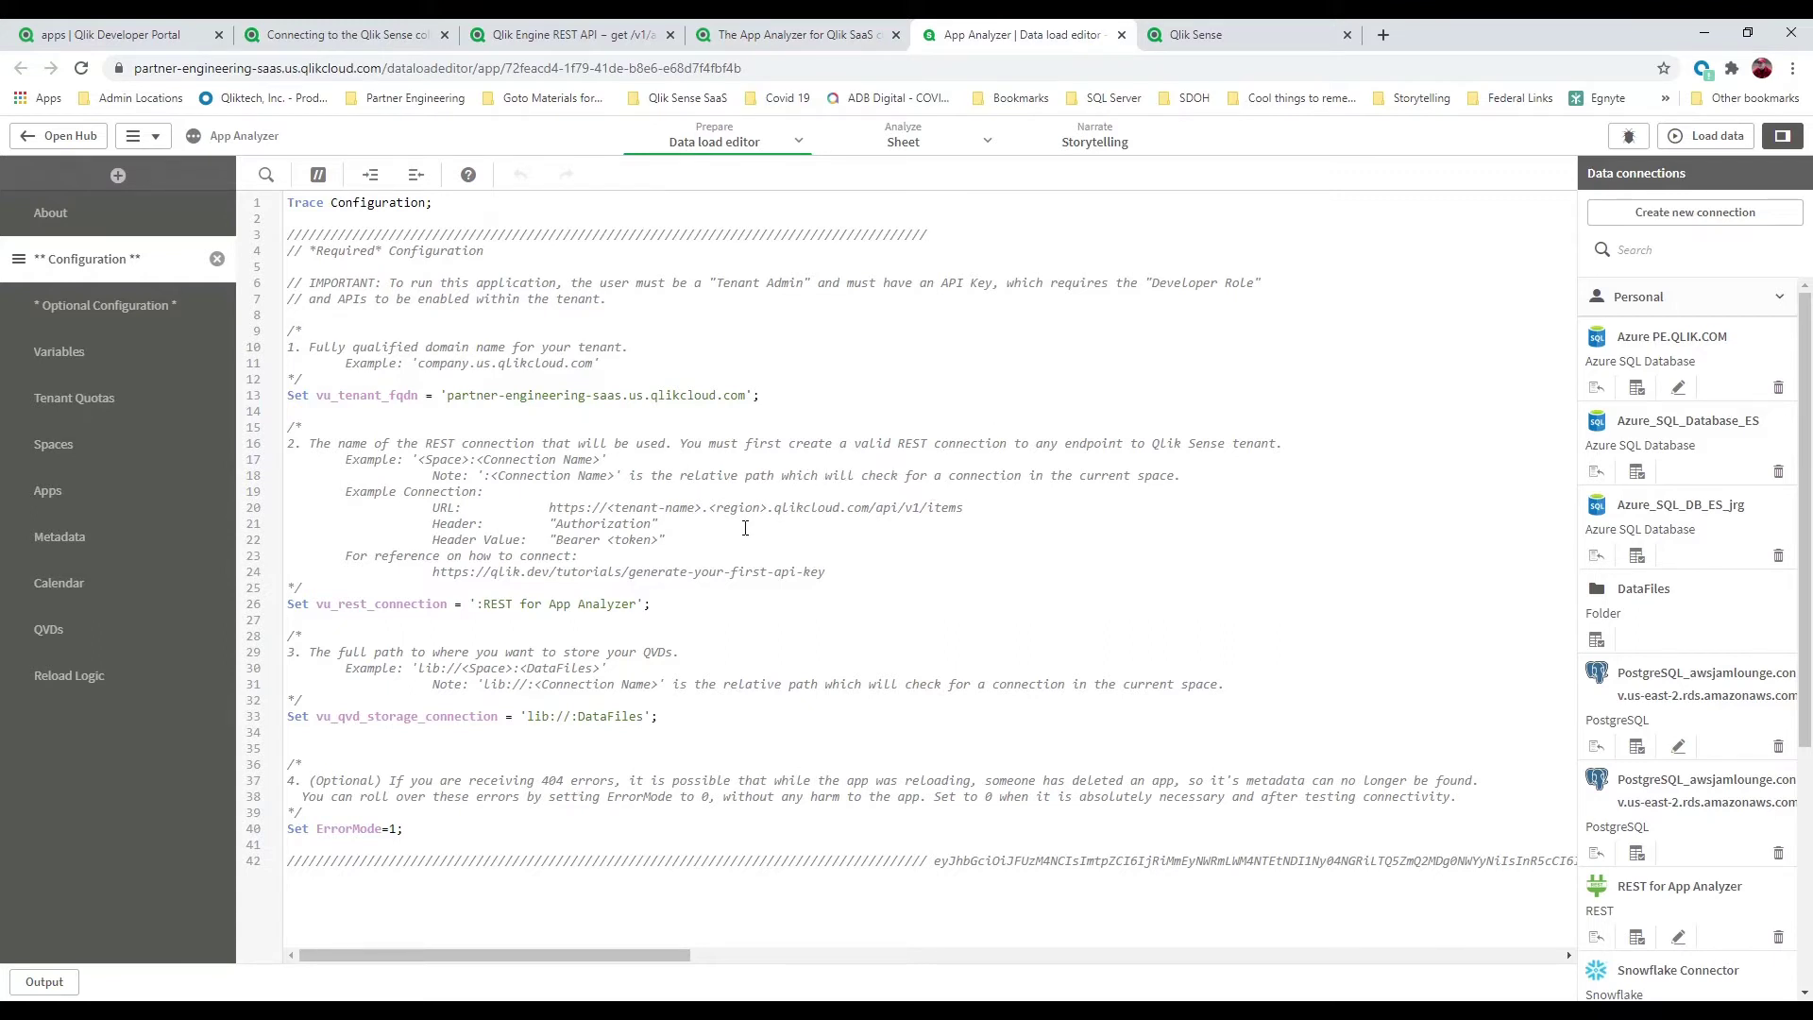
left_click_drag(637, 603, 483, 604)
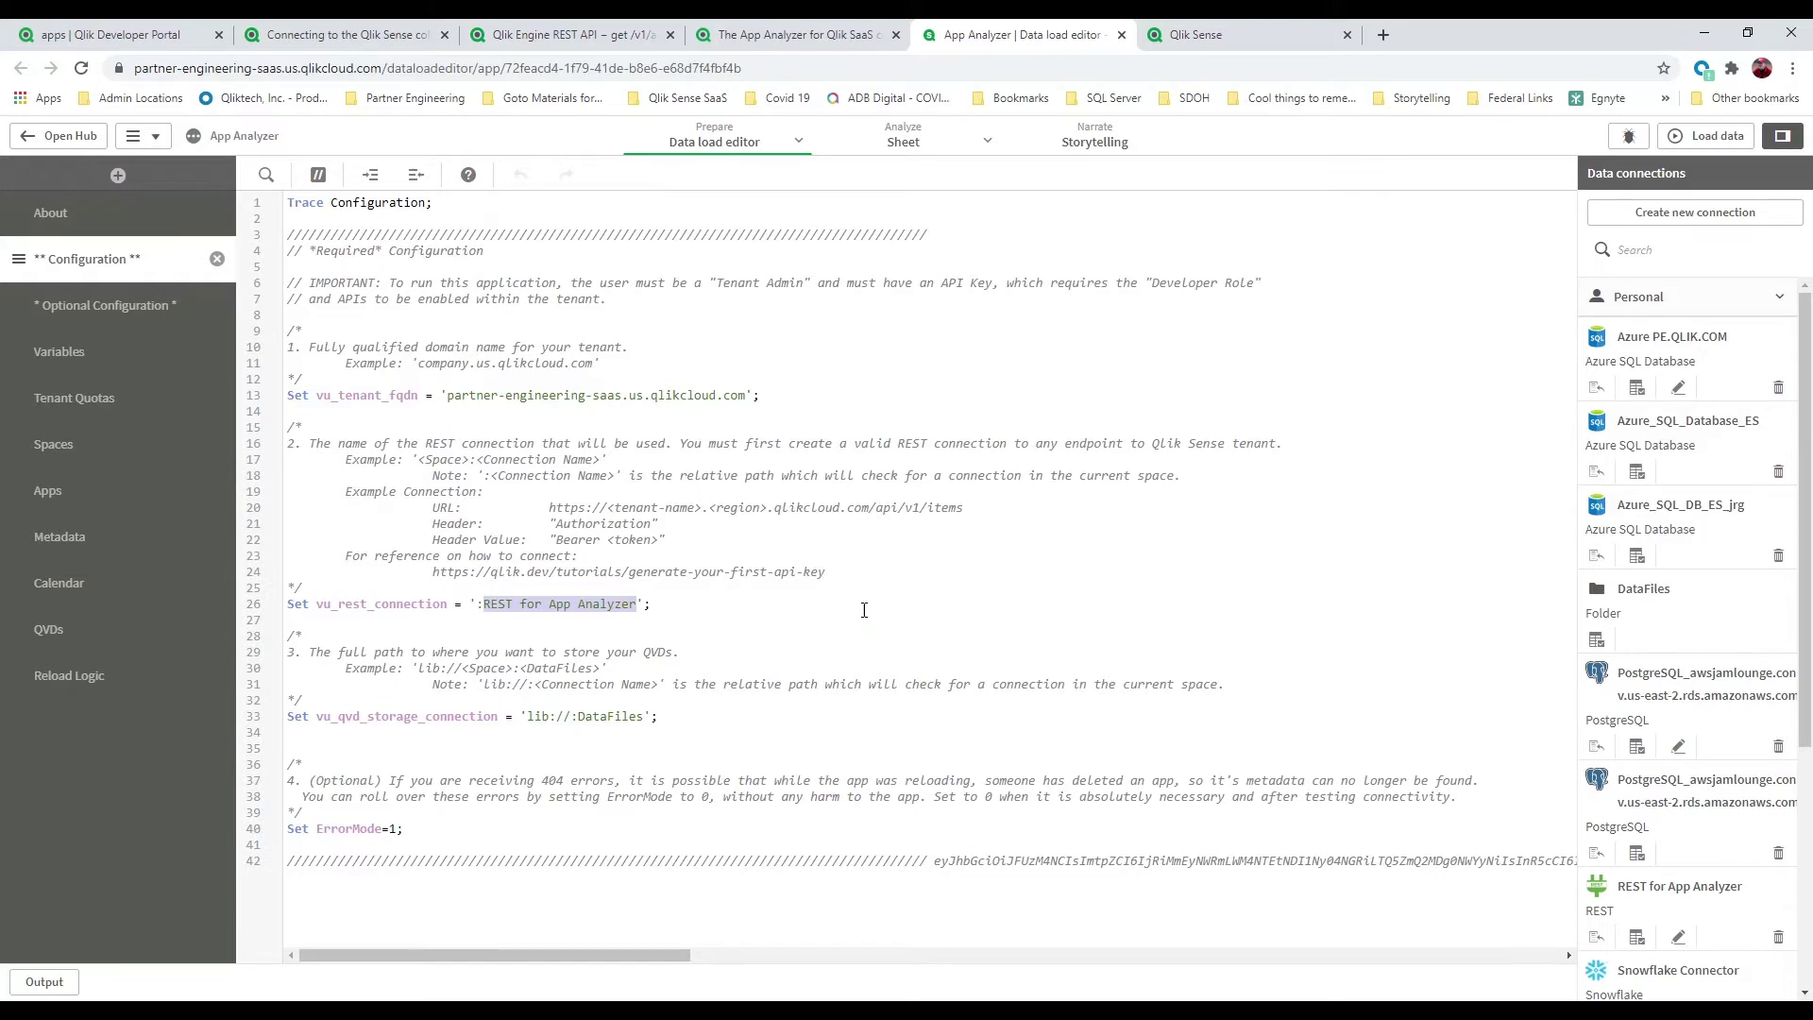
left_click(1678, 939)
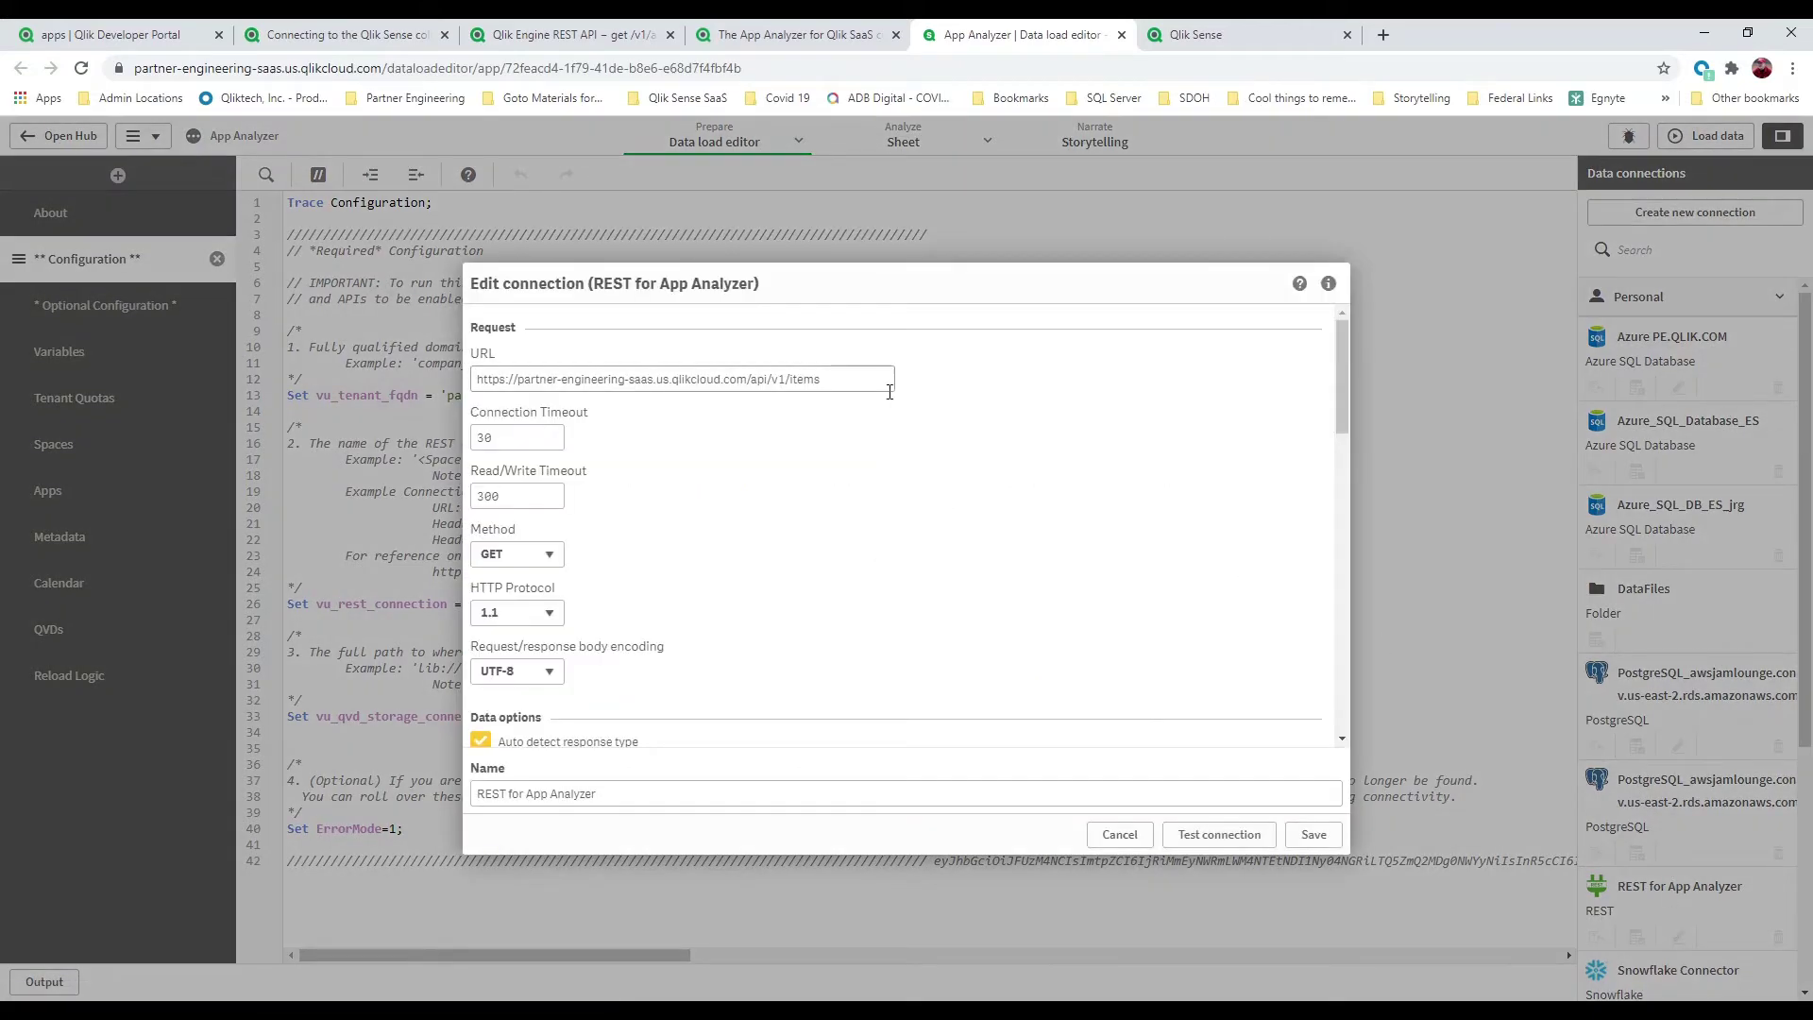
Review the /api/v1/items request URL and Bearer Authorization header, then switch to the Personal space hub.
left_click(844, 380)
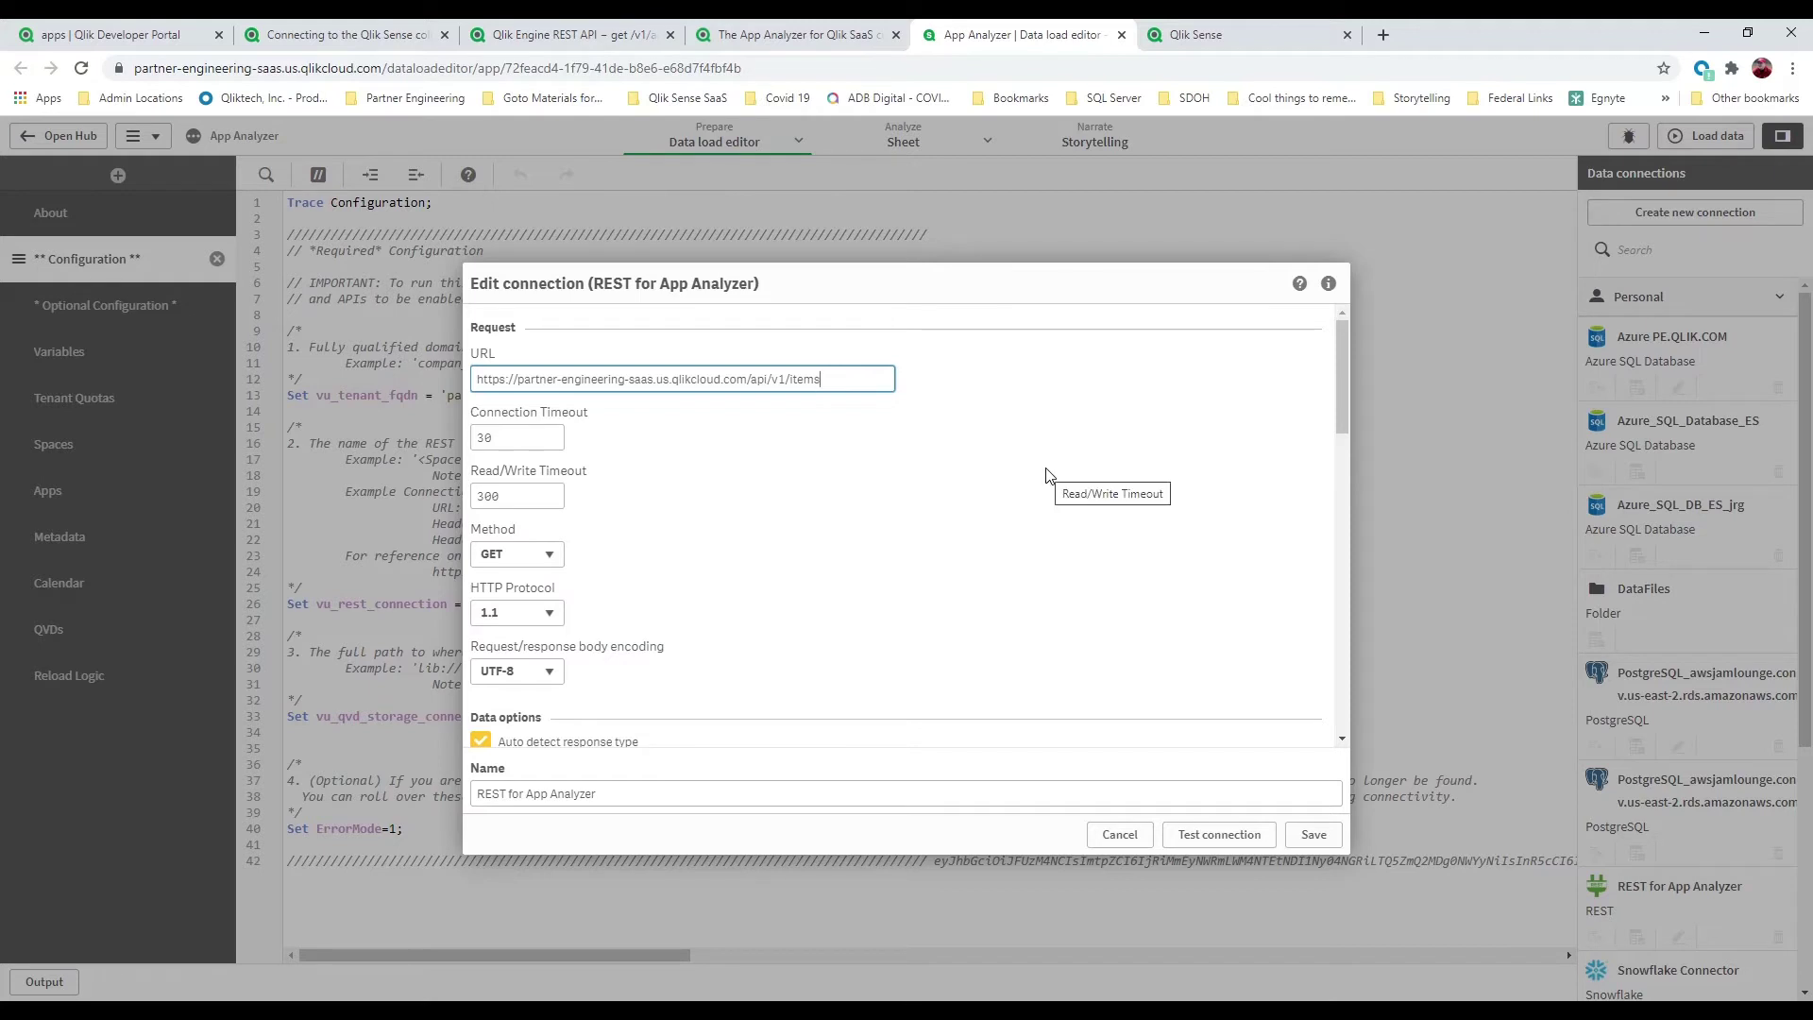
scroll(1048, 475, "down", 2)
scroll(1049, 475, "down", 4)
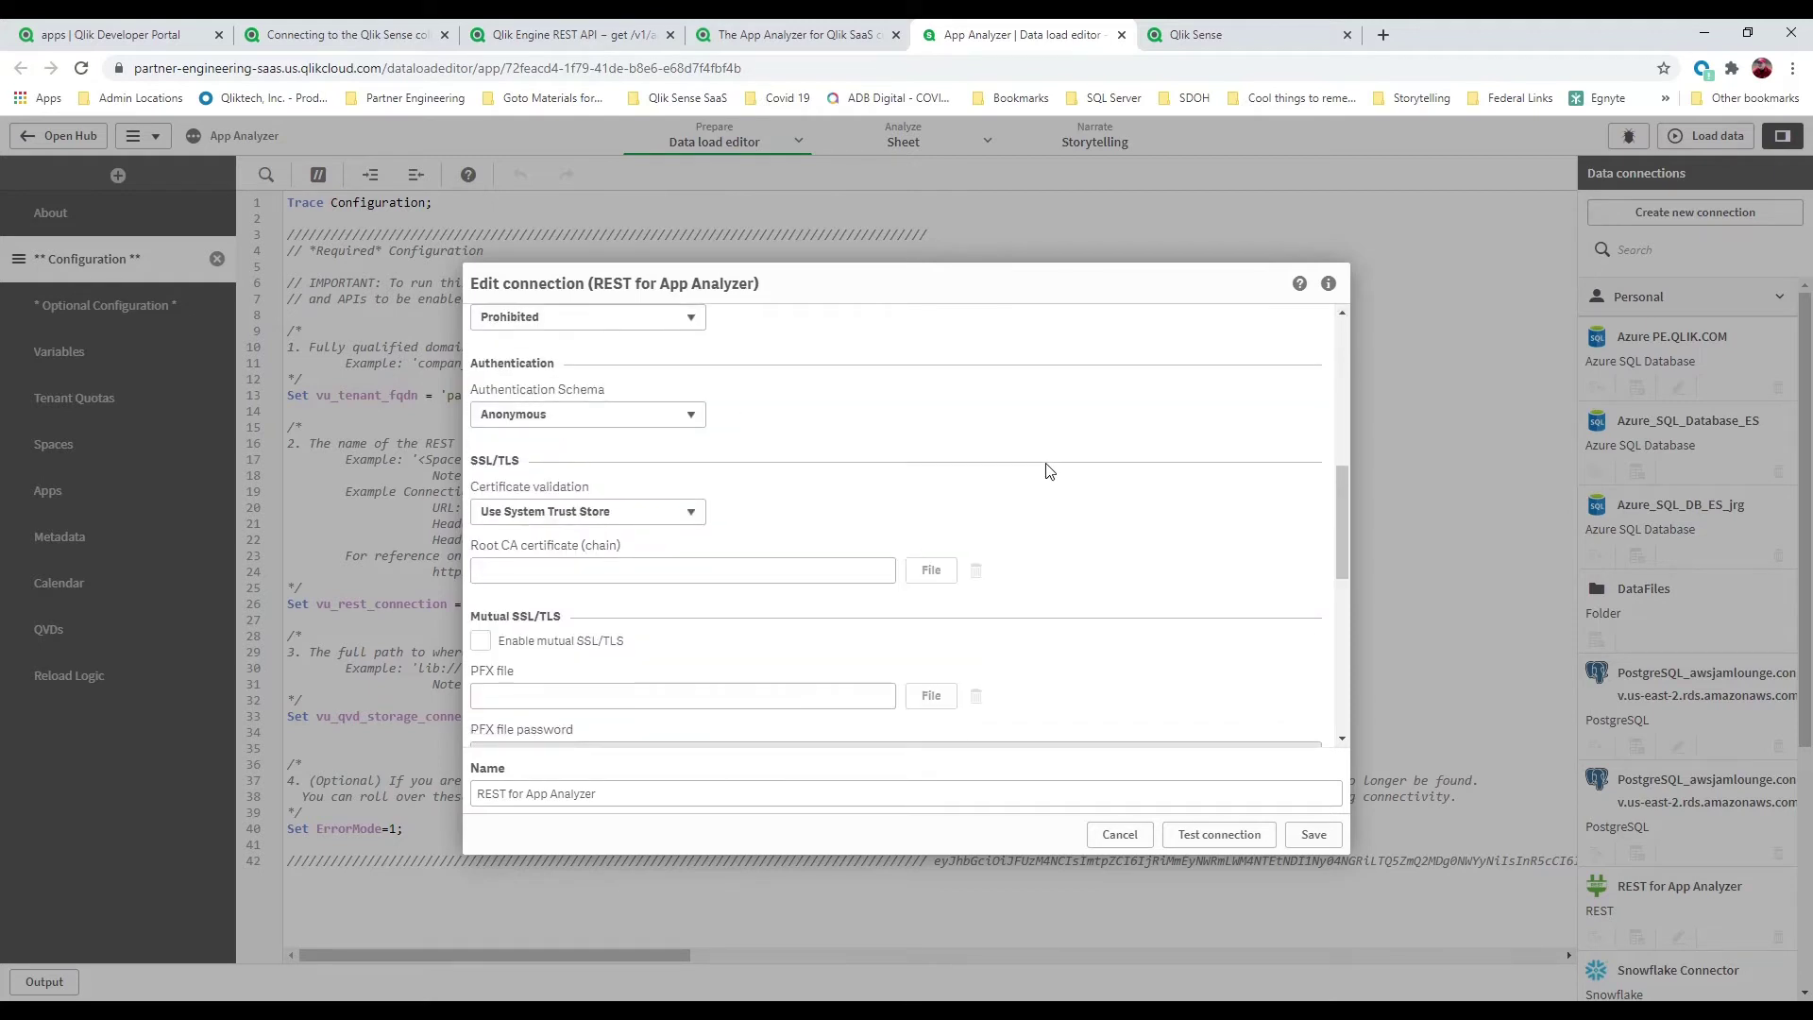
scroll(1048, 470, "down", 2)
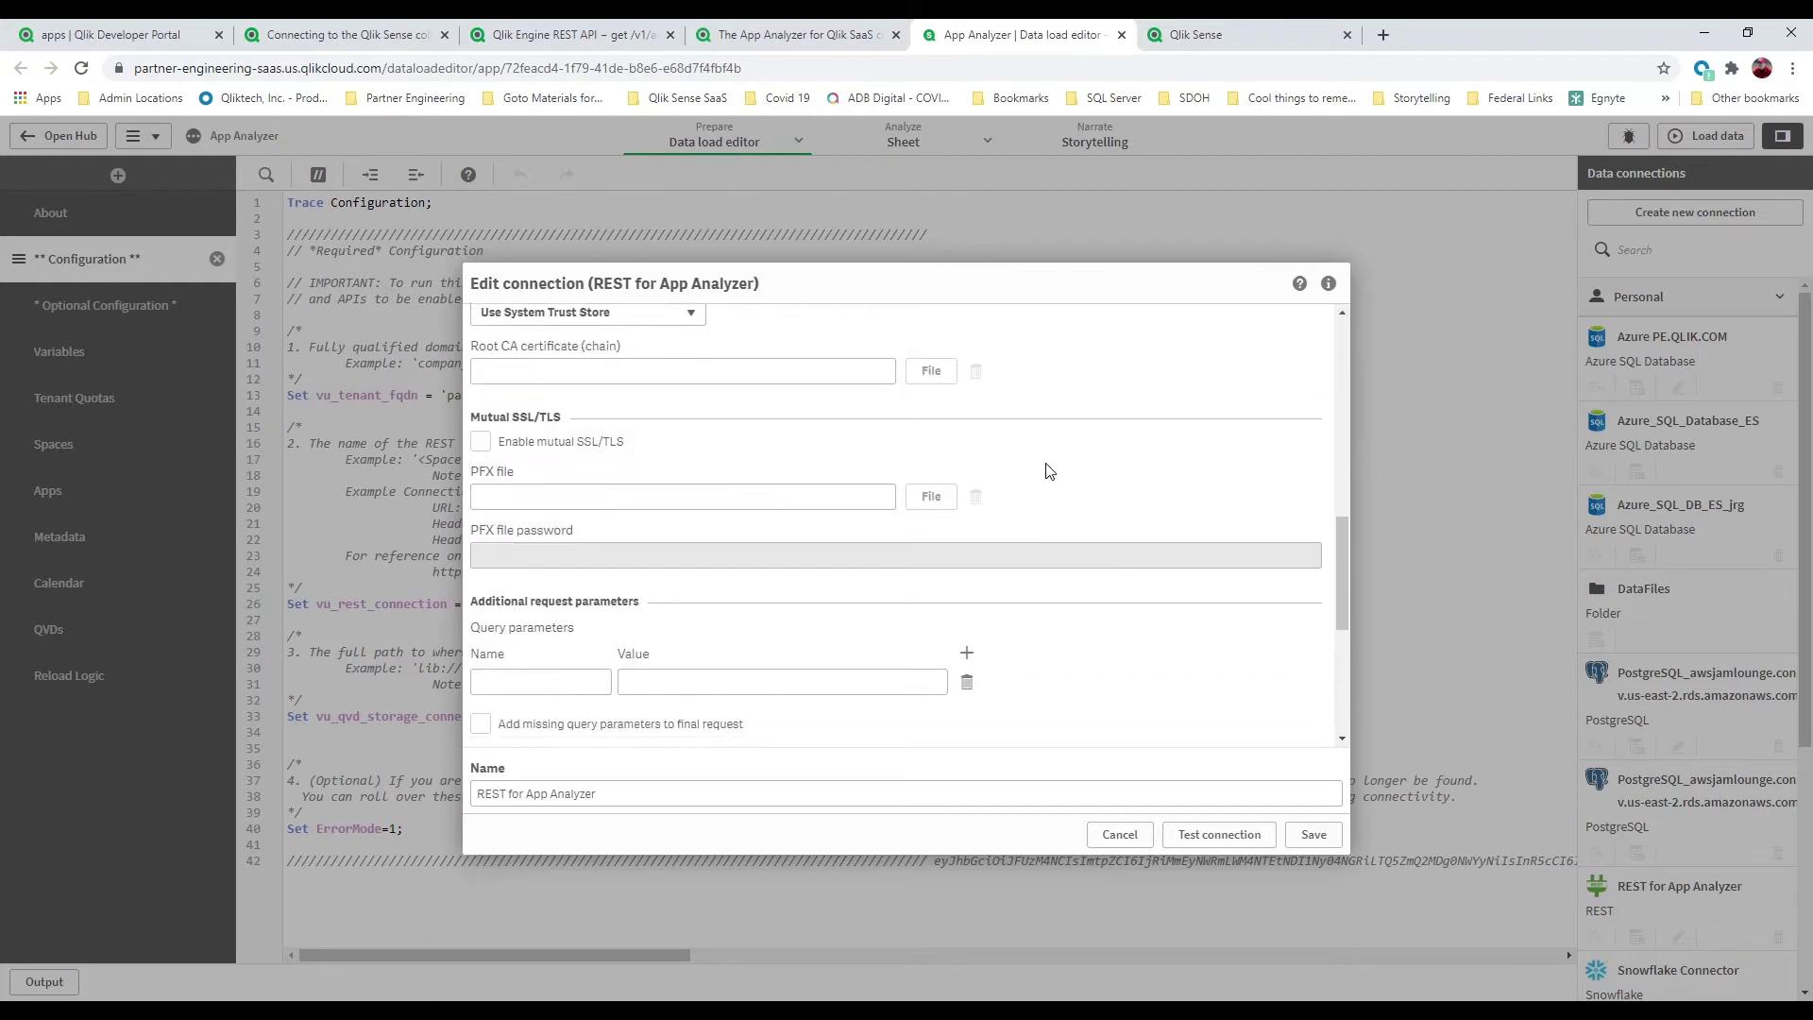
scroll(1048, 471, "down", 3)
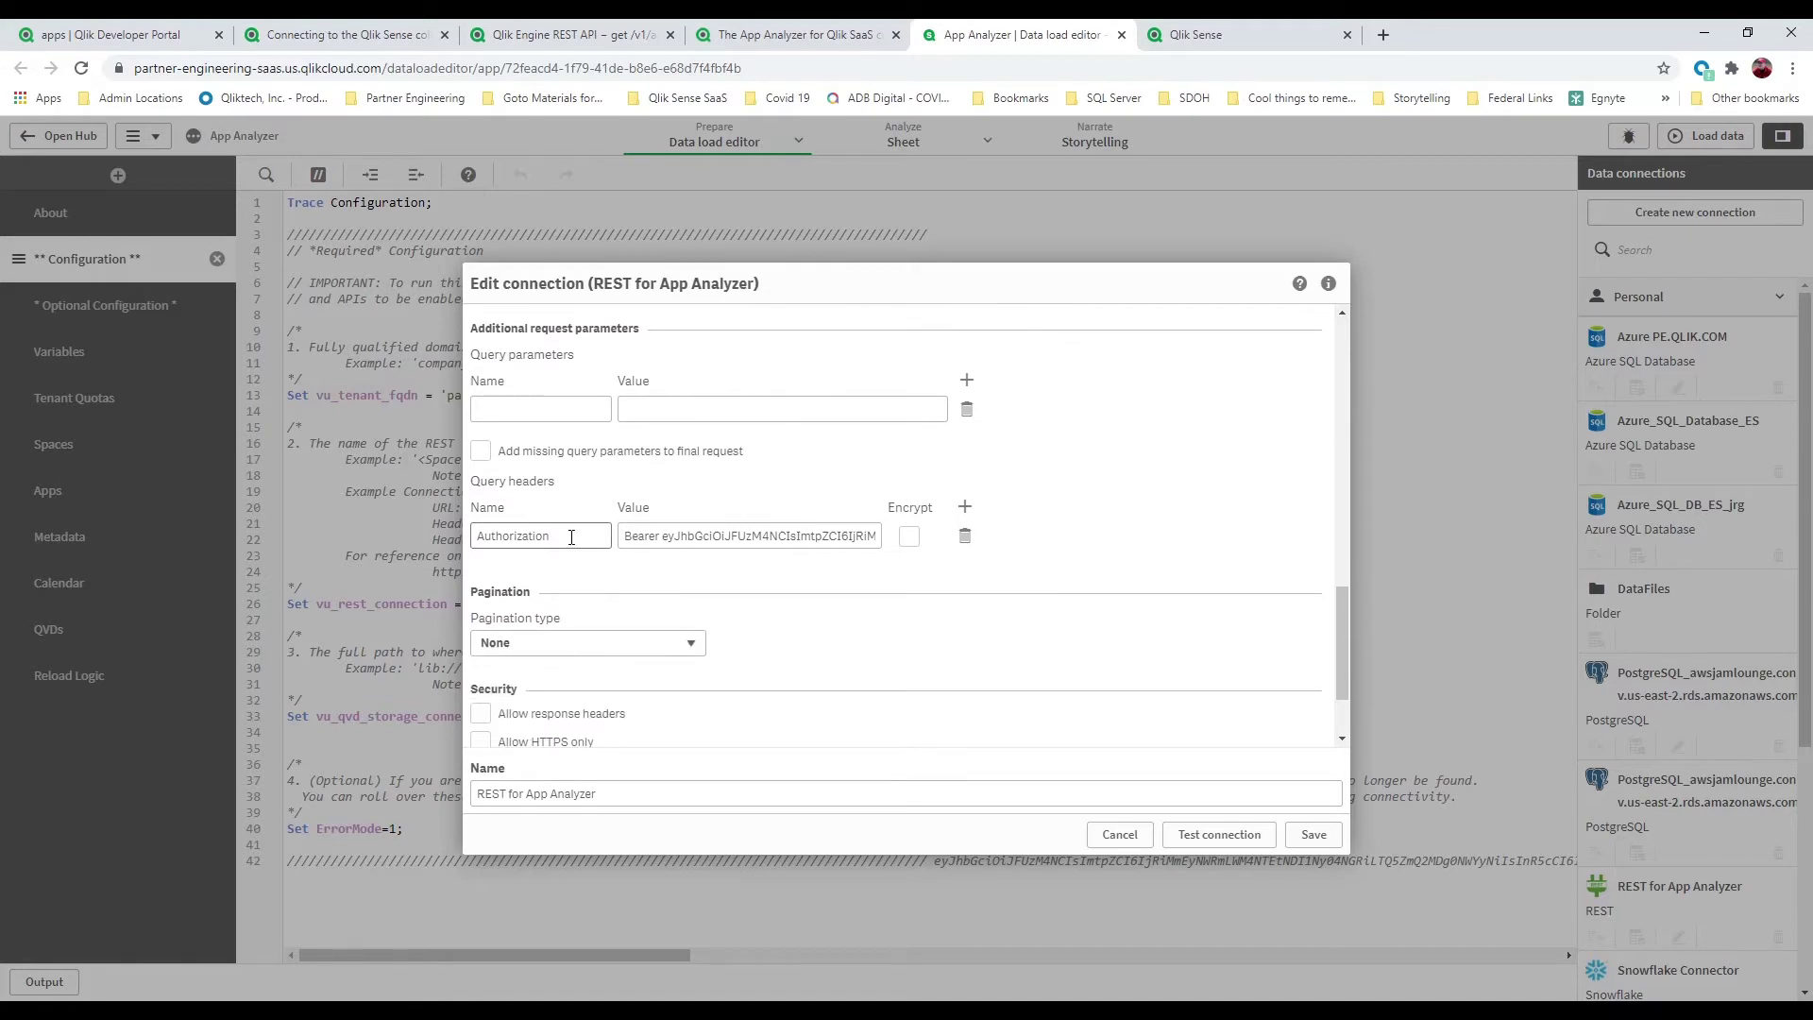
left_click_drag(571, 537, 451, 539)
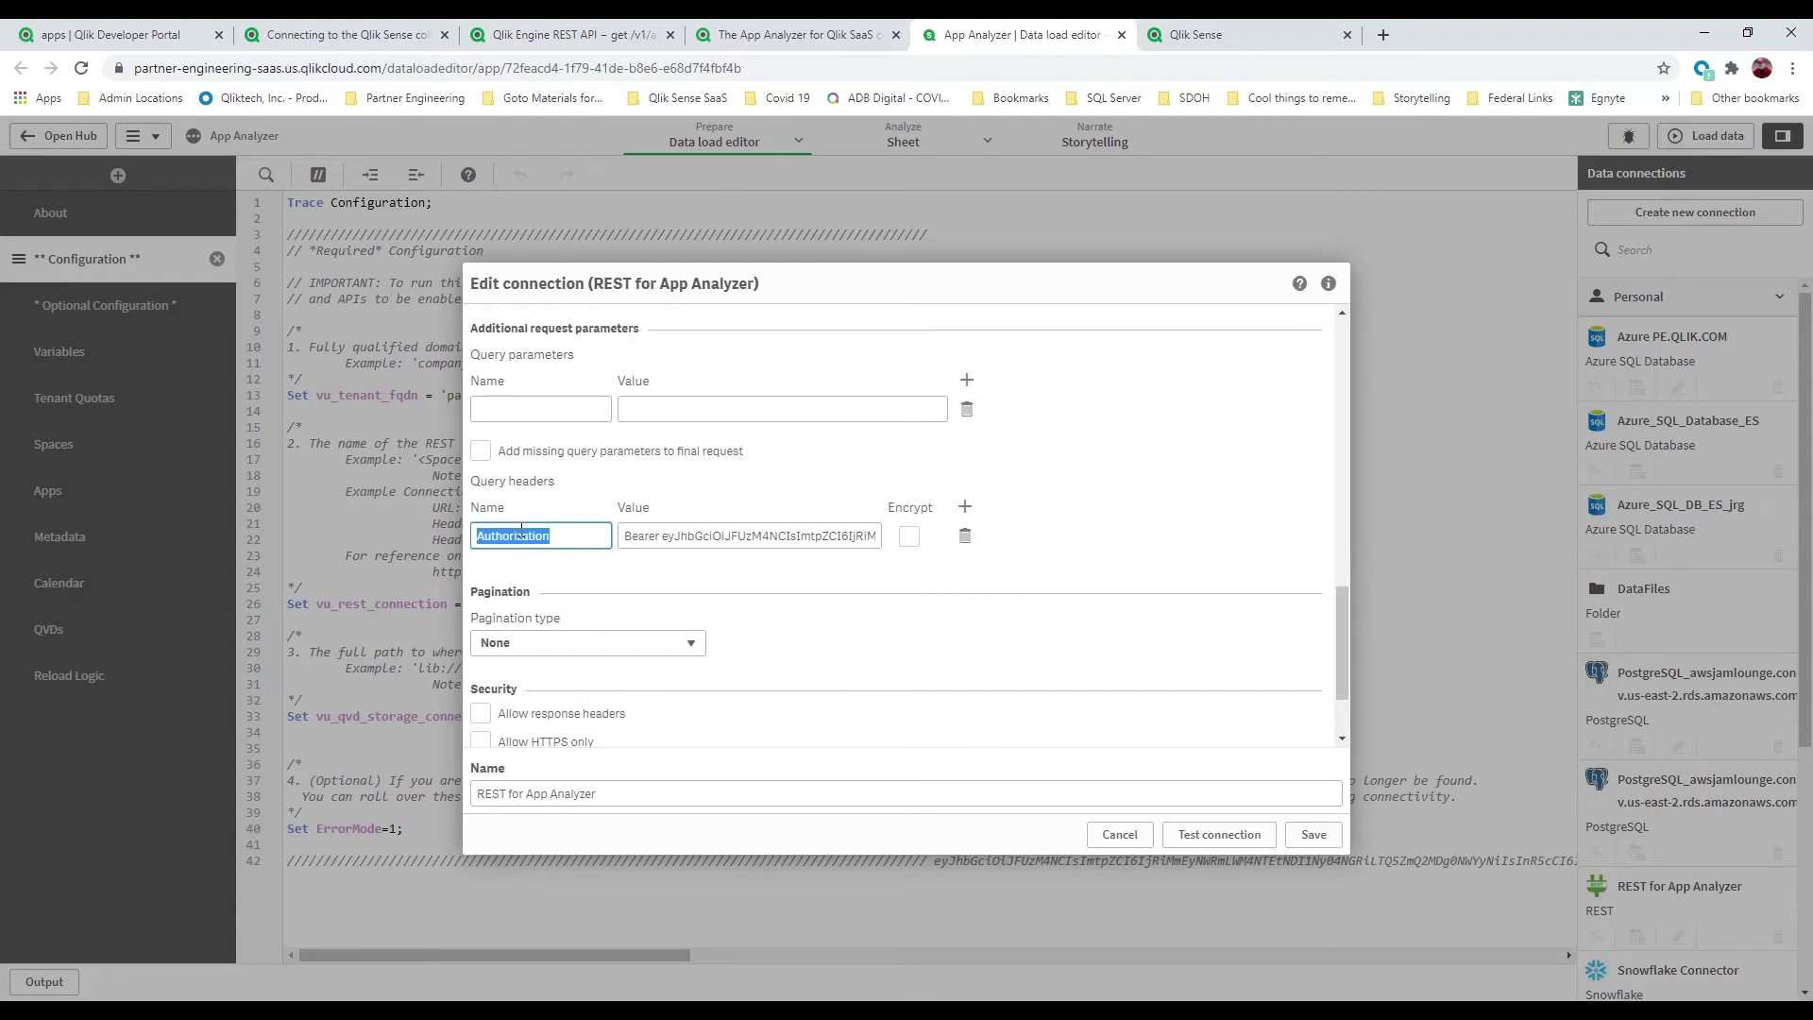
left_click_drag(661, 535, 876, 535)
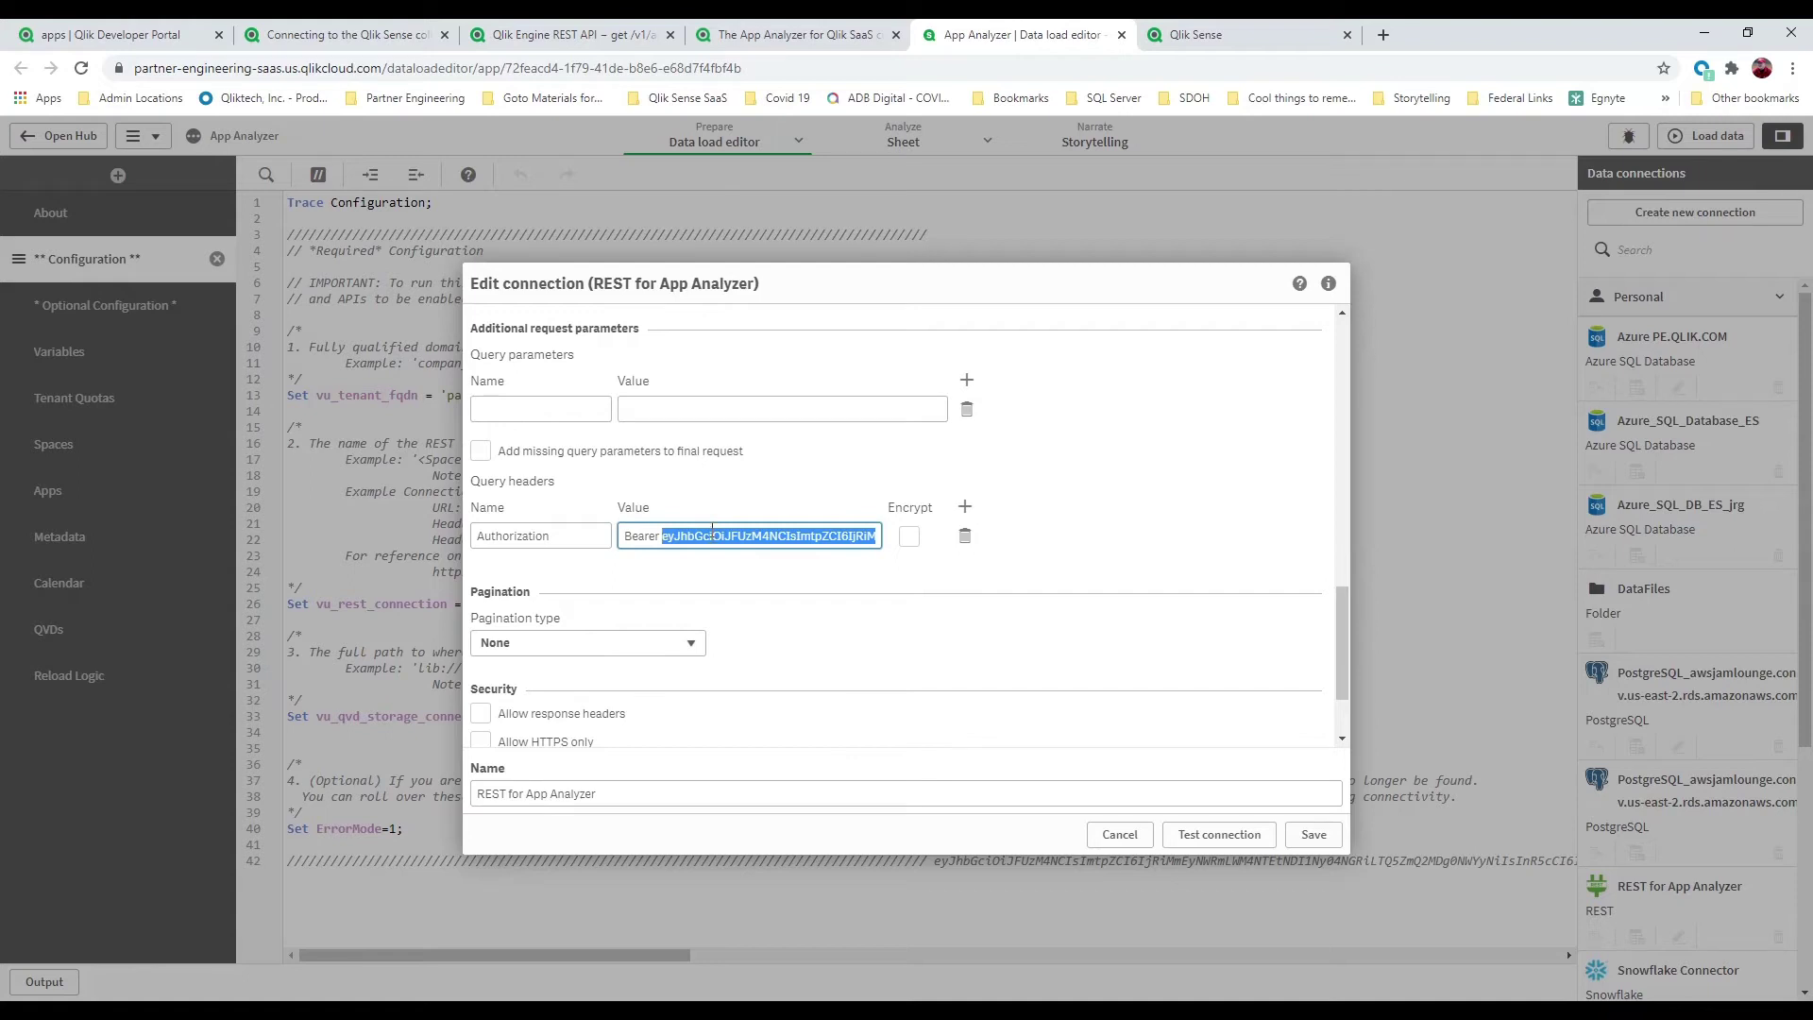
key("ctrl+Tab")
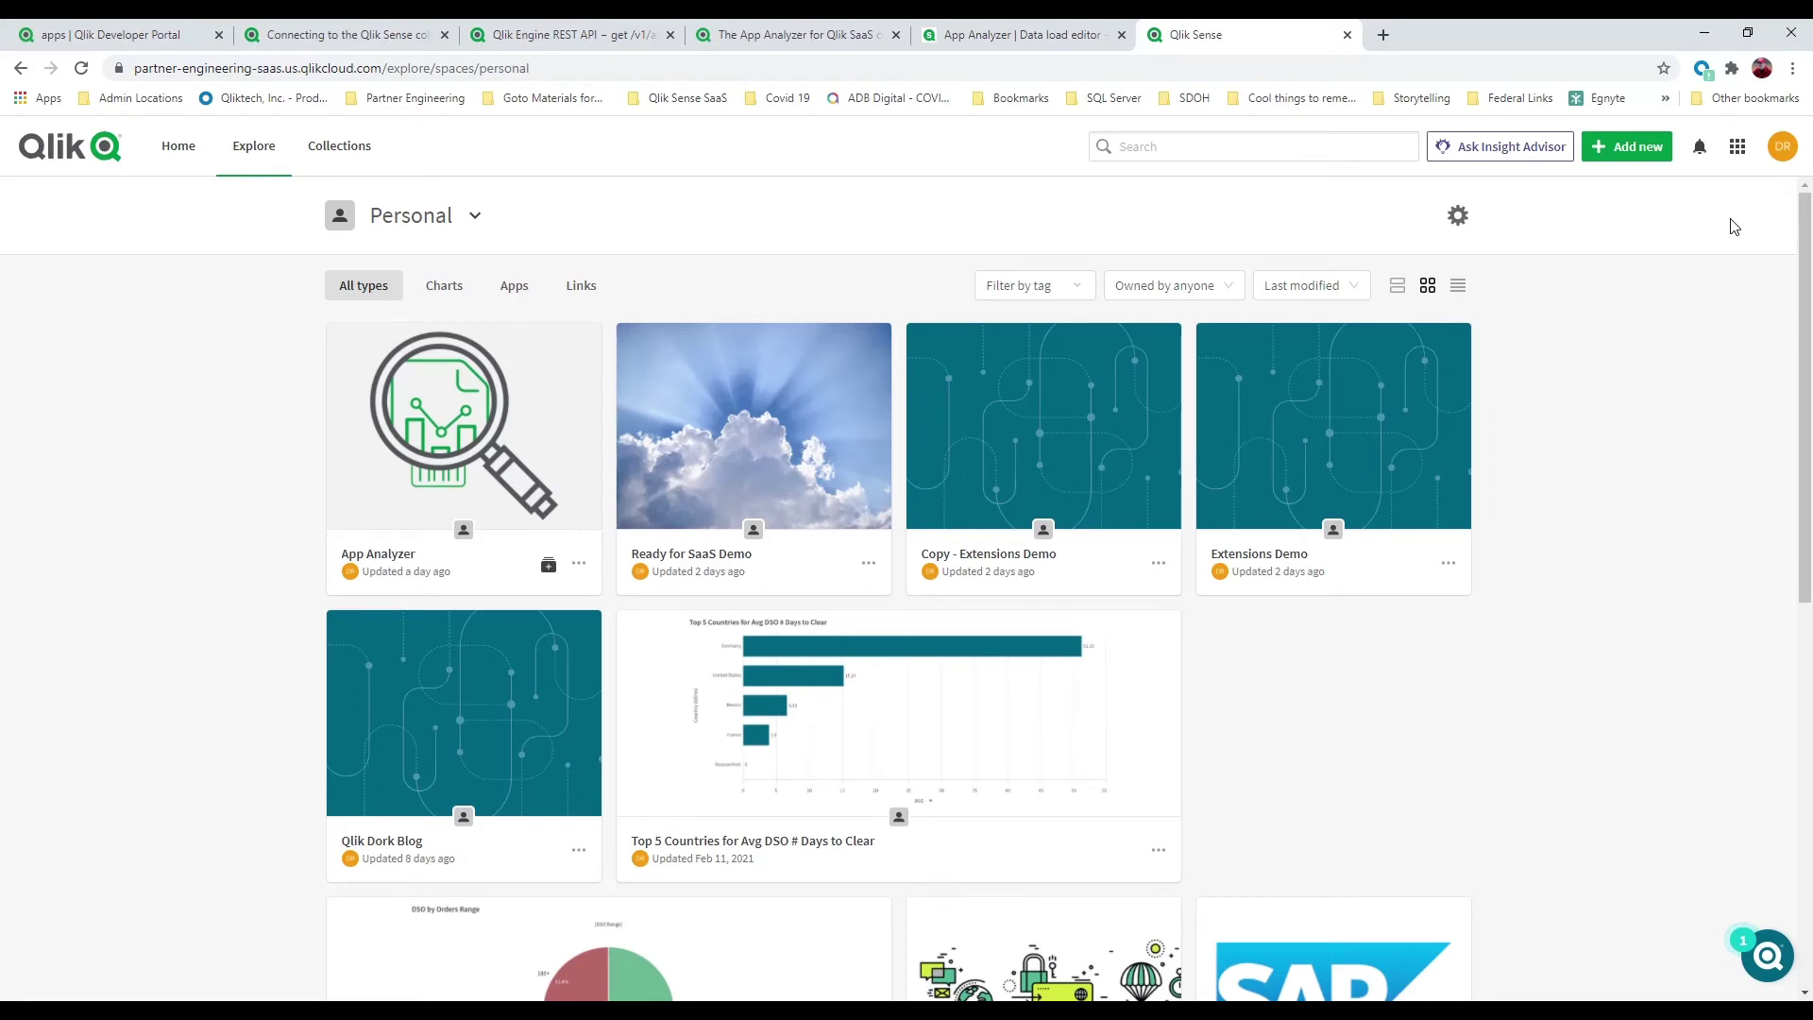
Go to the Management Console from the apps grid and open its Settings page.
left_click(1738, 149)
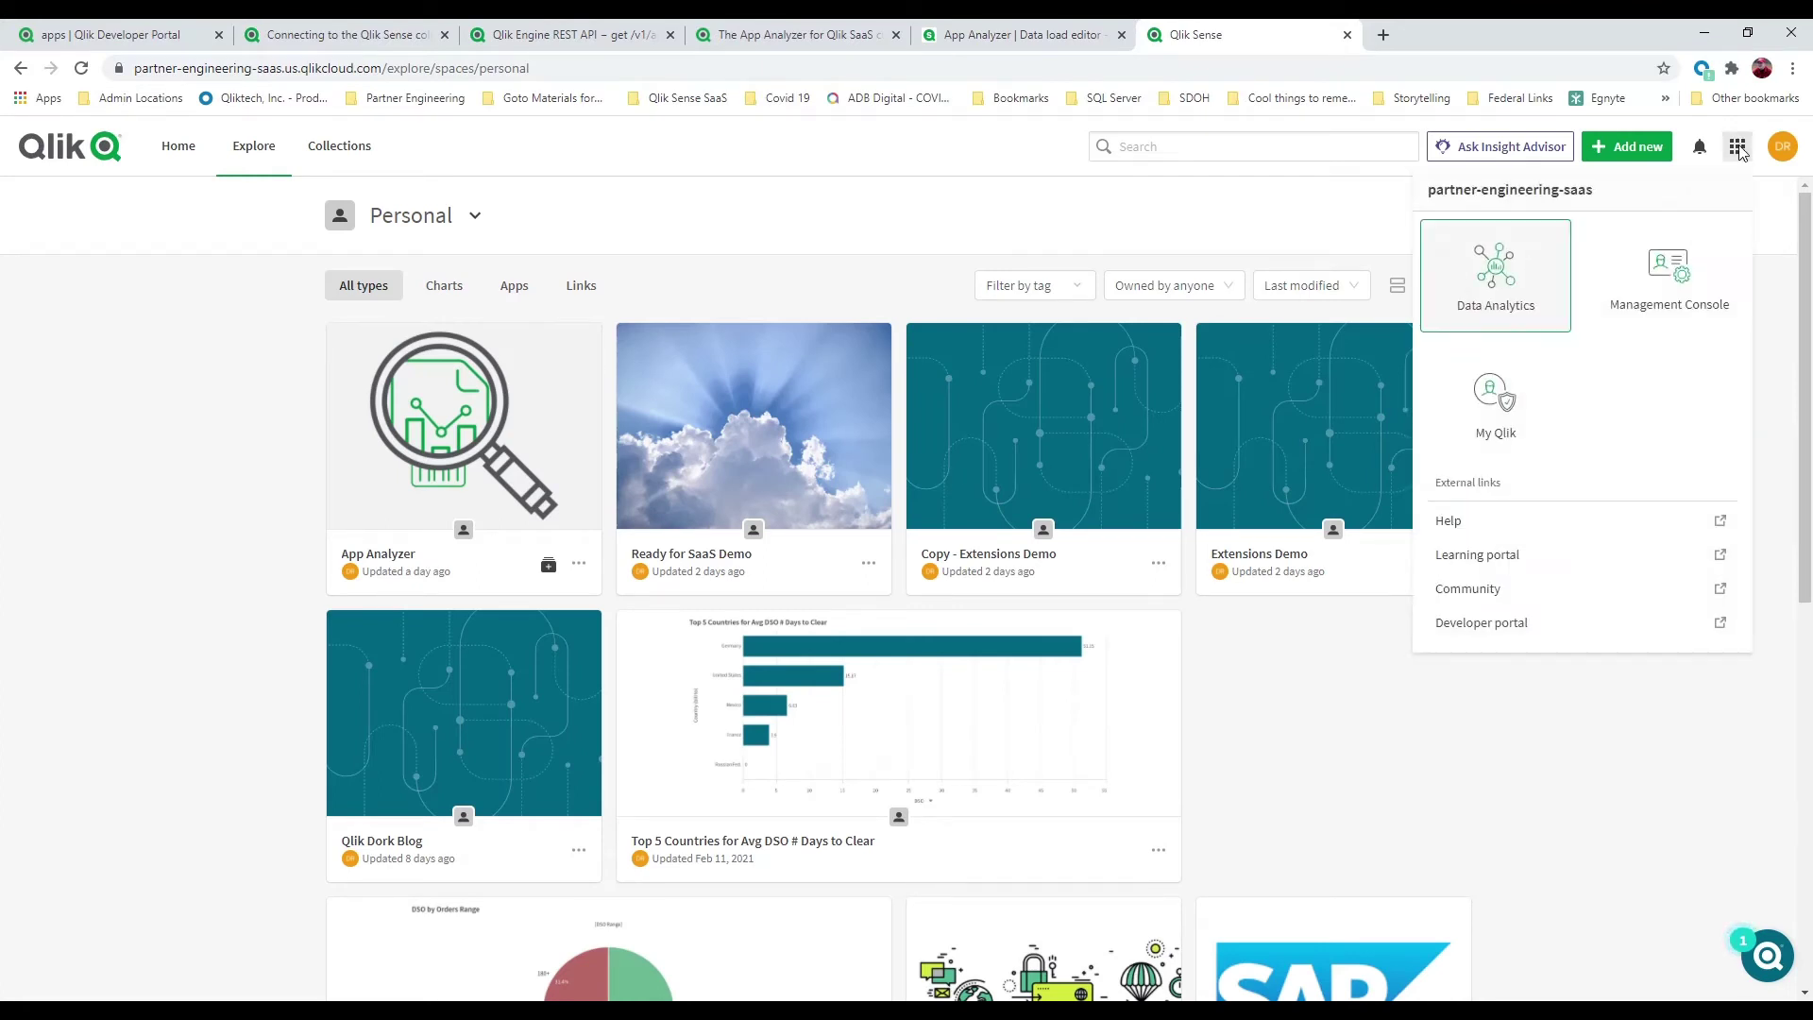
left_click(1676, 281)
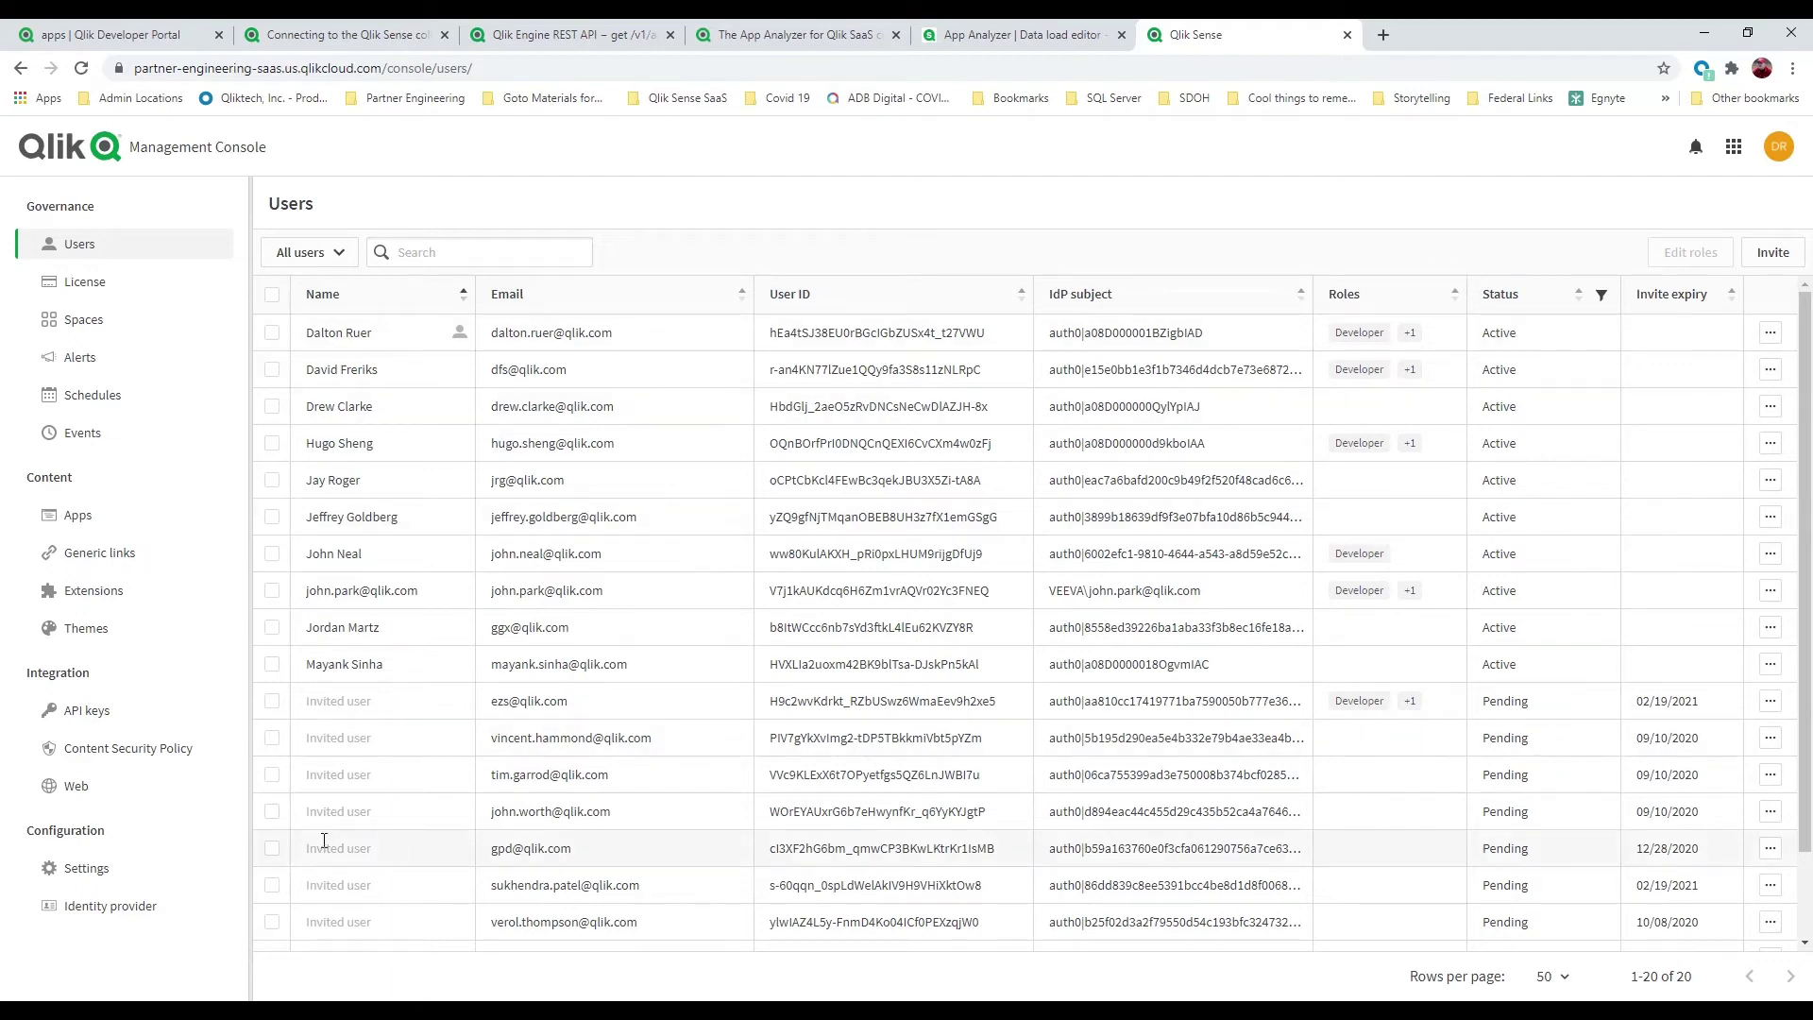
left_click(86, 871)
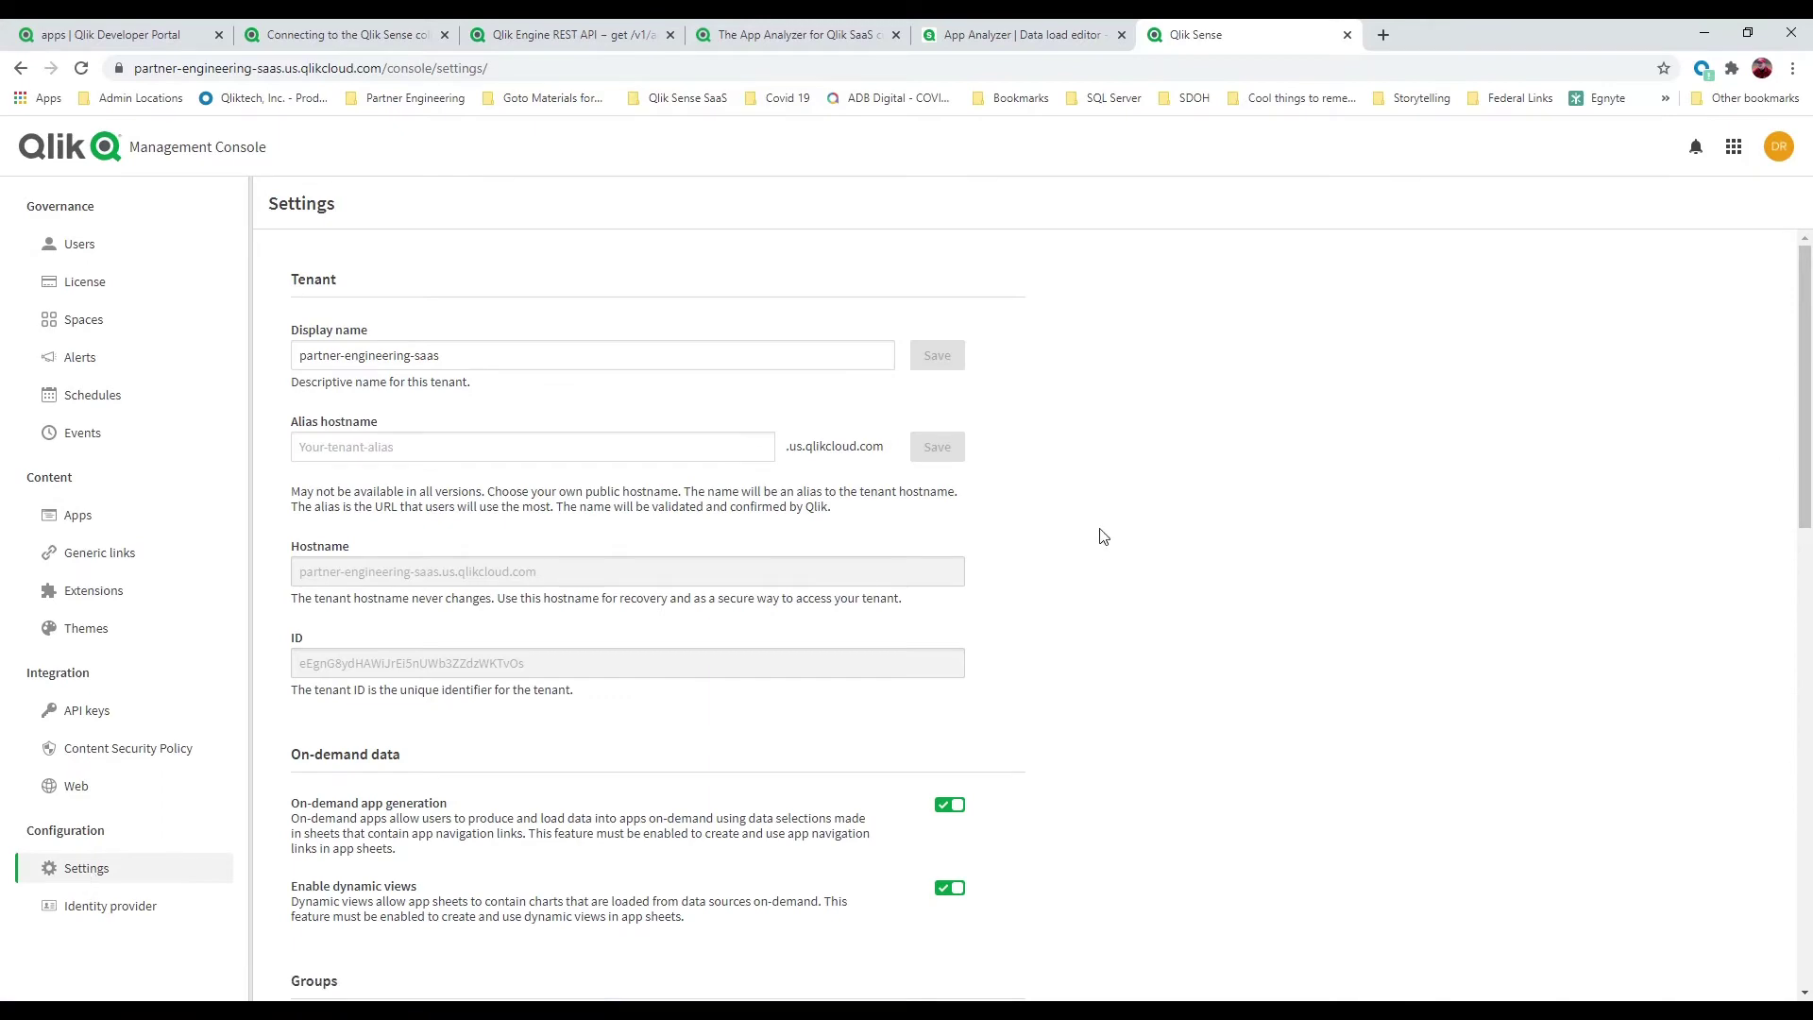
In the API keys settings, replace the 360-day maximum token expiration with 999 days.
scroll(1103, 537, "down", 9)
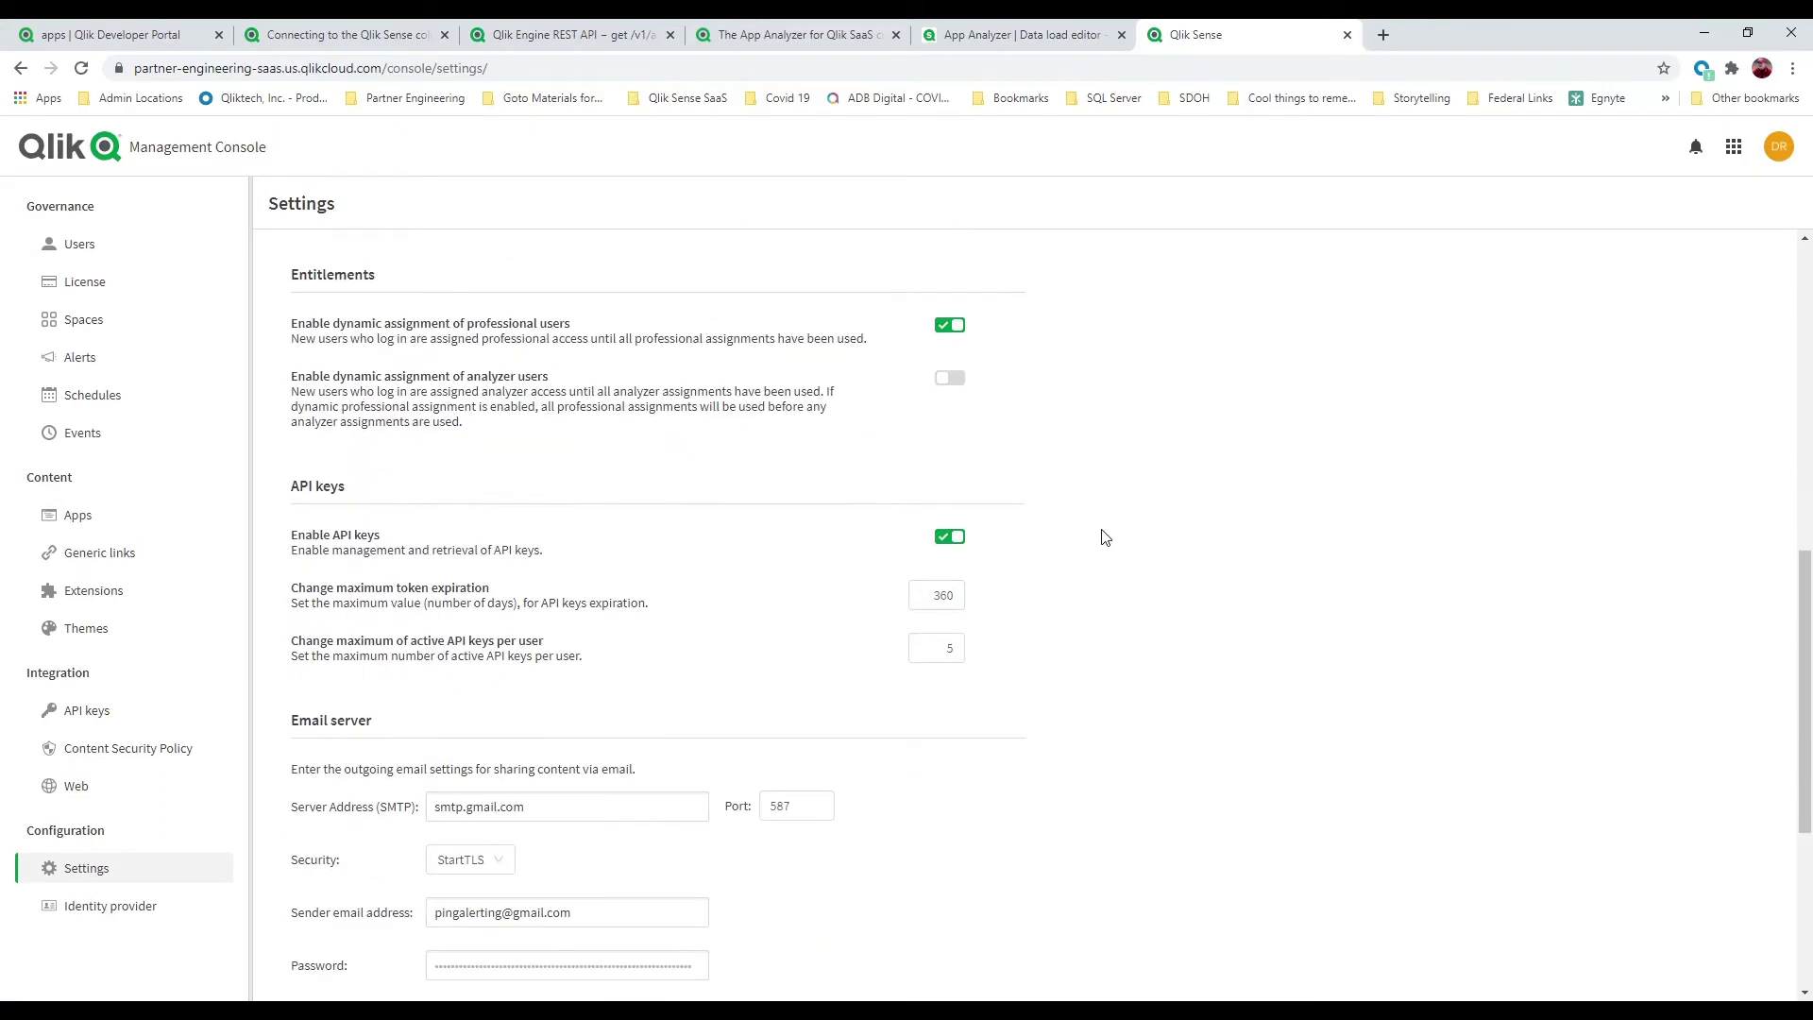
left_click_drag(930, 580, 987, 587)
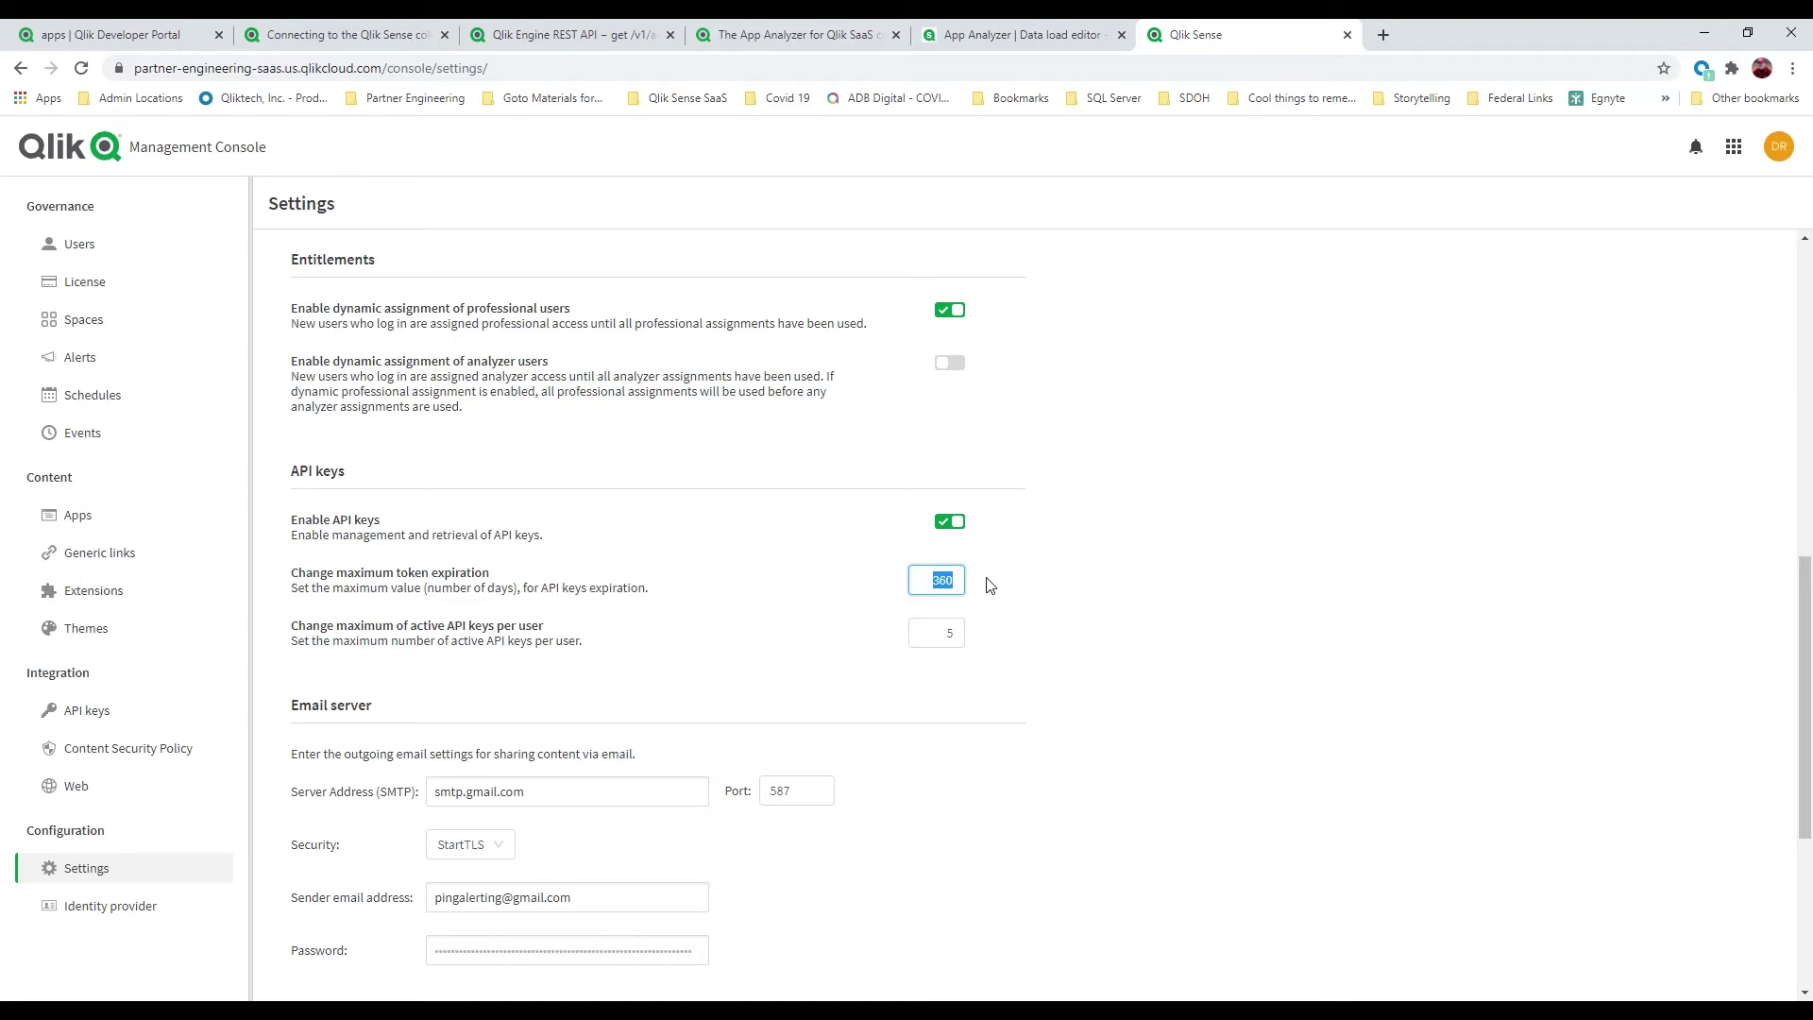
type("99")
left_click(1056, 567)
Bring up the API keys list and view the Analyzer Application key's description without changing it.
left_click(1777, 159)
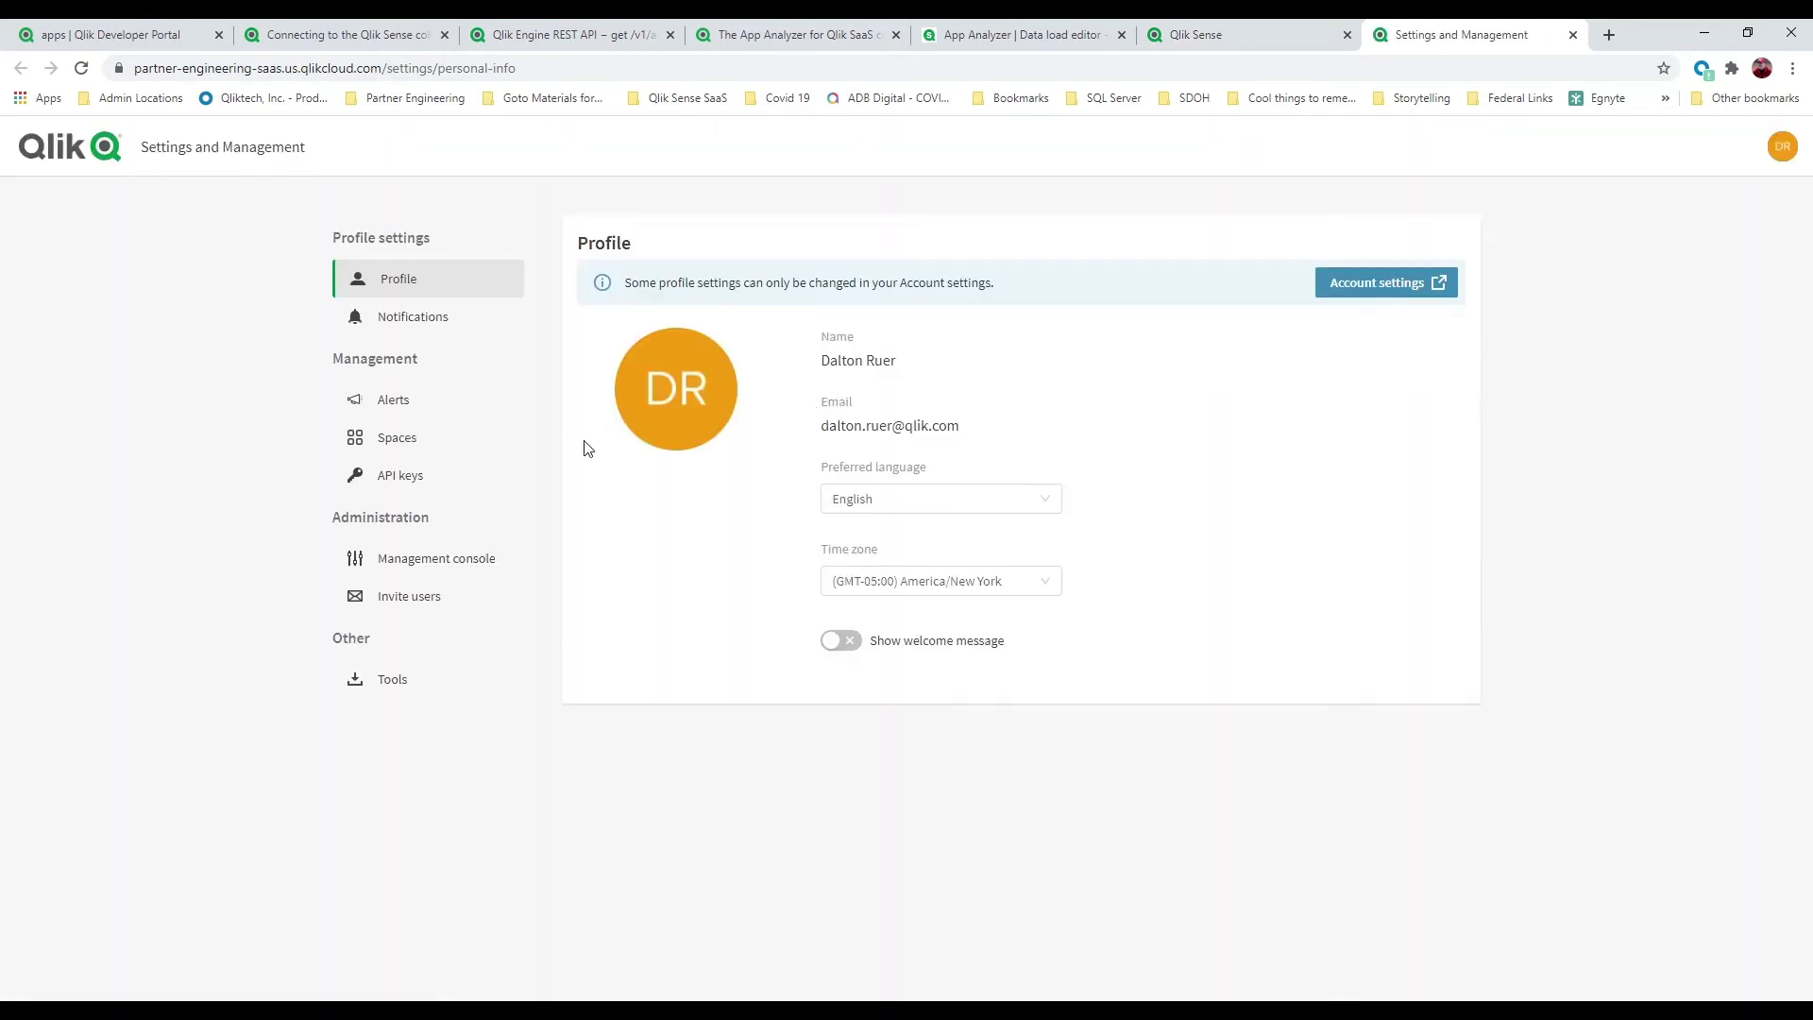
left_click(417, 490)
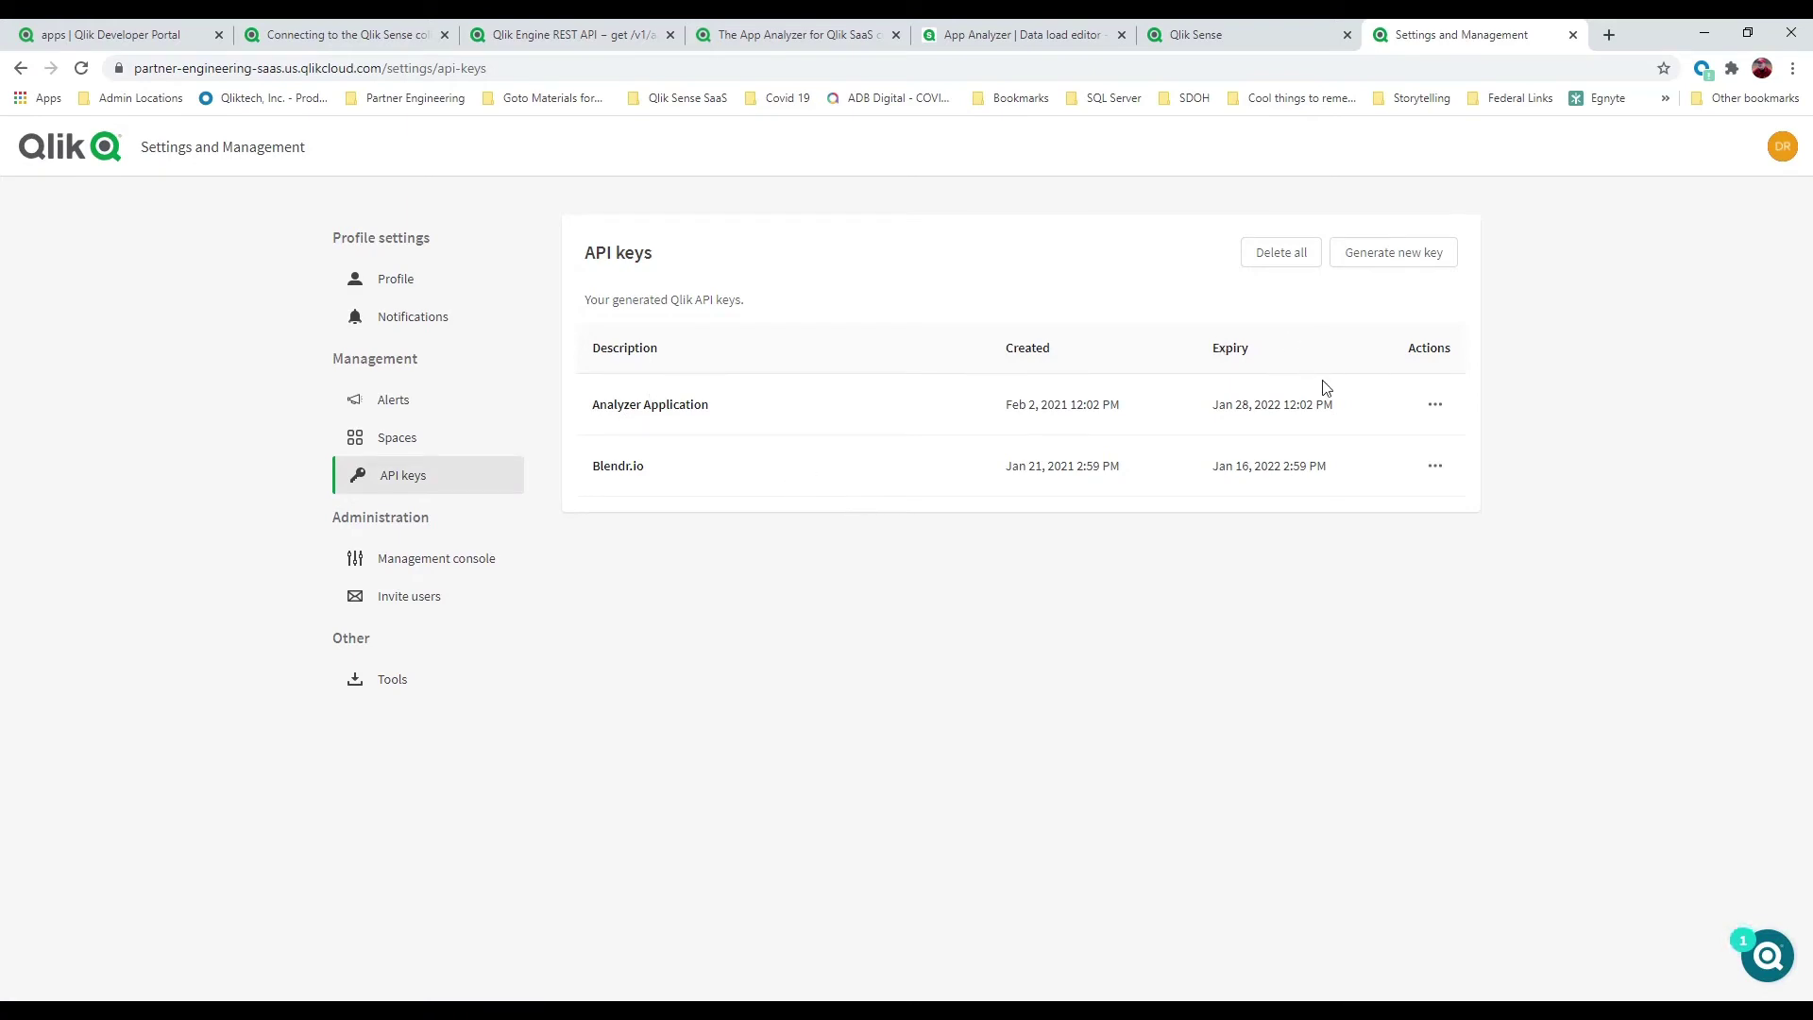
left_click(1435, 406)
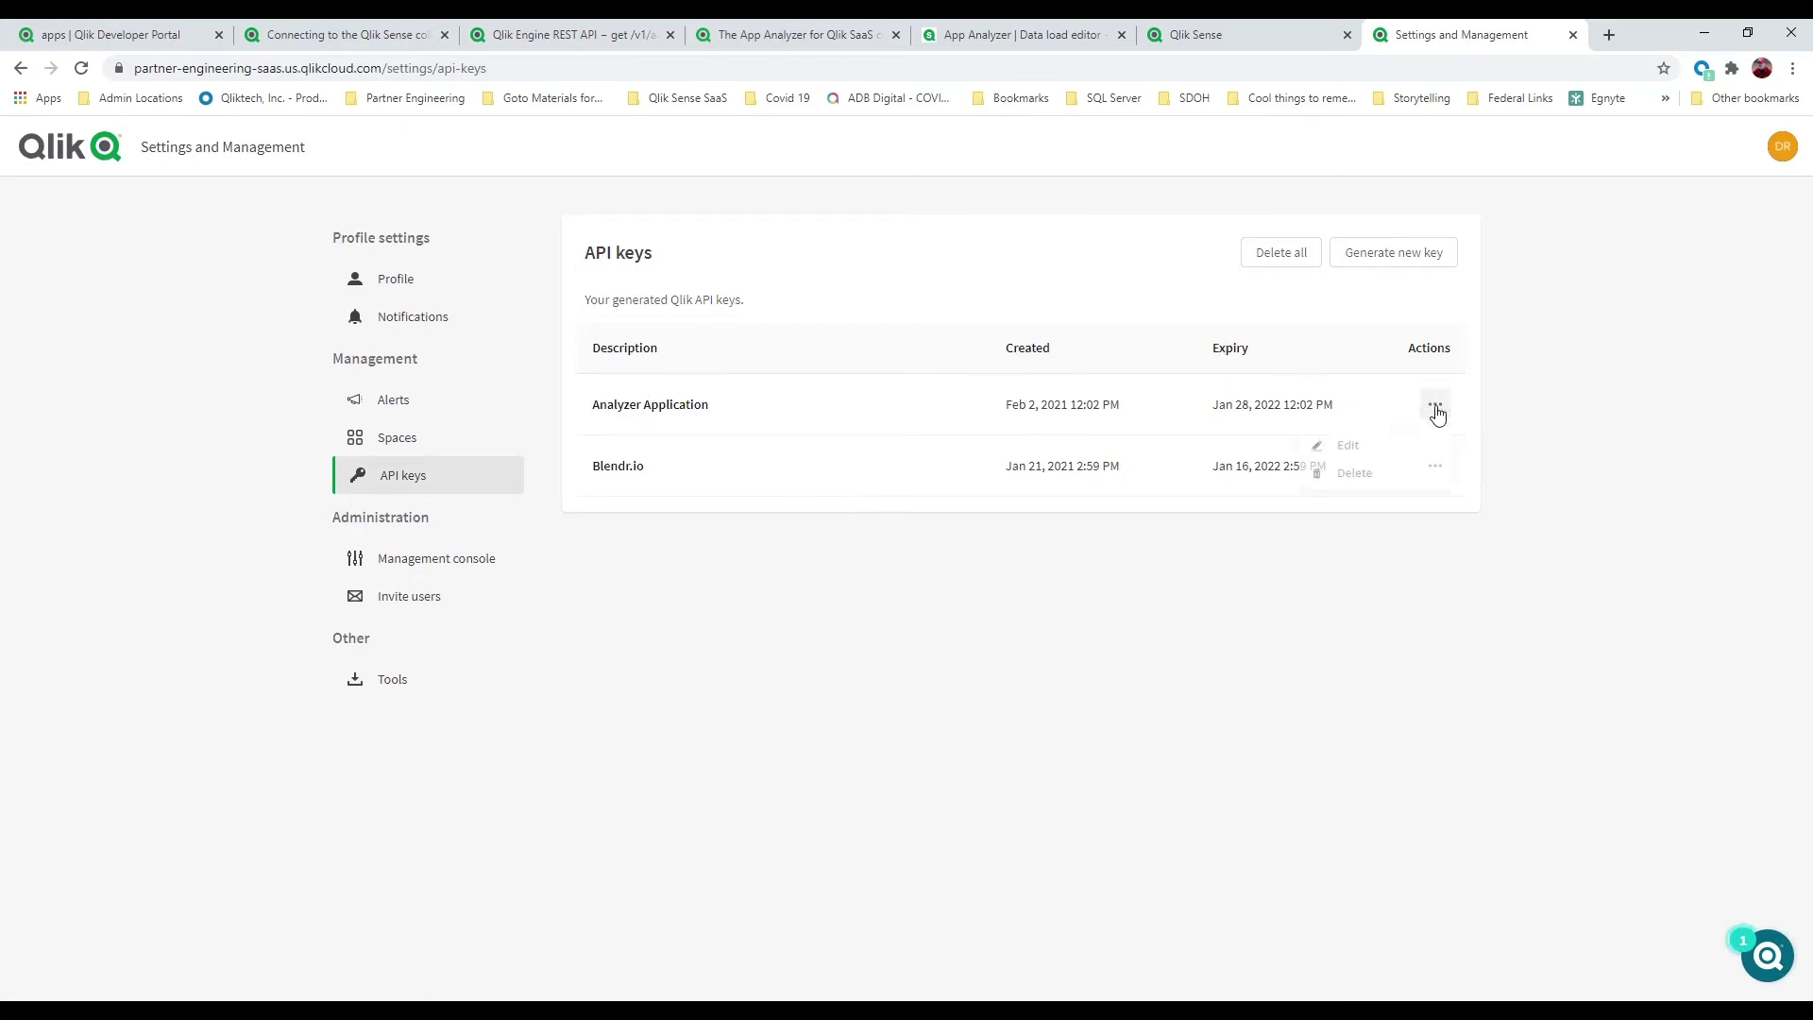
left_click(1349, 448)
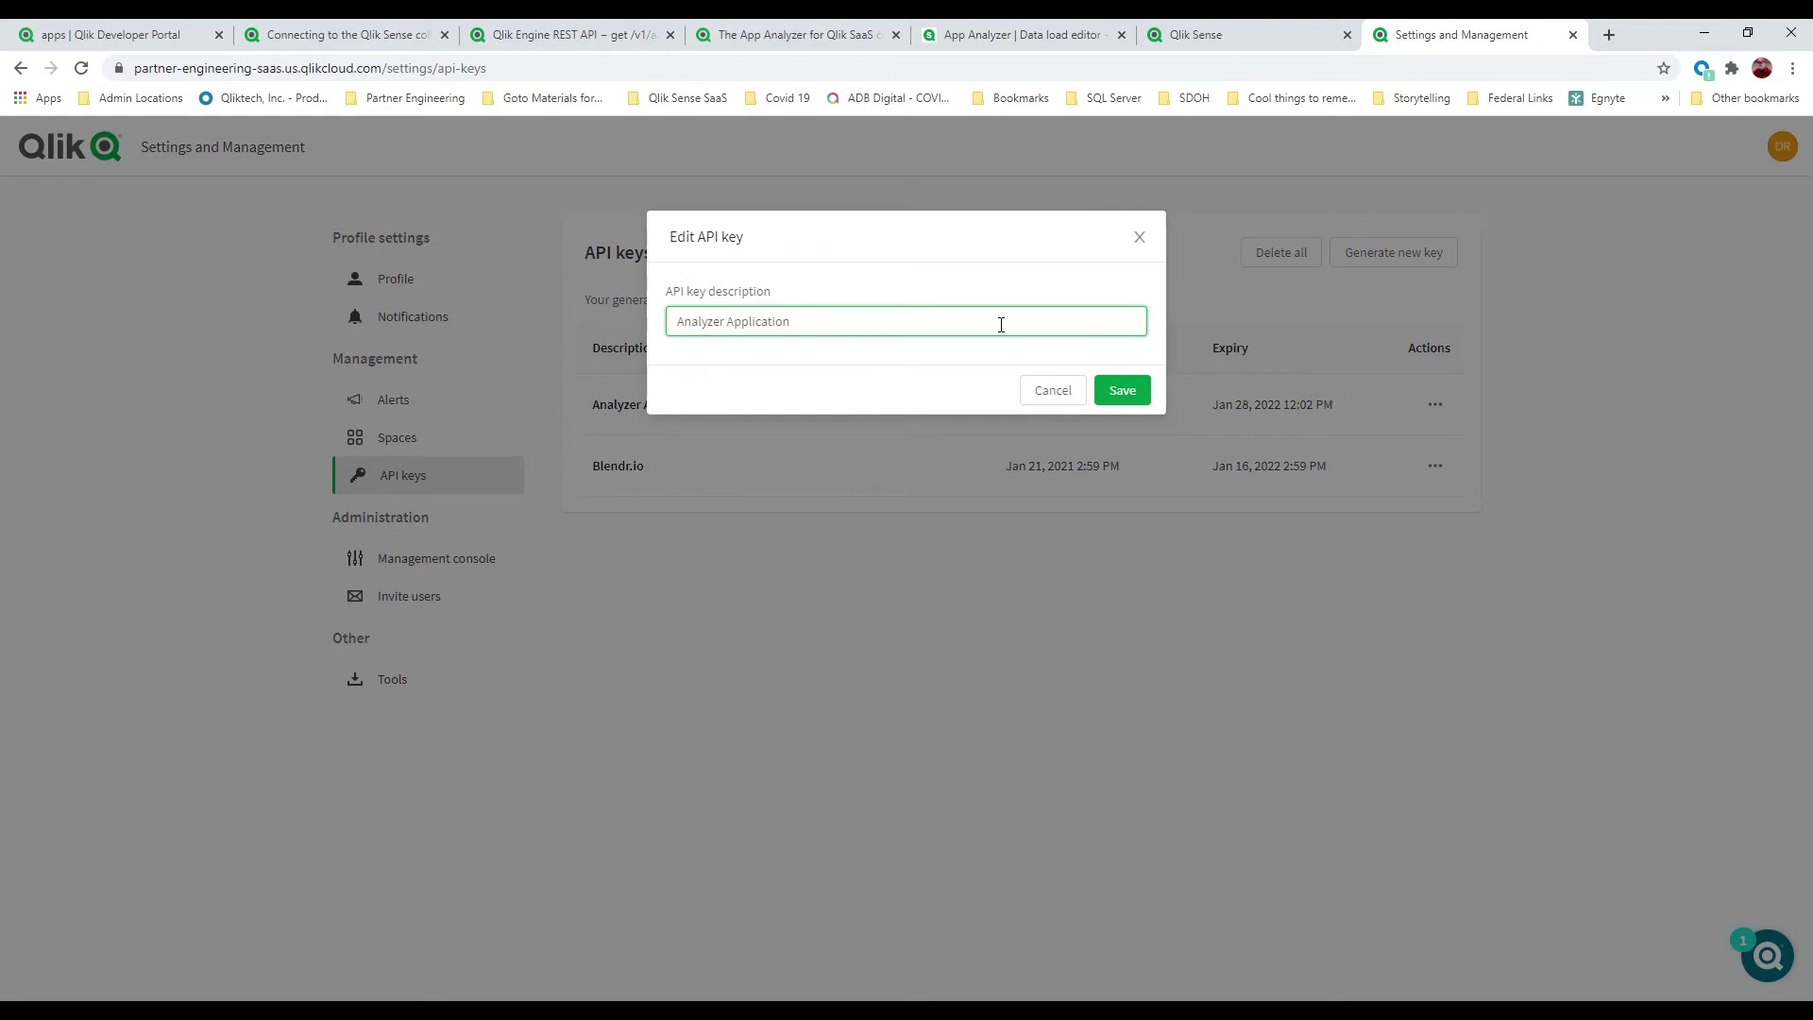
left_click(1053, 390)
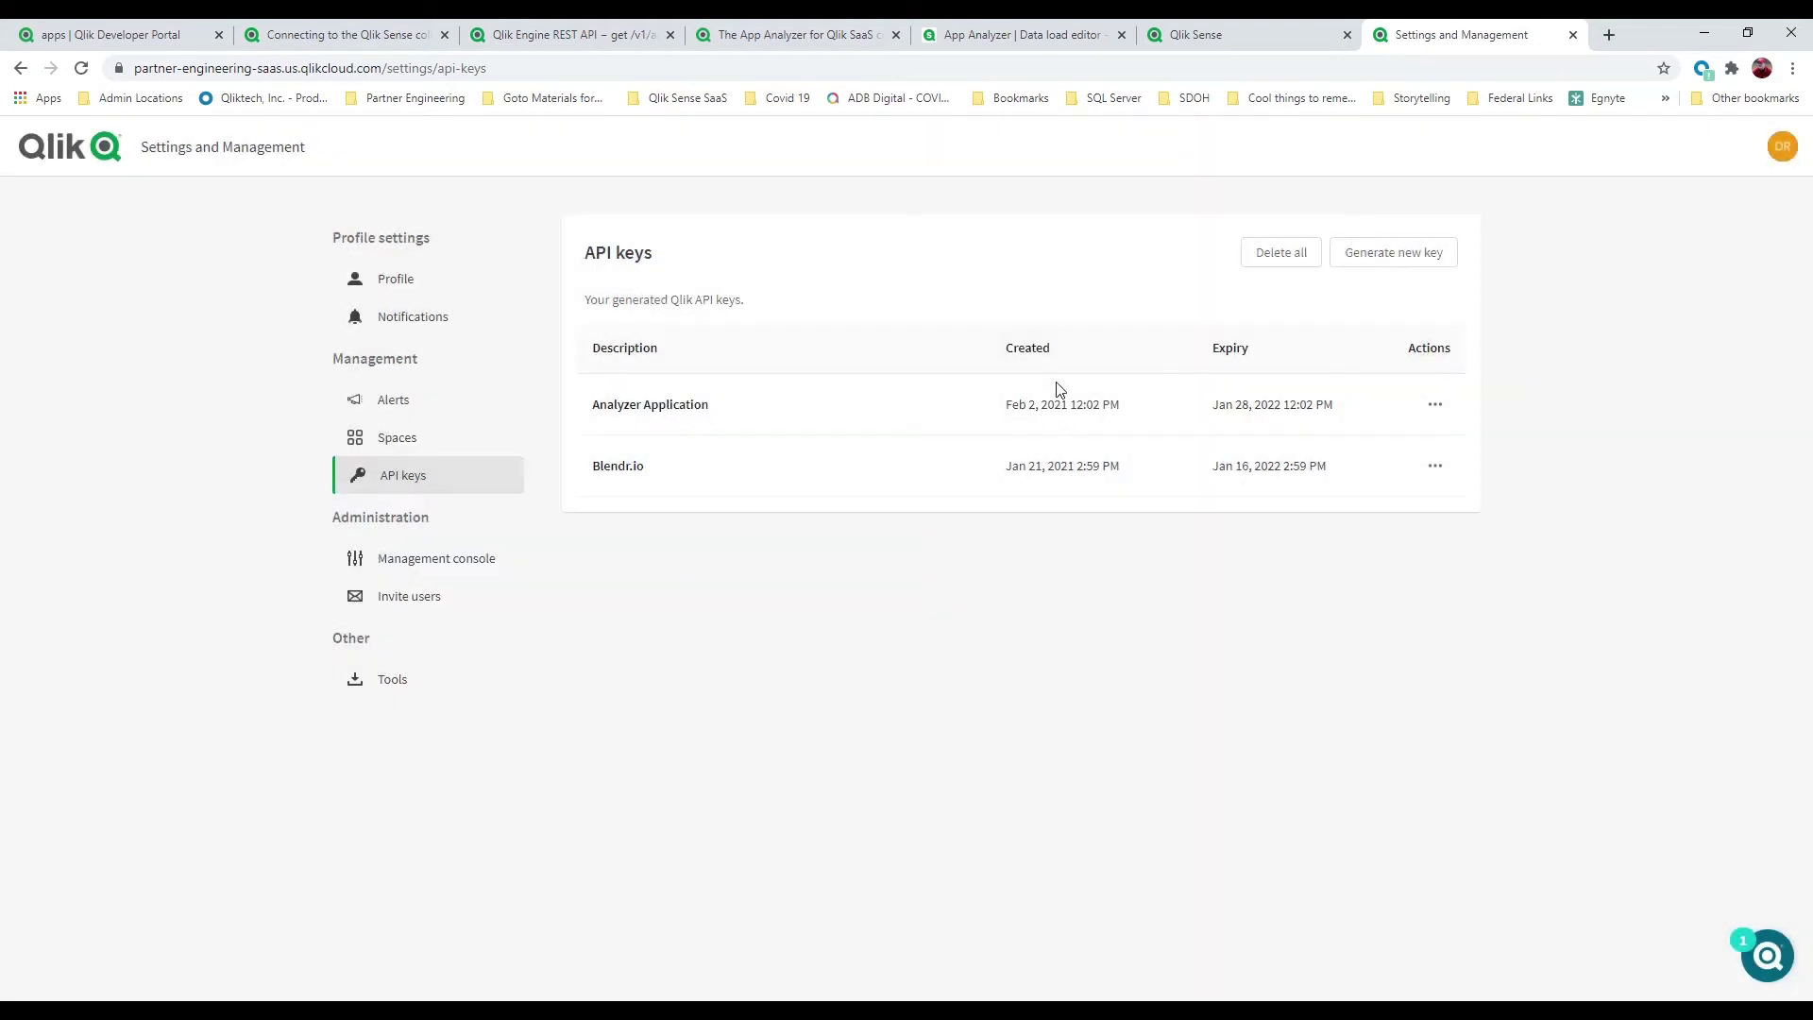
Generate a new API key described as 'demo' and copy its value.
left_click(1394, 253)
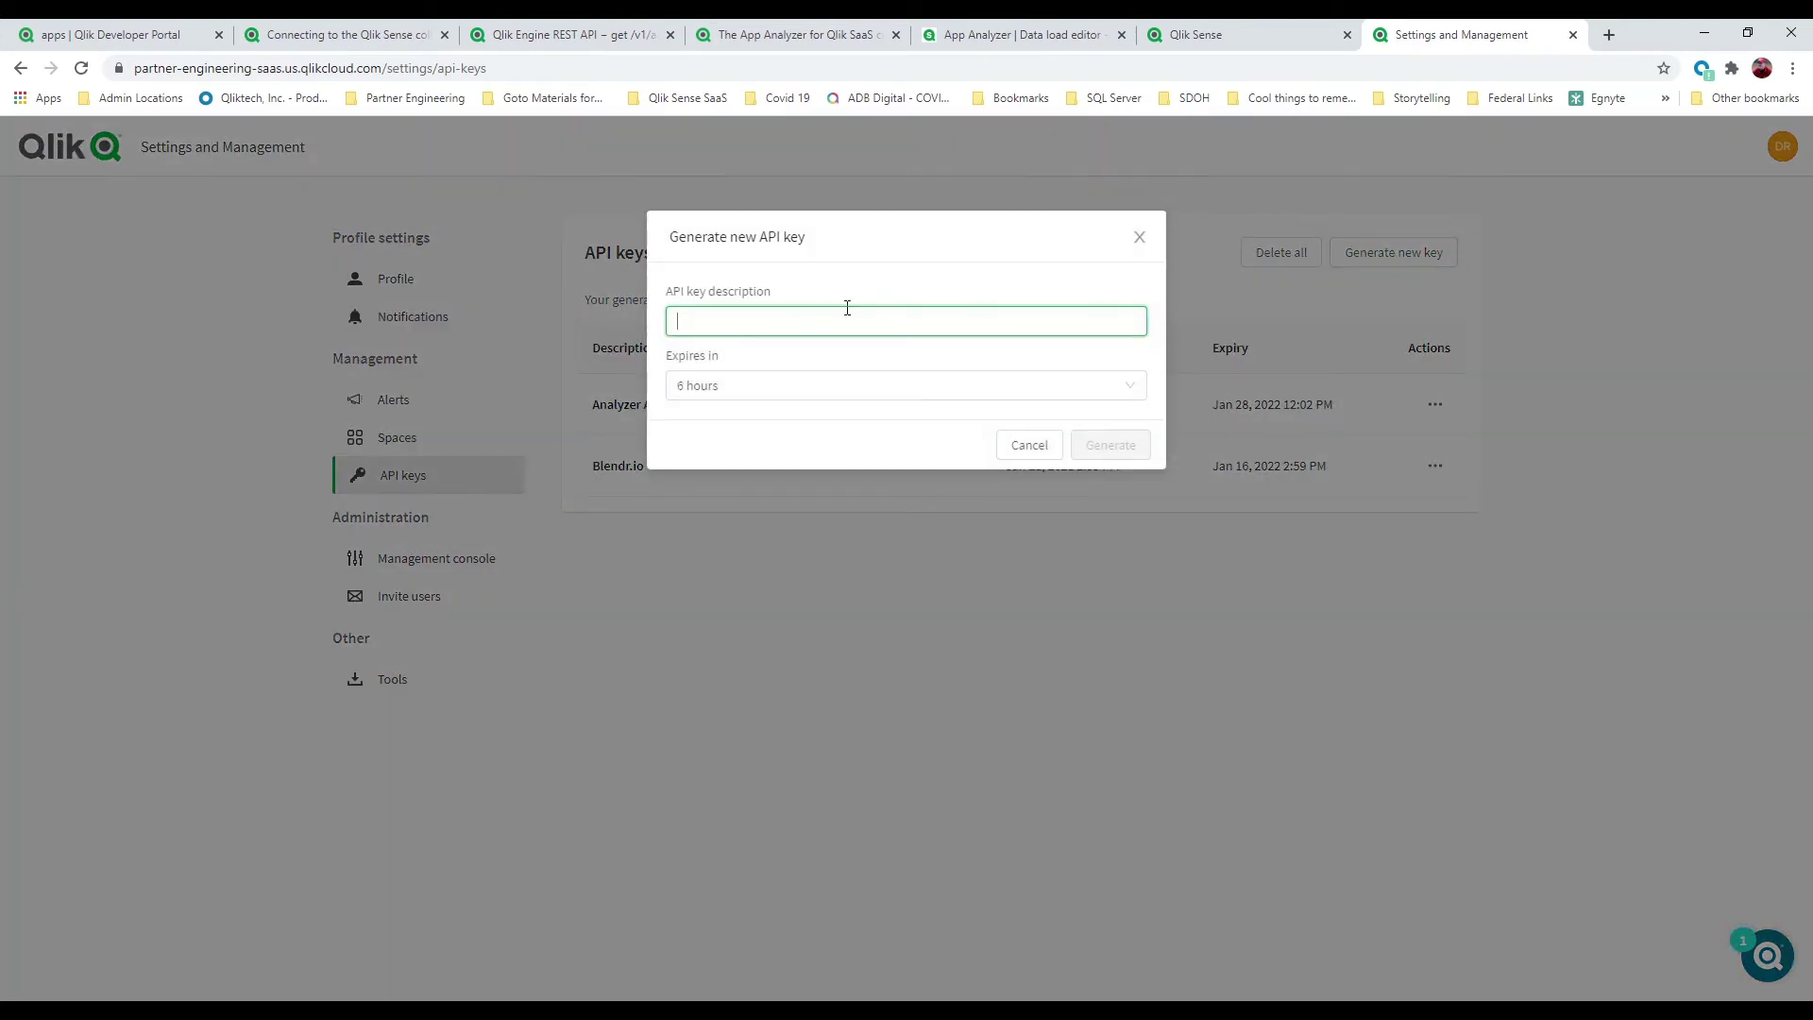
type("demo")
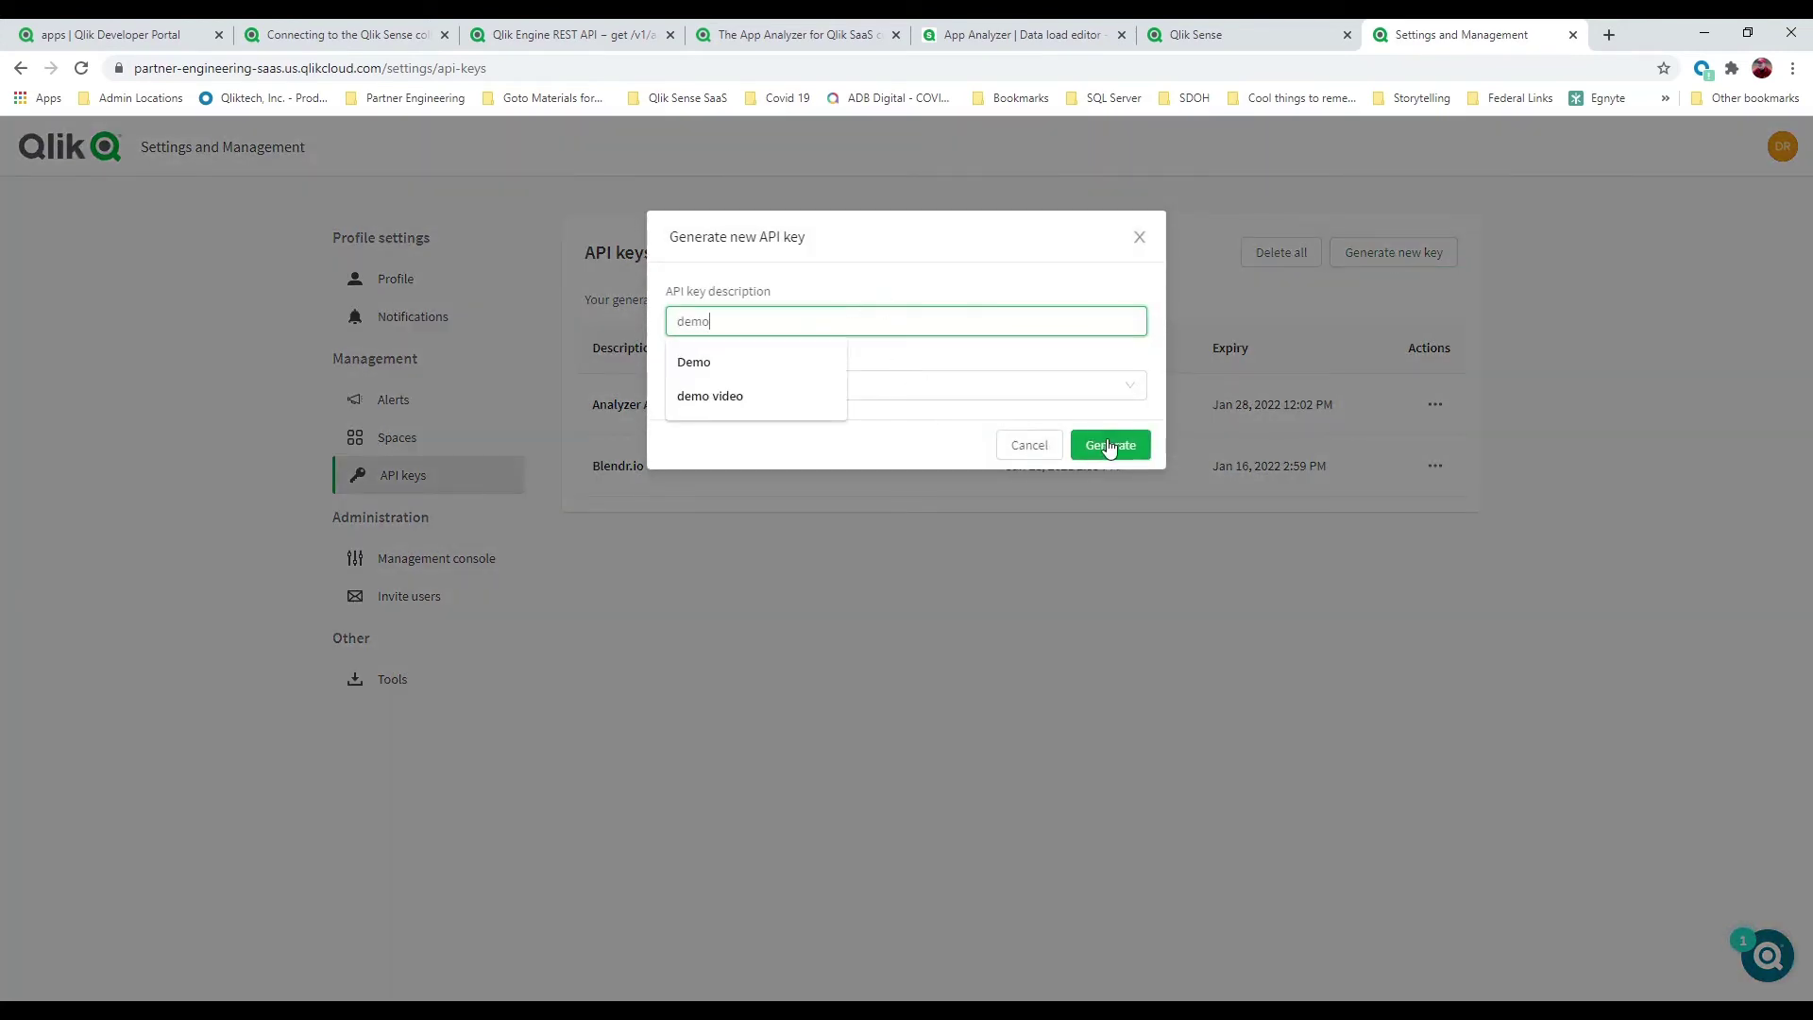
left_click(1109, 446)
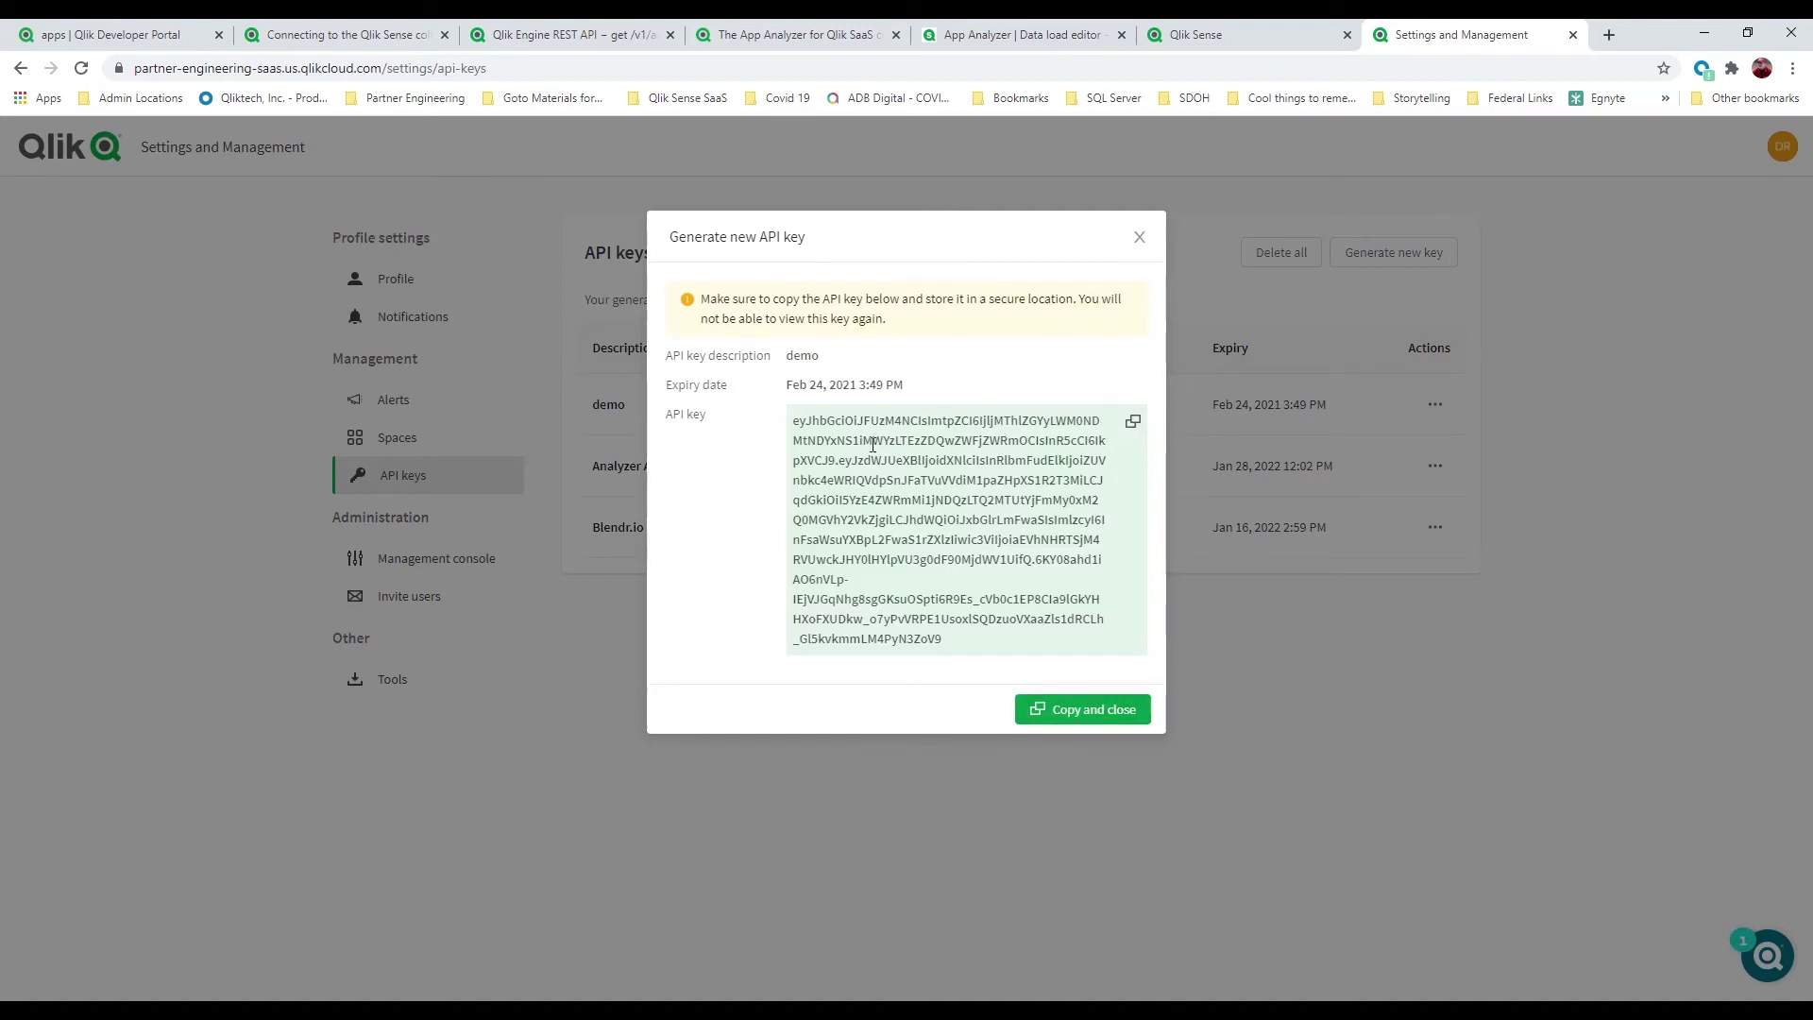
left_click(1133, 422)
left_click(1197, 34)
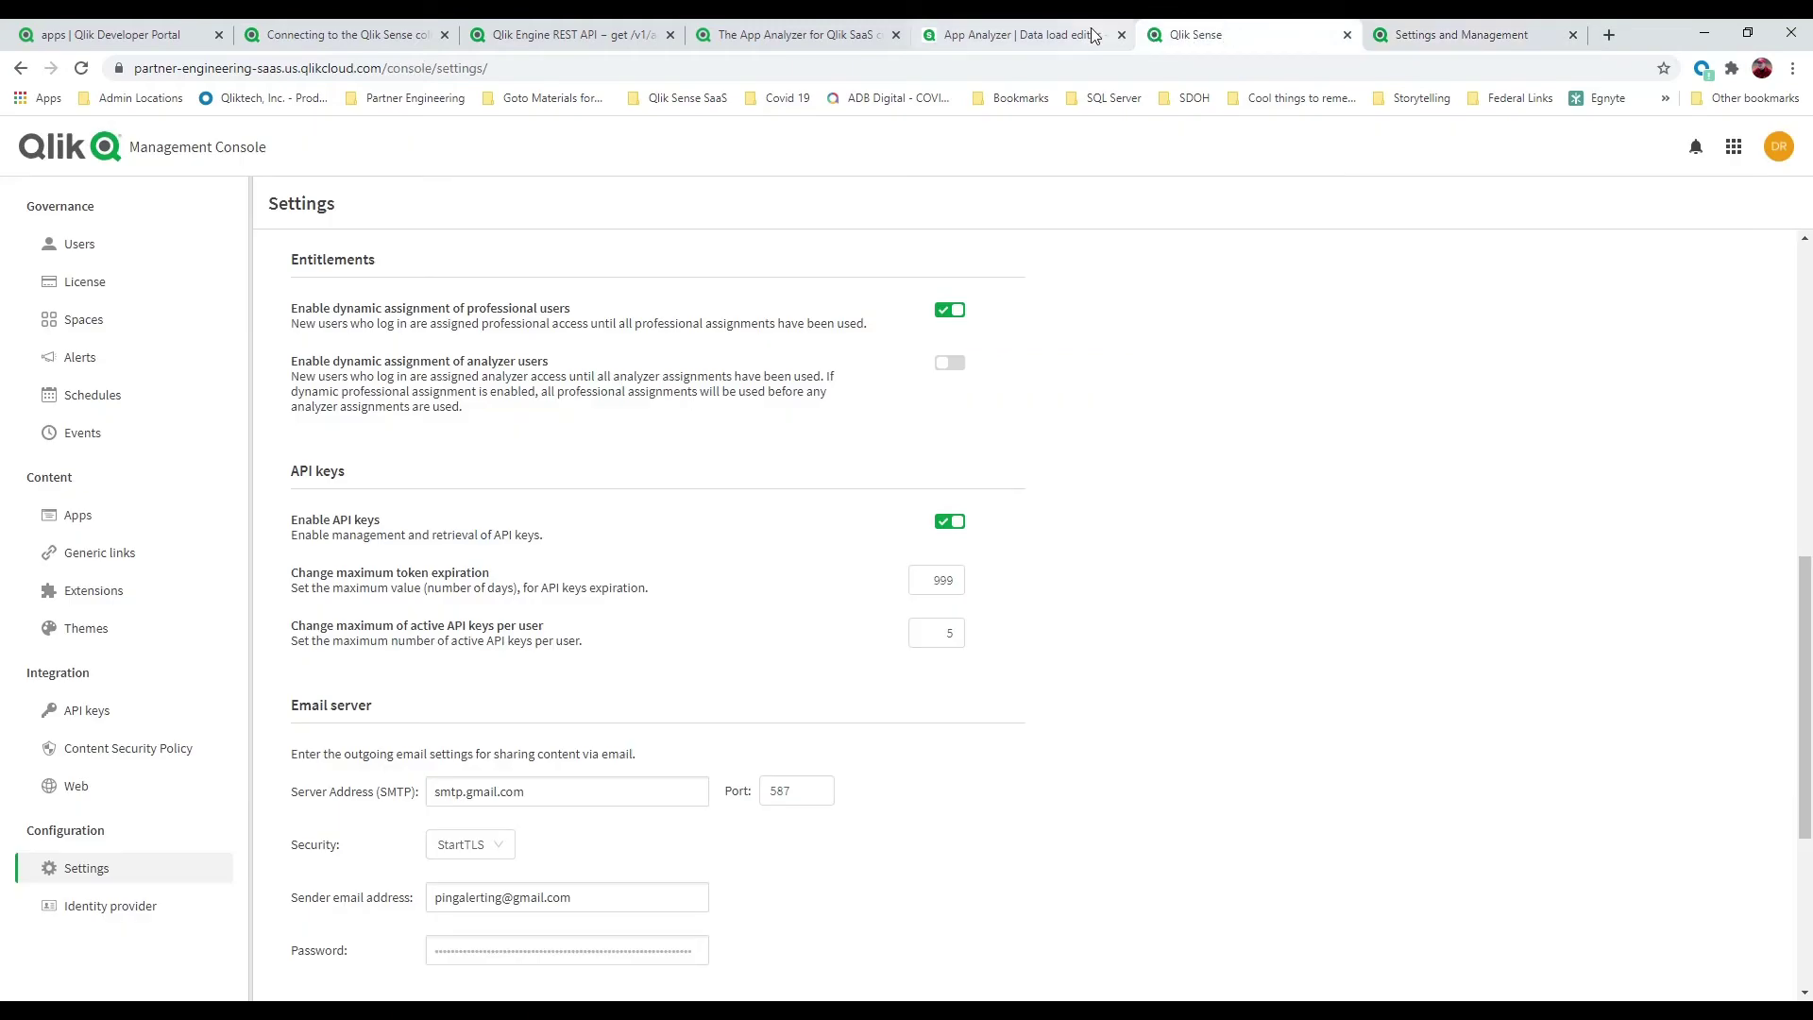
Test the REST for App Analyzer connection carrying the new Bearer key, then save it.
left_click(1057, 34)
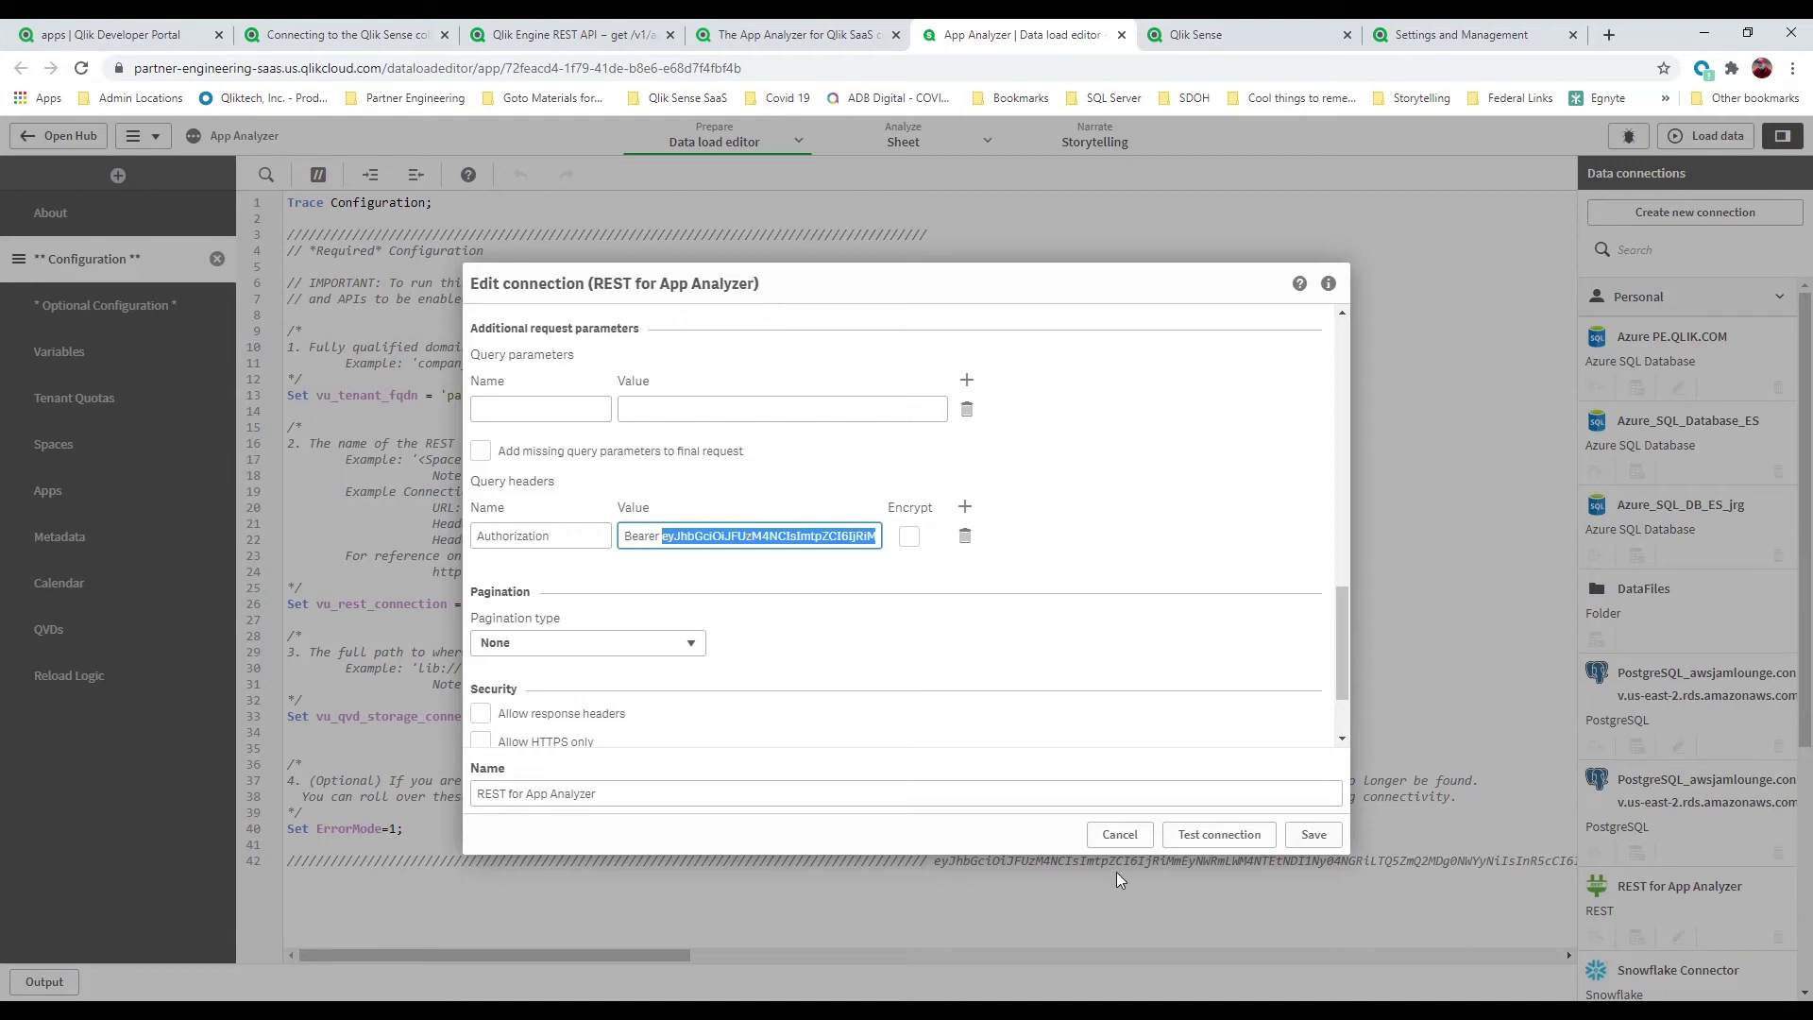
left_click(1209, 847)
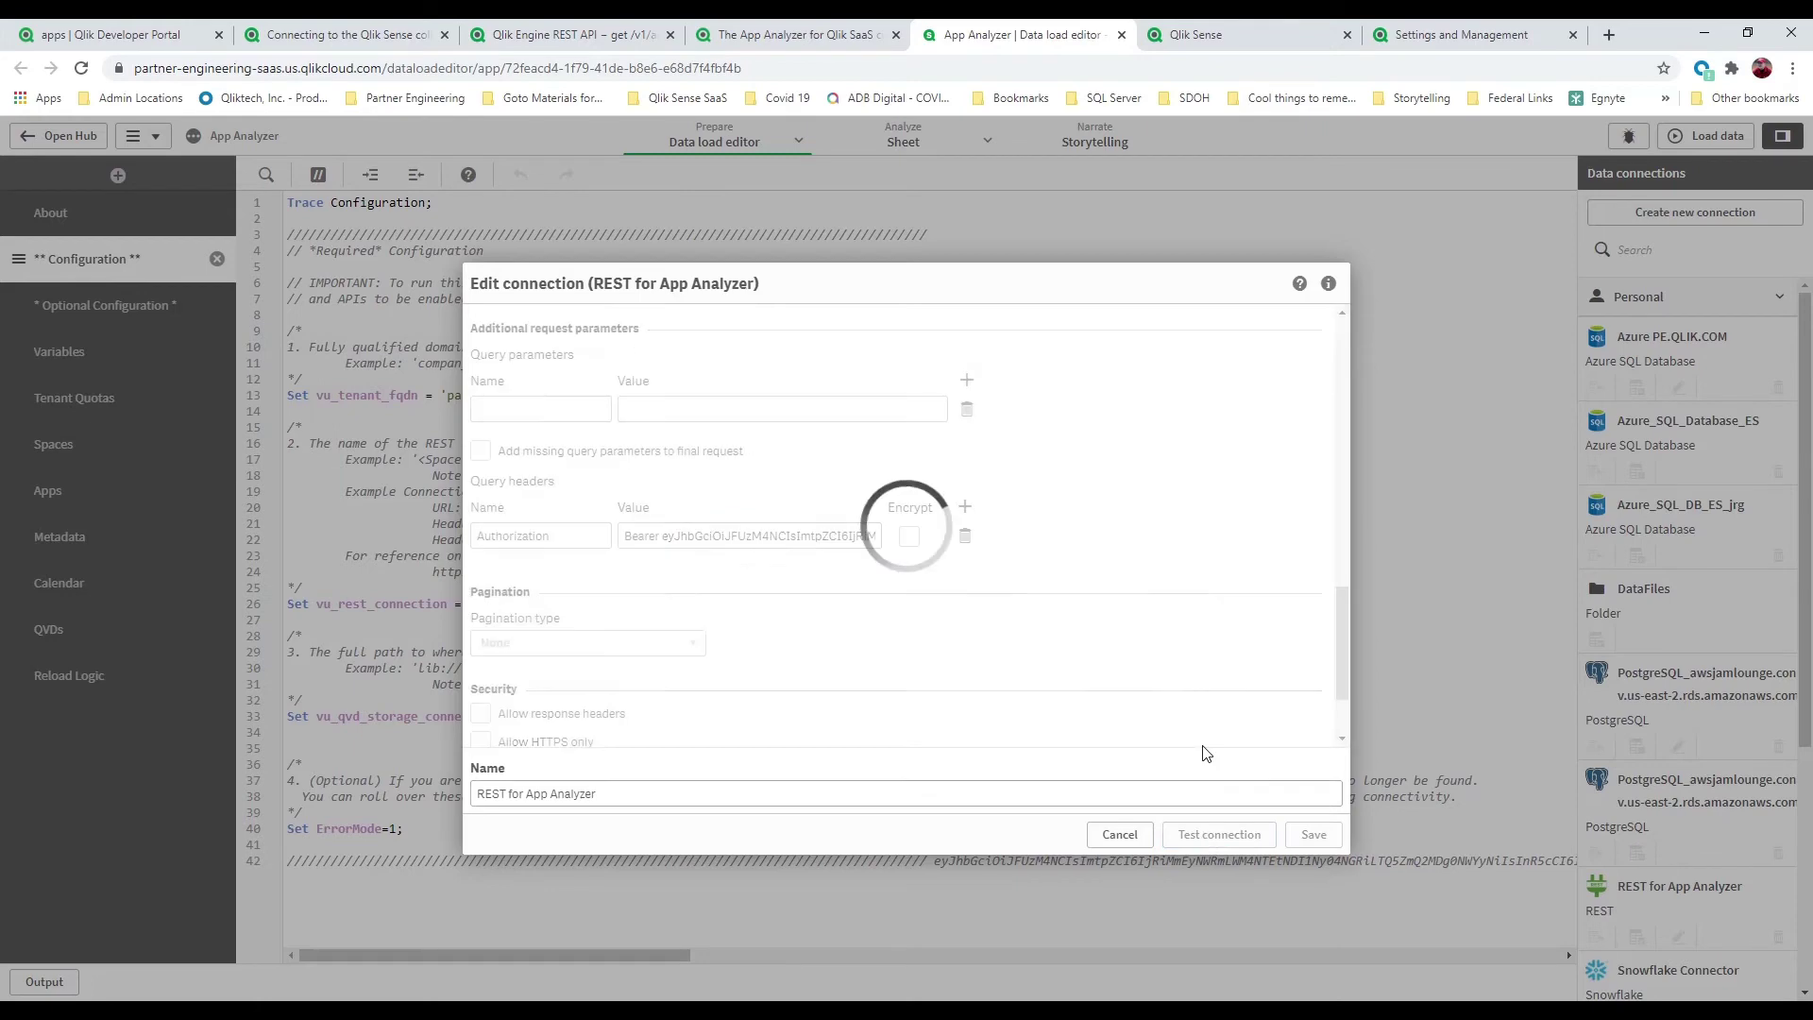
left_click(1077, 586)
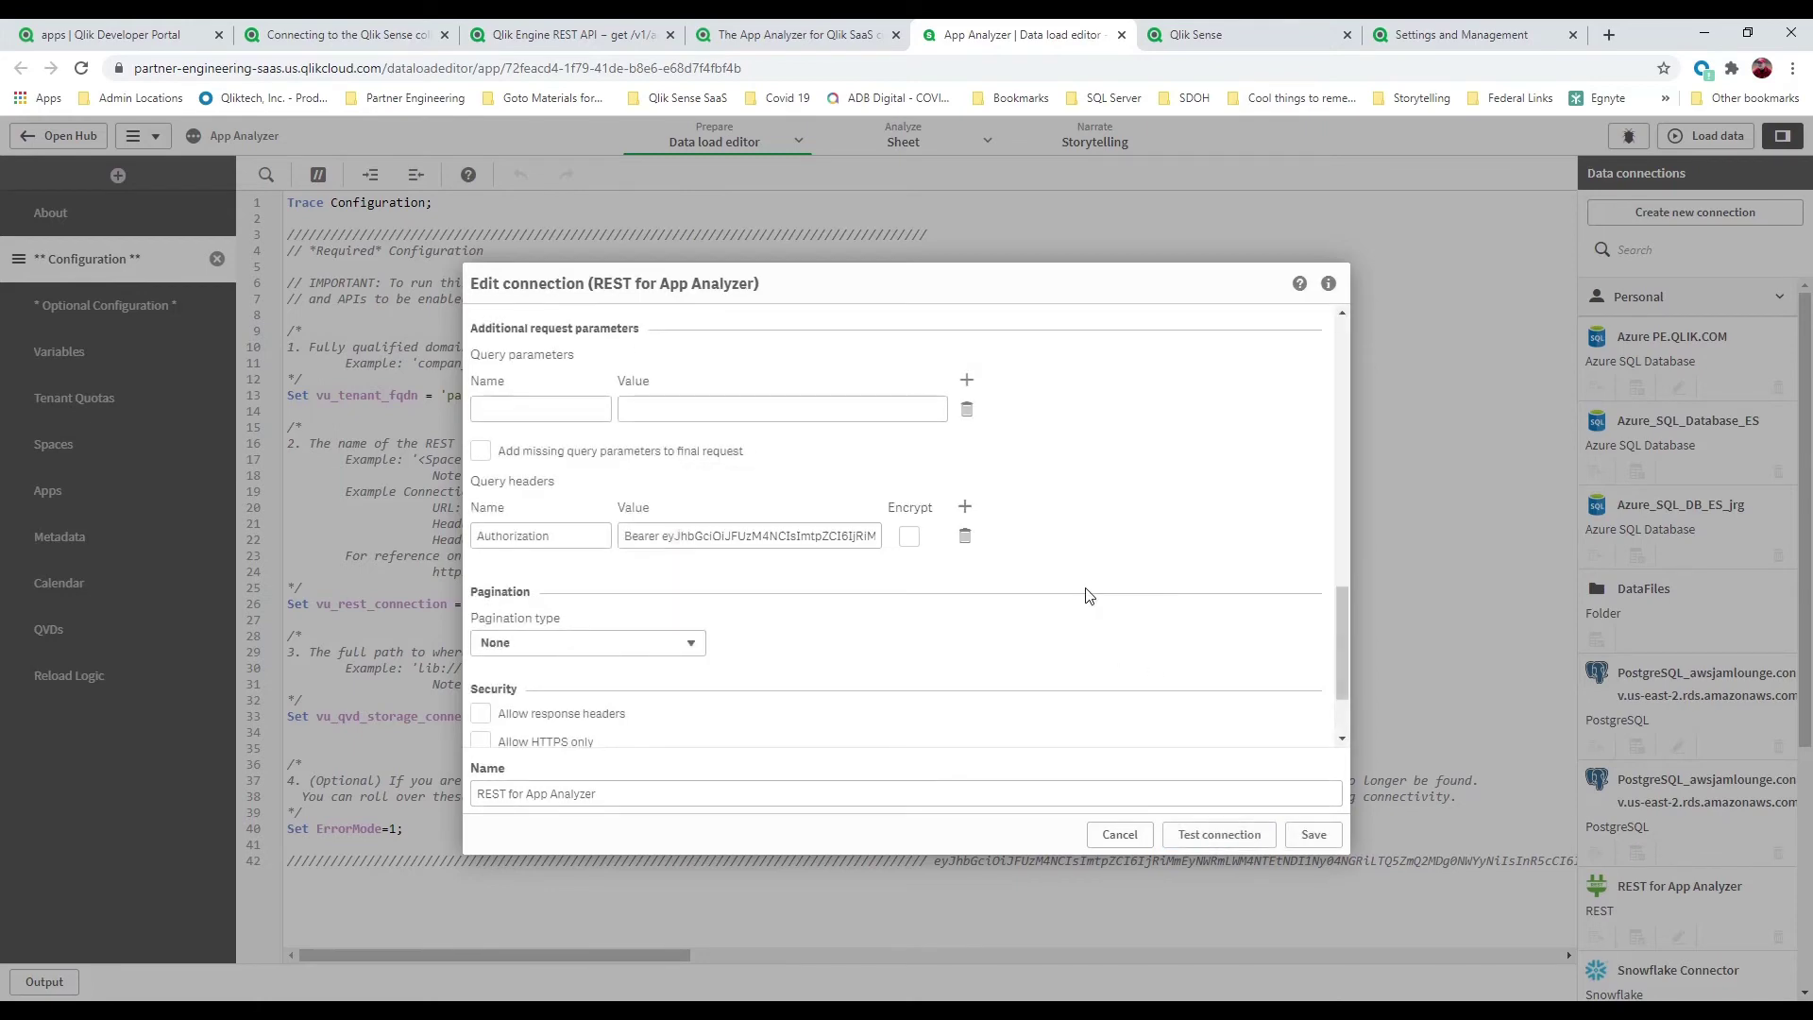
left_click(1314, 834)
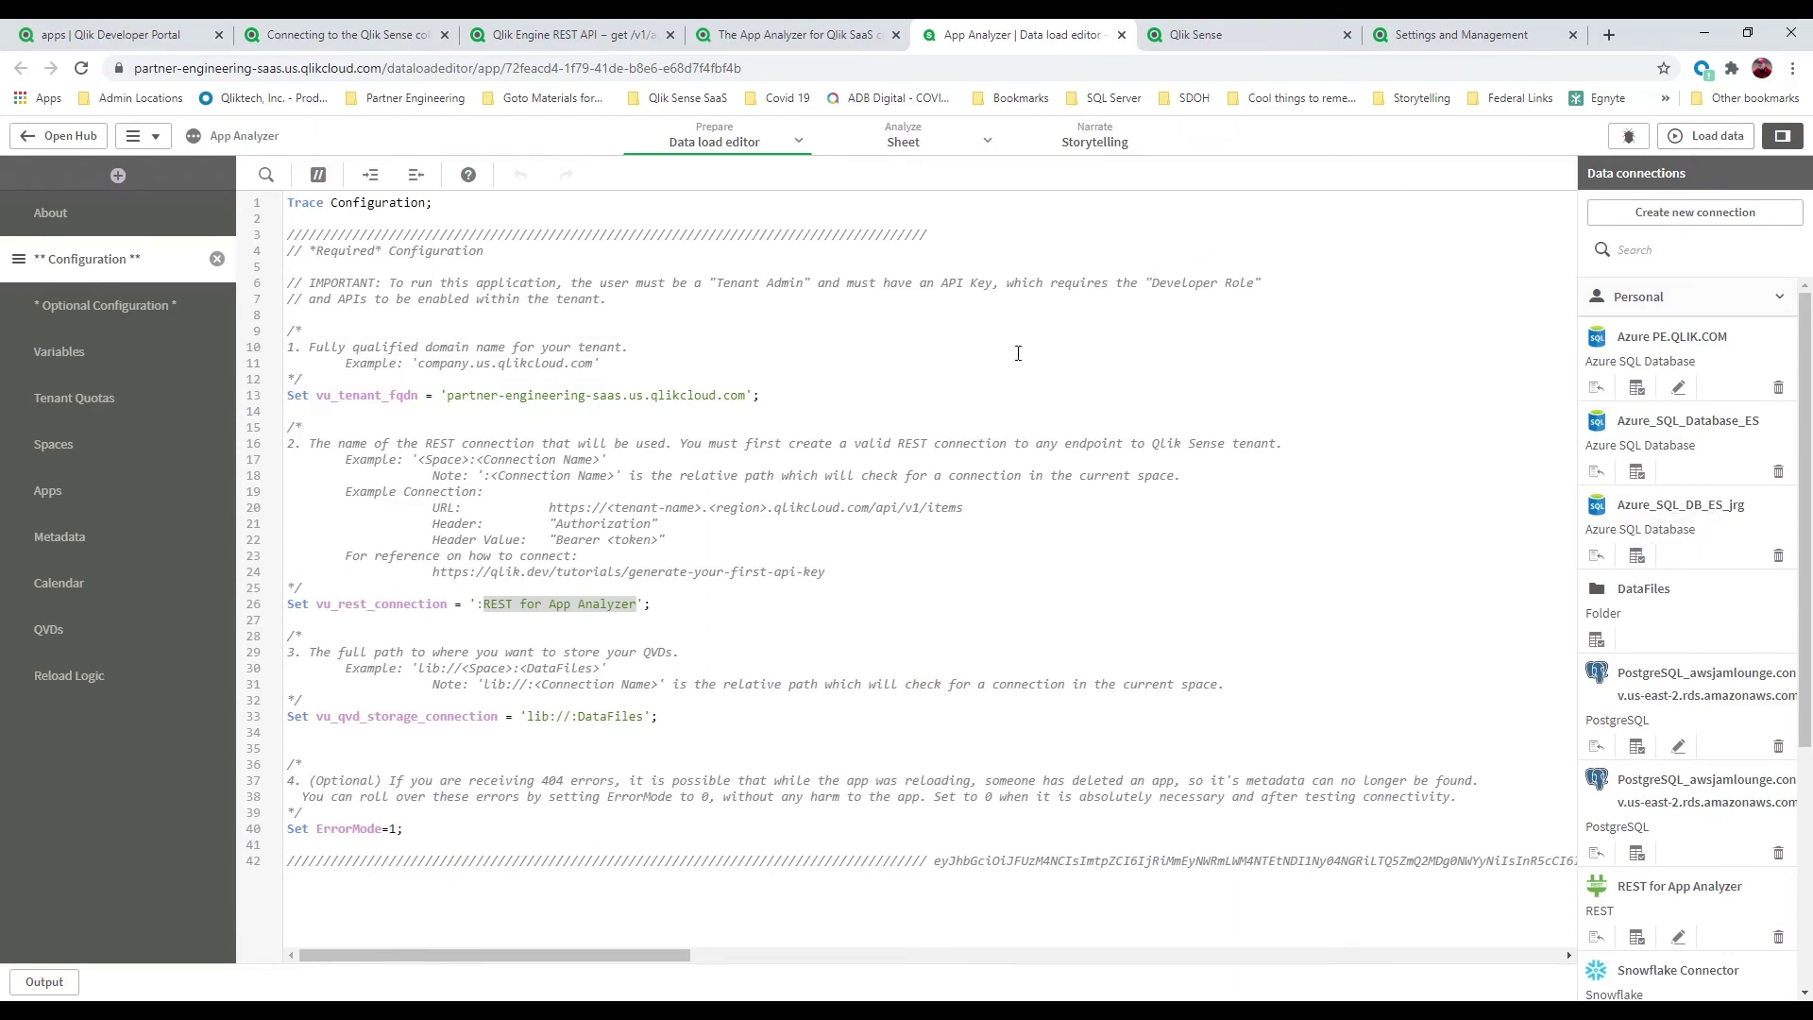
Reload App Analyzer data, which fetches 28 apps in 13 seconds, then close the progress.
left_click(1721, 136)
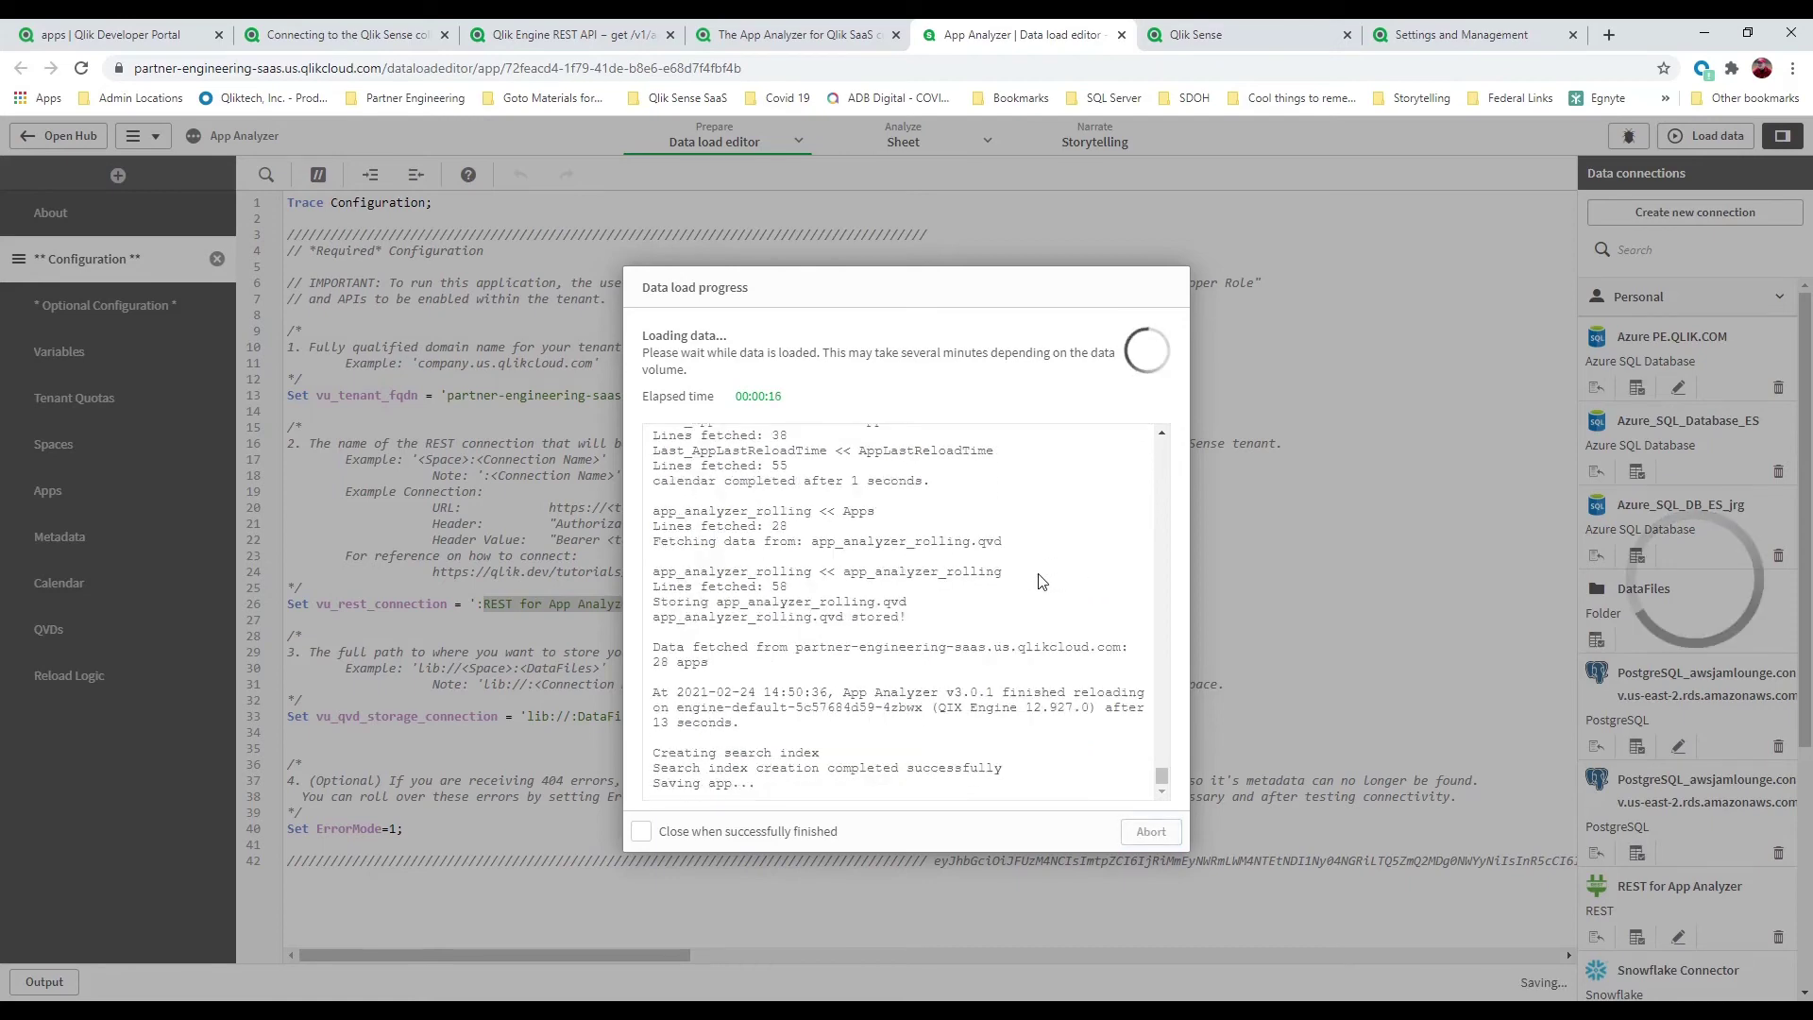
left_click(1152, 832)
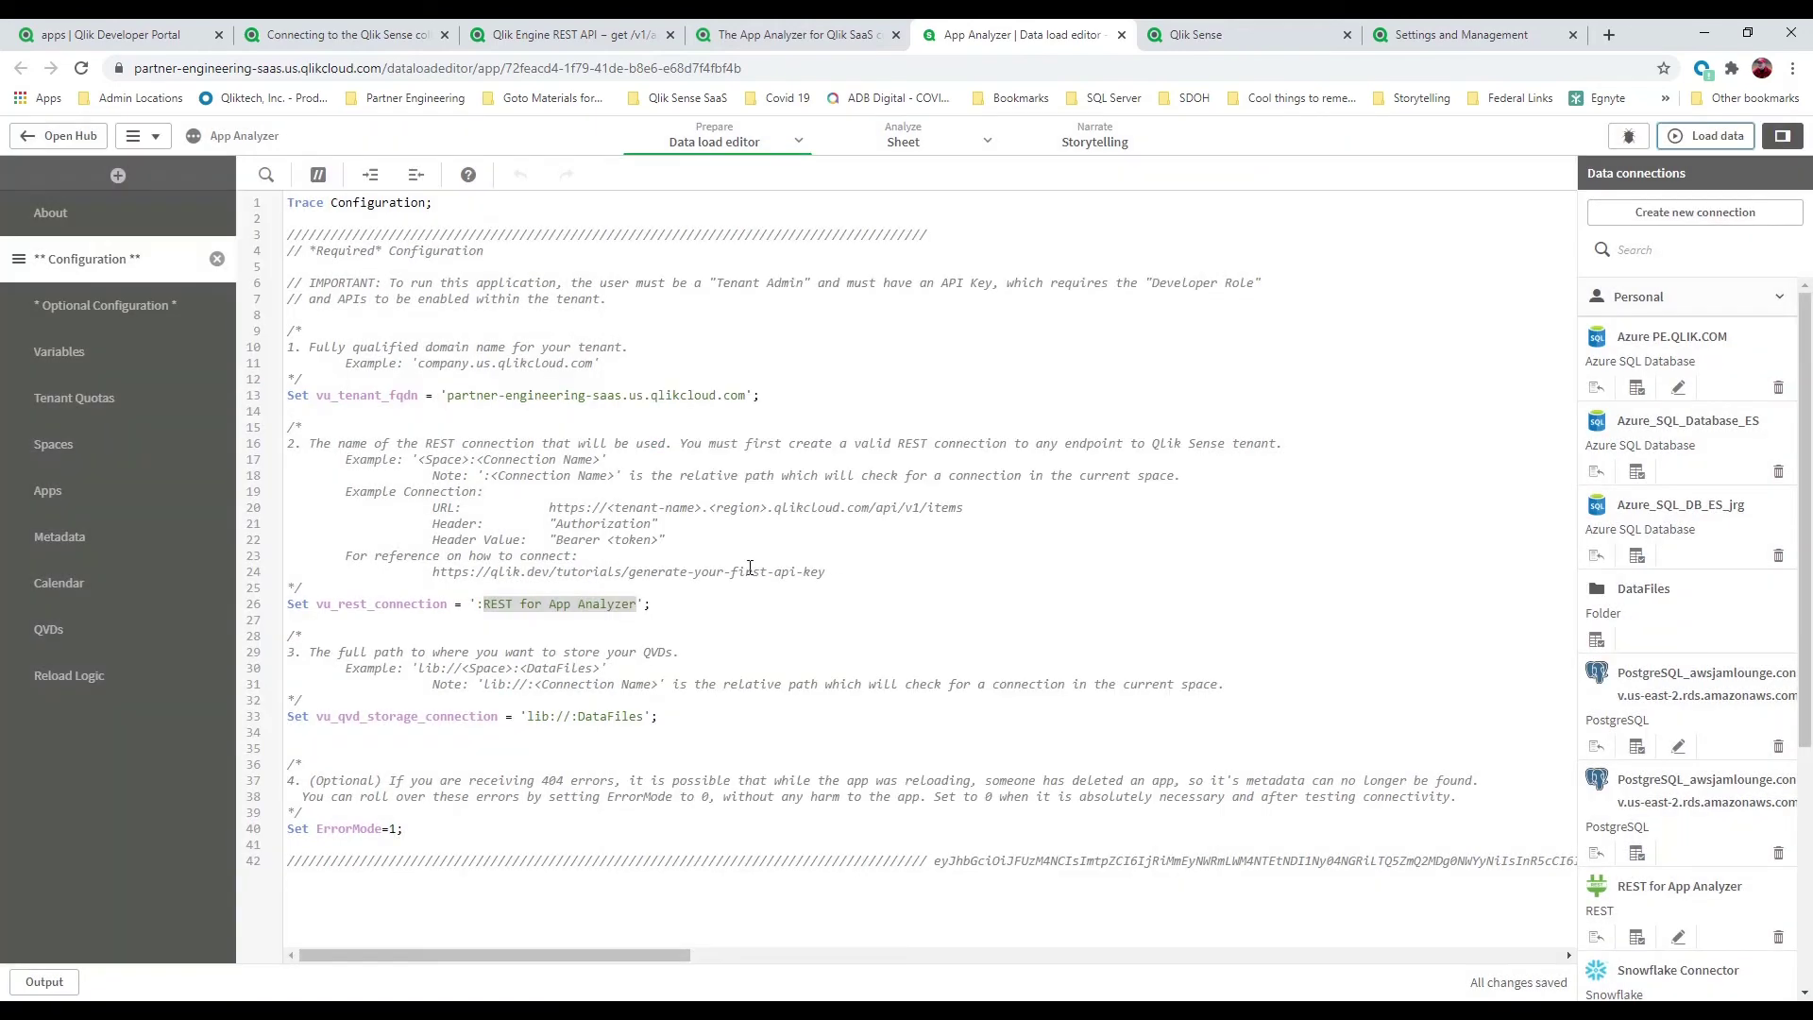
Highlight the tenant domain, api part and quotas endpoint path of the Tenant Quotas URL.
left_click(90, 400)
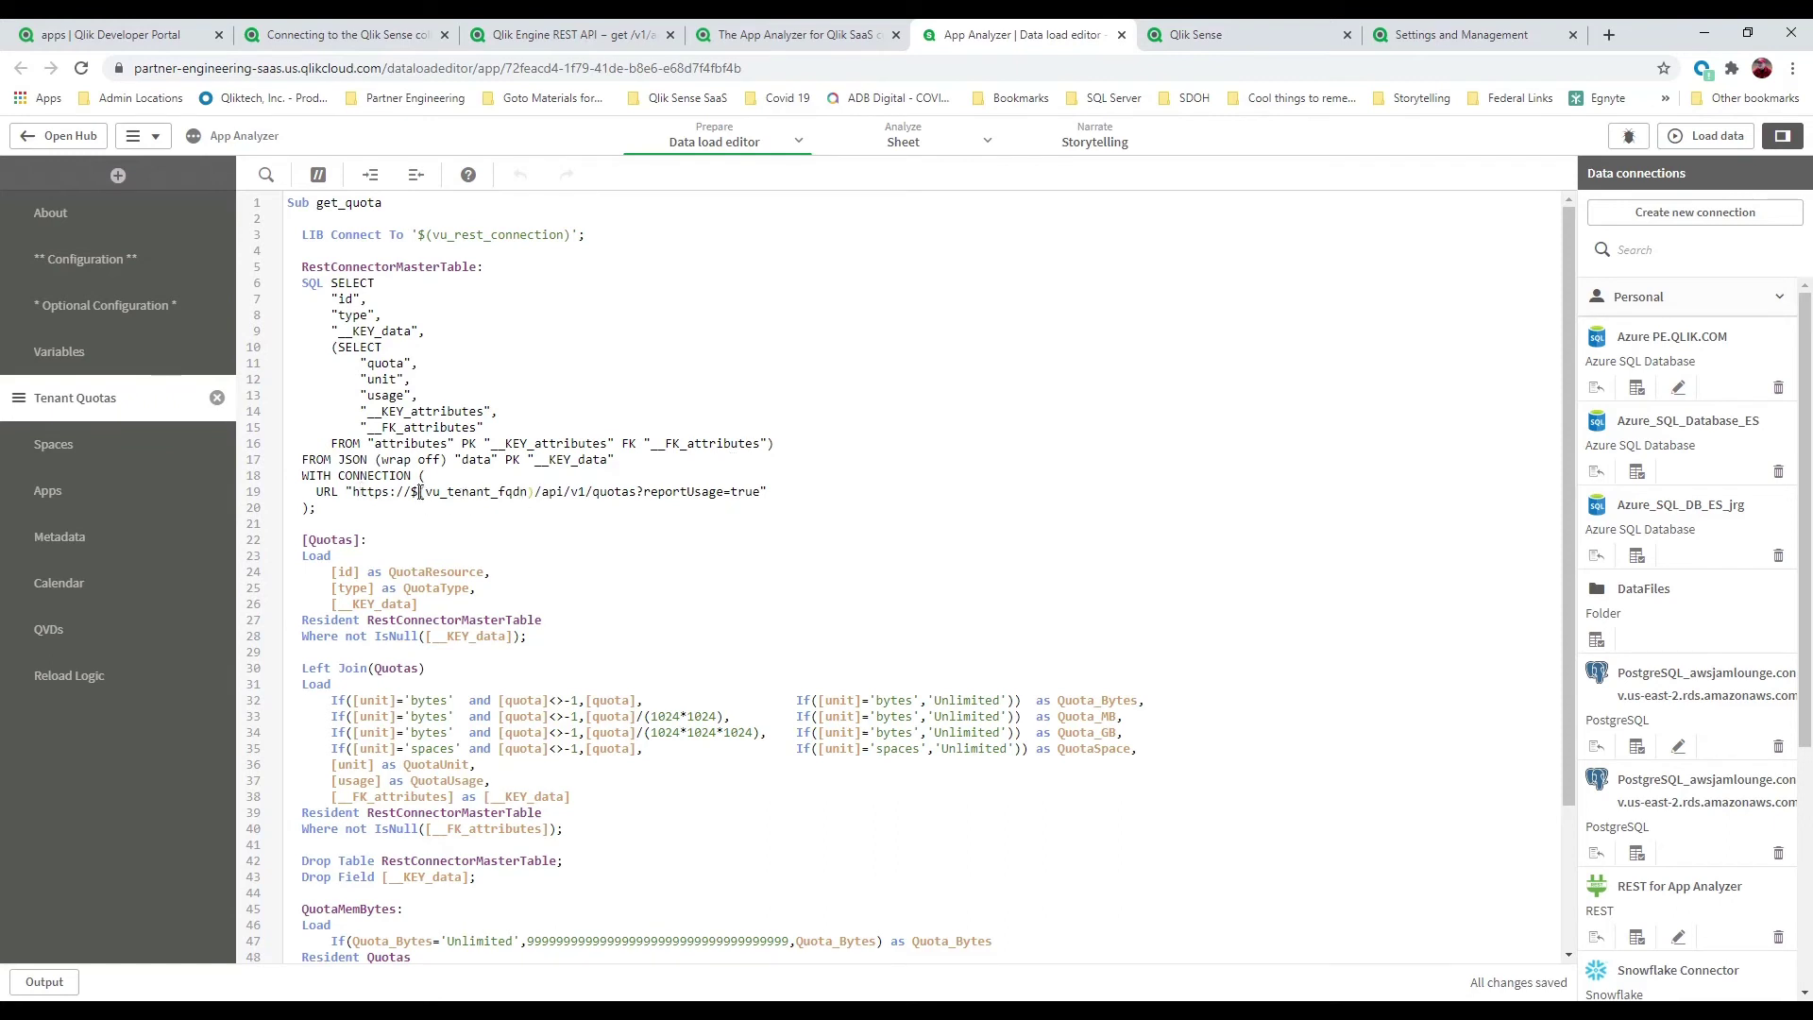
left_click_drag(419, 491, 531, 491)
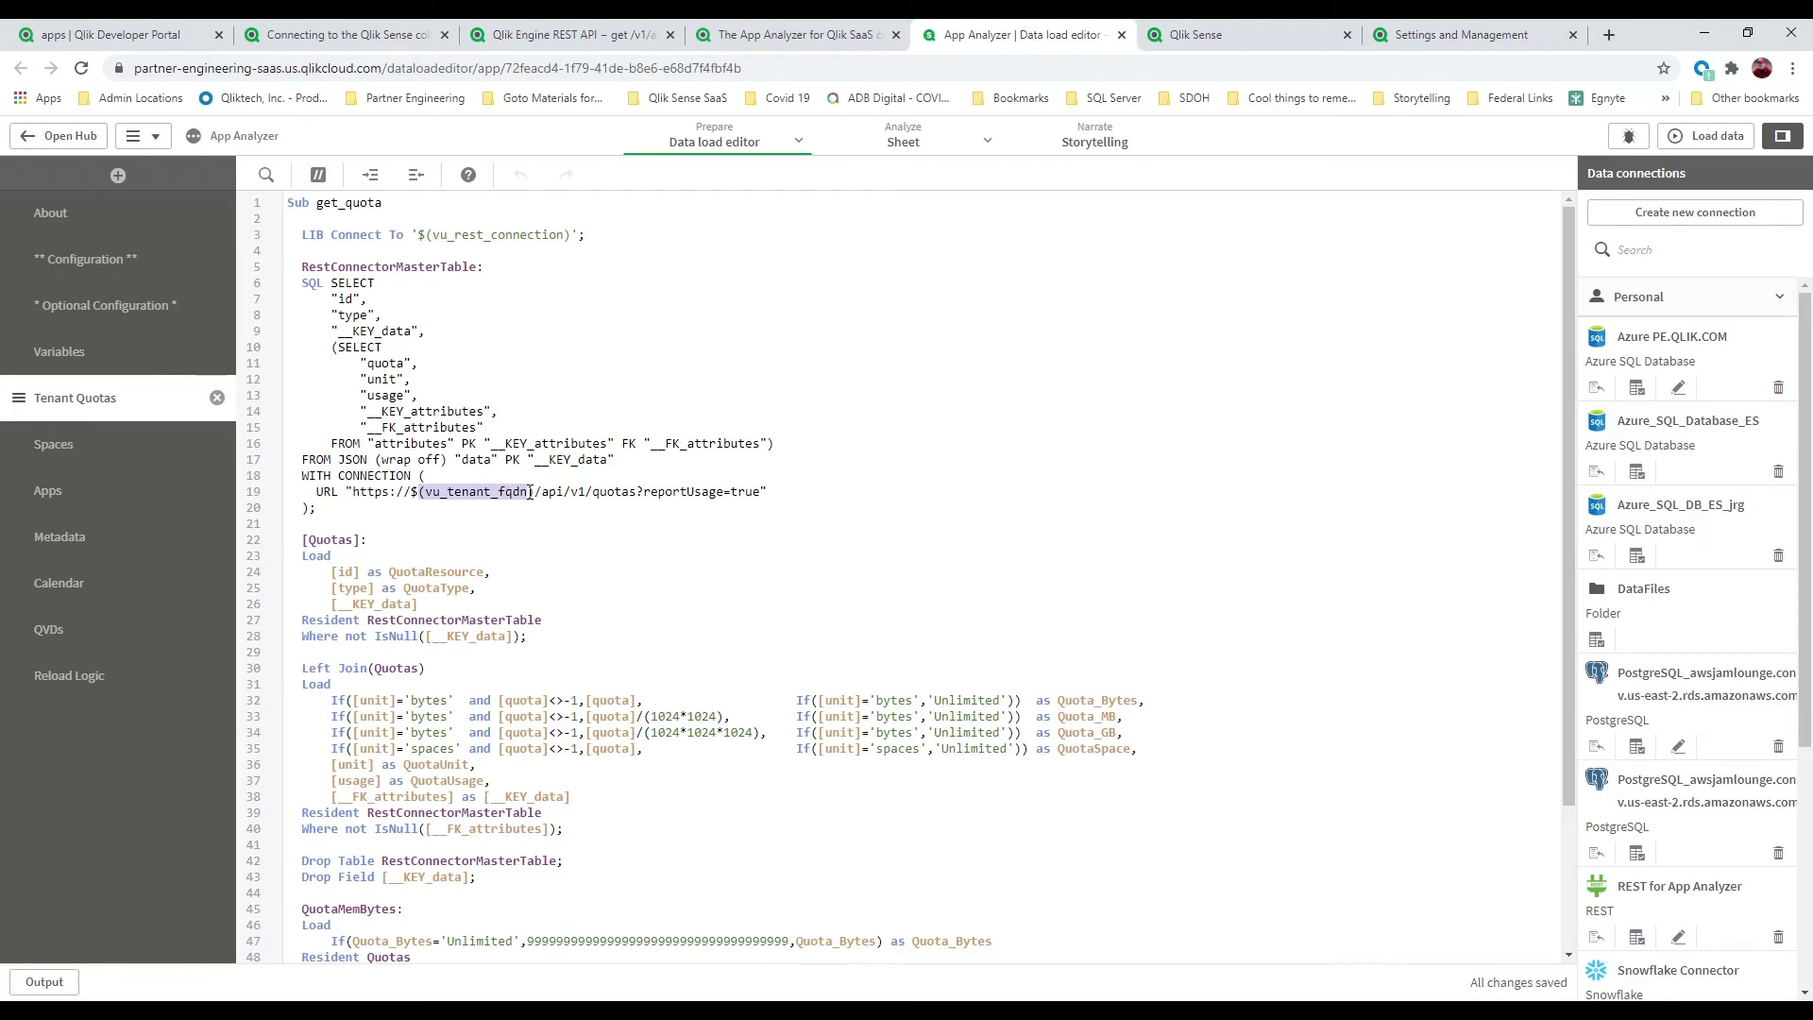
left_click_drag(541, 491, 565, 493)
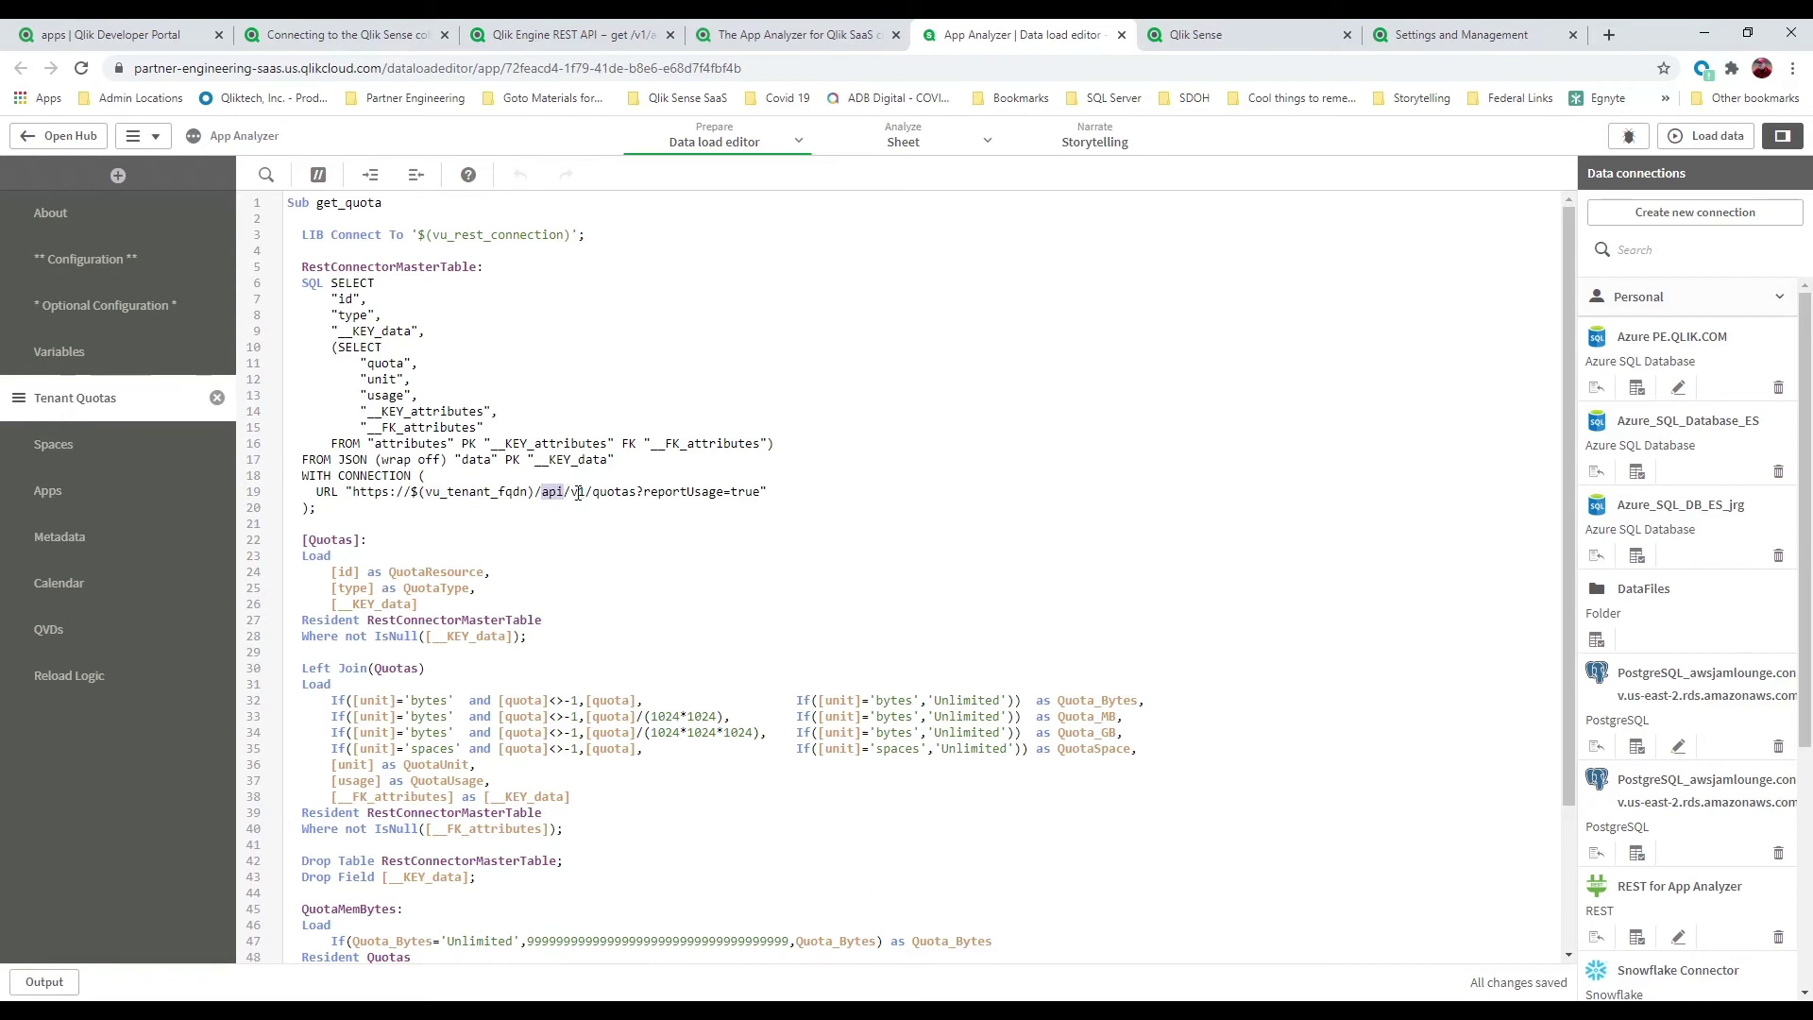
left_click(578, 492)
left_click_drag(427, 492, 760, 490)
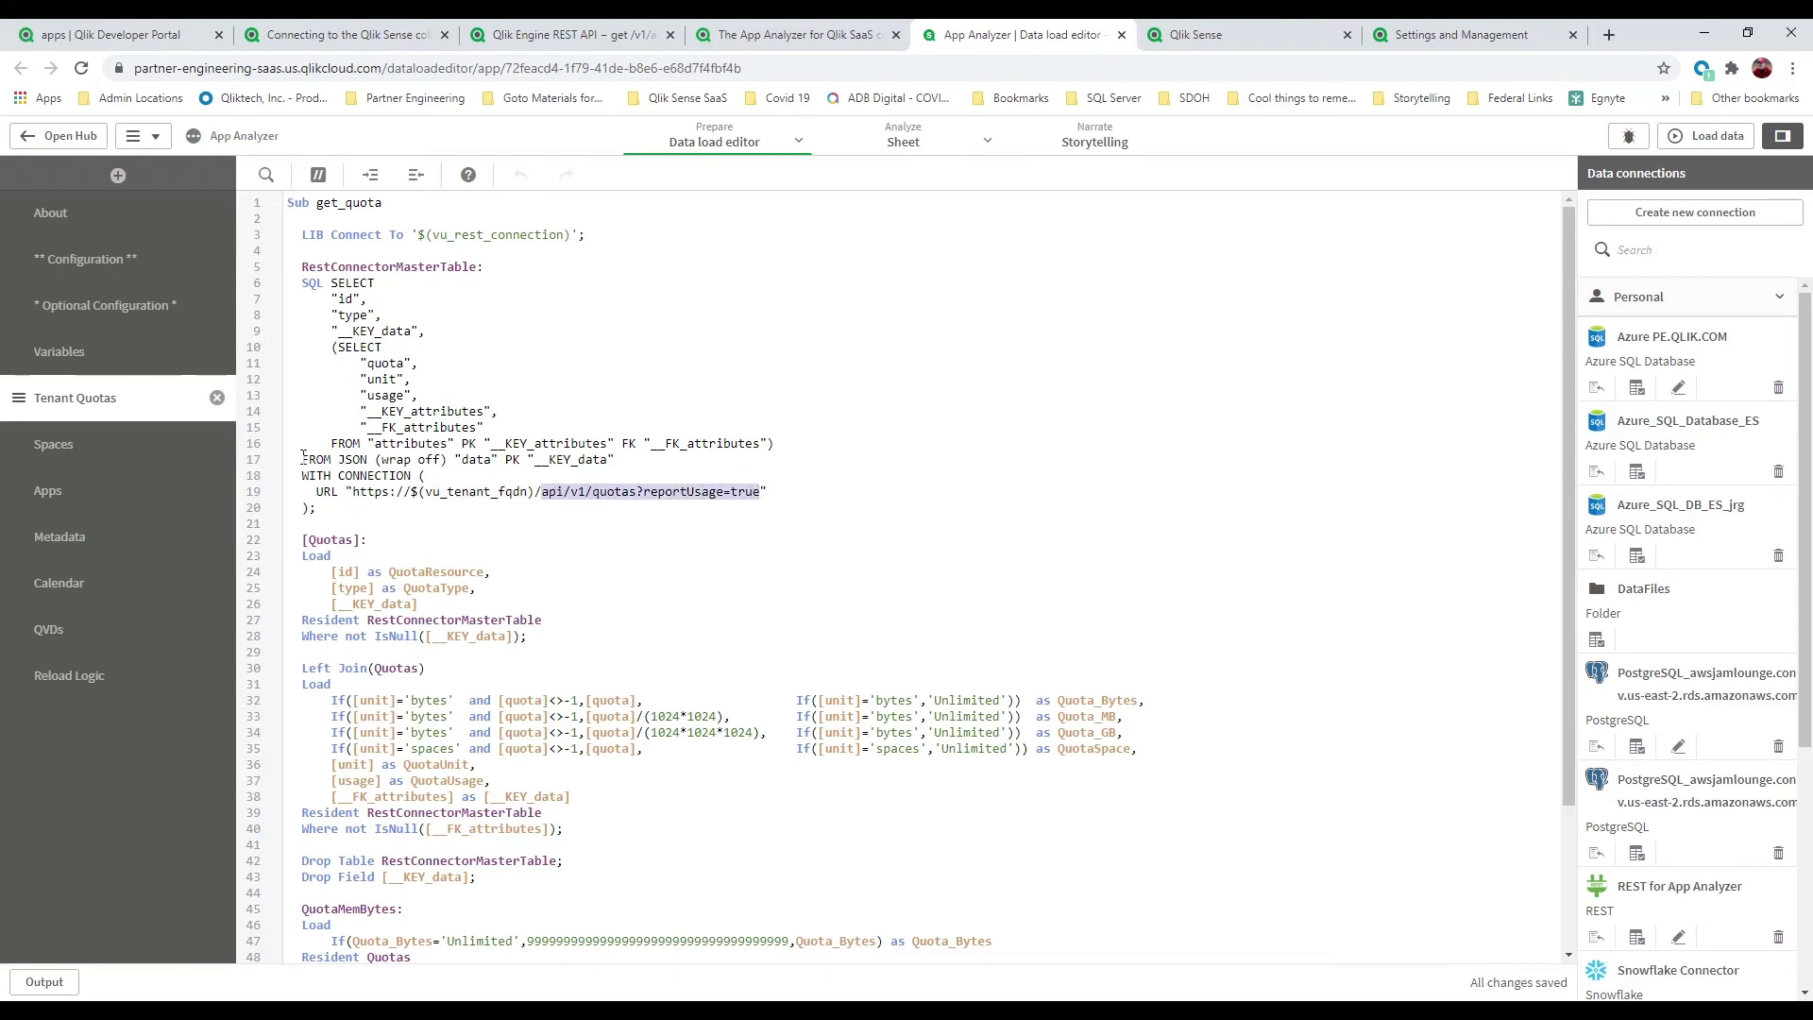
left_click(153, 445)
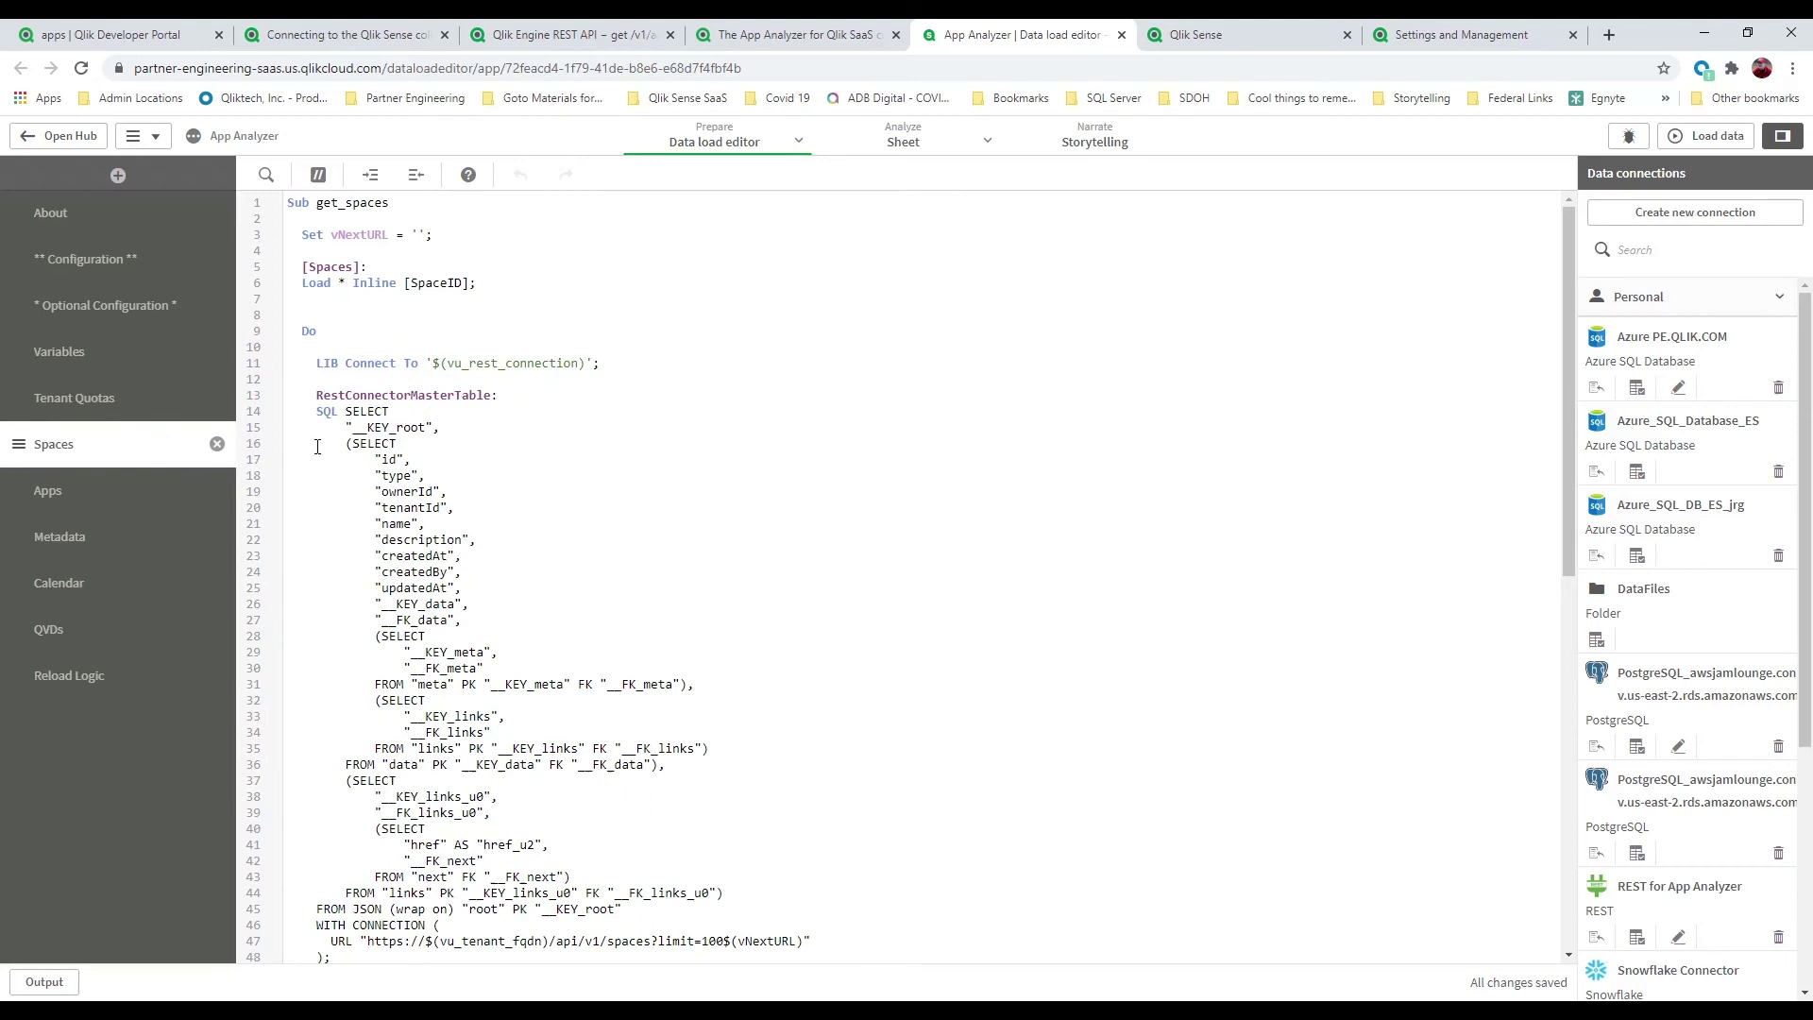
Highlight the spaces endpoint in the Spaces section's URL.
scroll(319, 451, "down", 4)
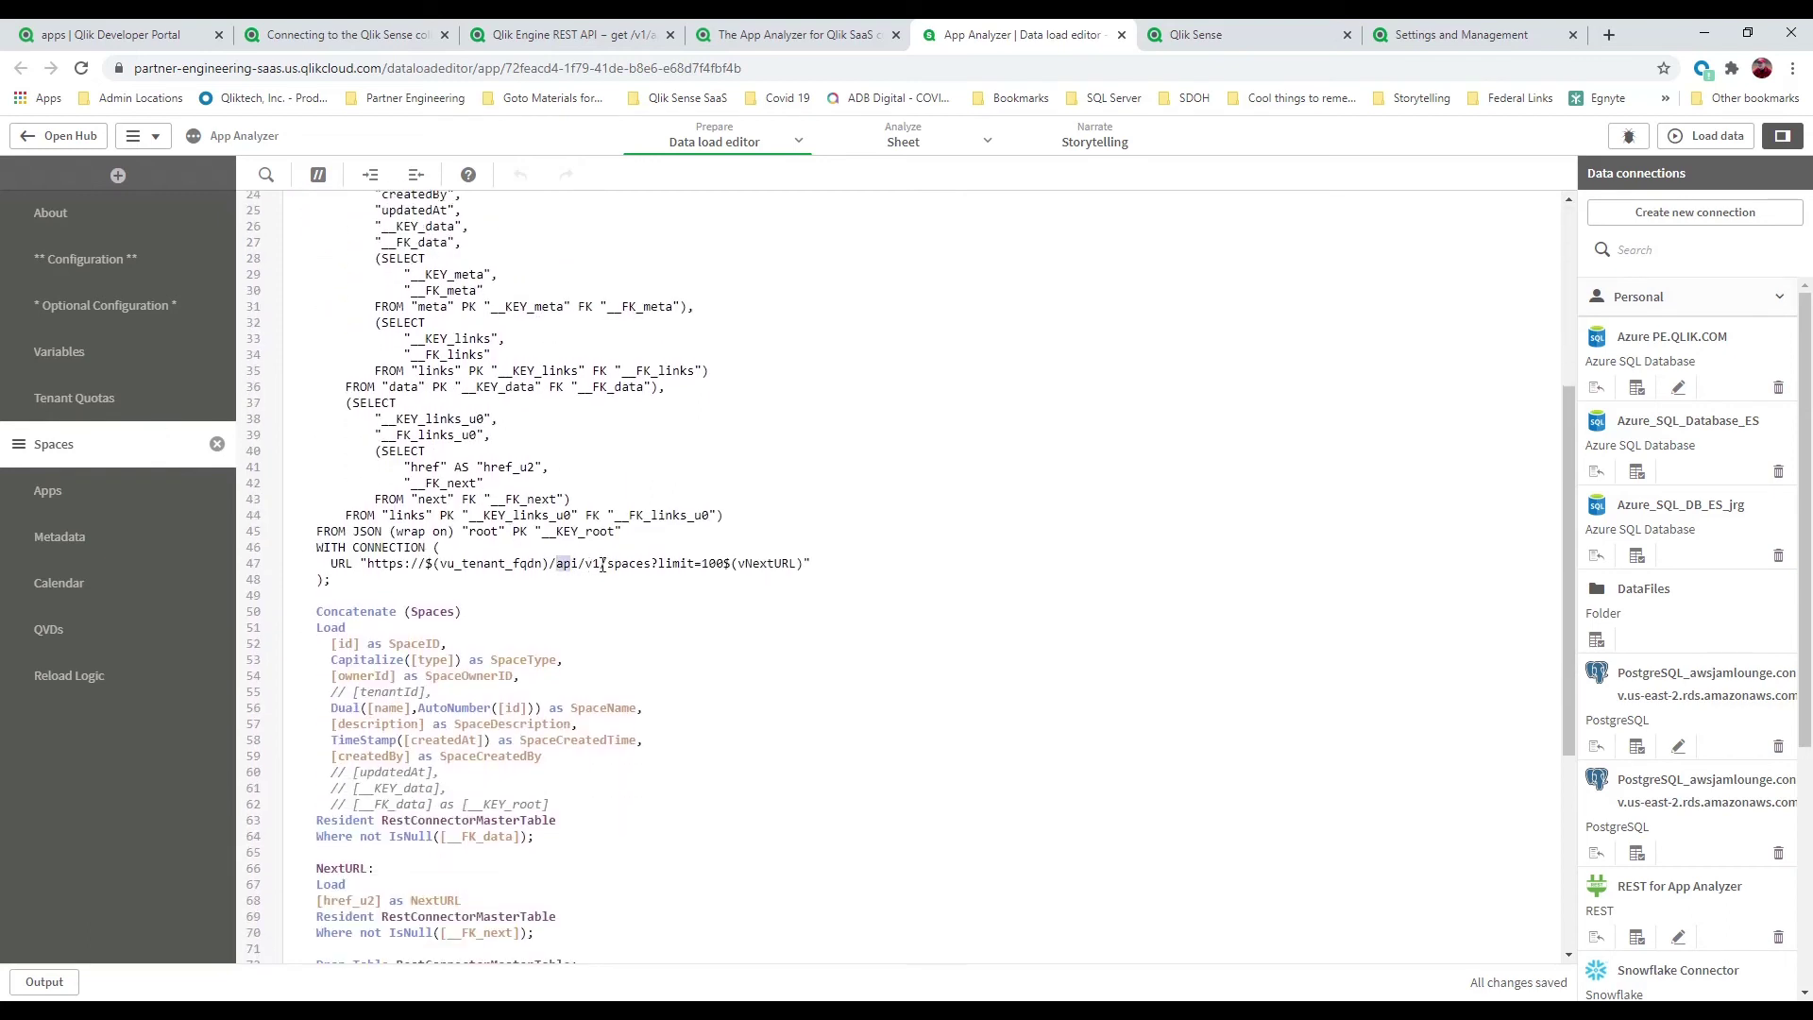
left_click_drag(608, 564, 651, 566)
scroll(651, 566, "down", 4)
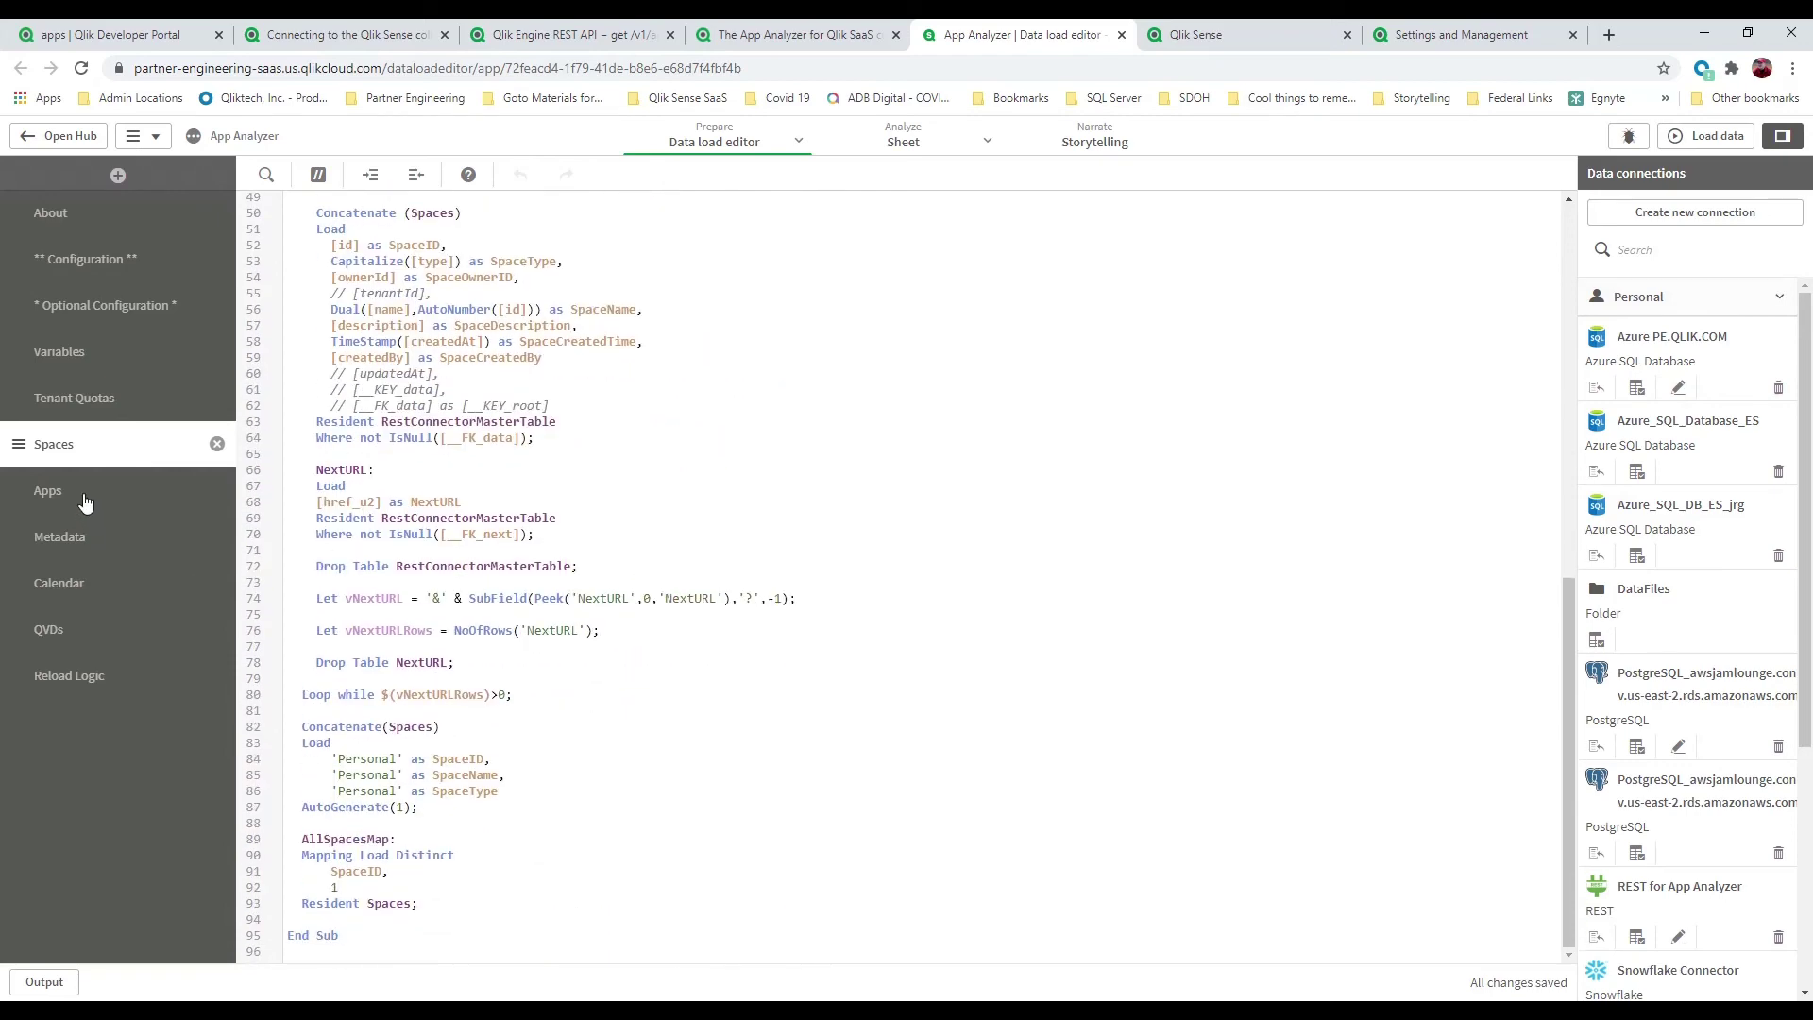
Highlight the items endpoint in the Apps section's URL, then view the Metadata section.
left_click(117, 492)
scroll(510, 467, "down", 5)
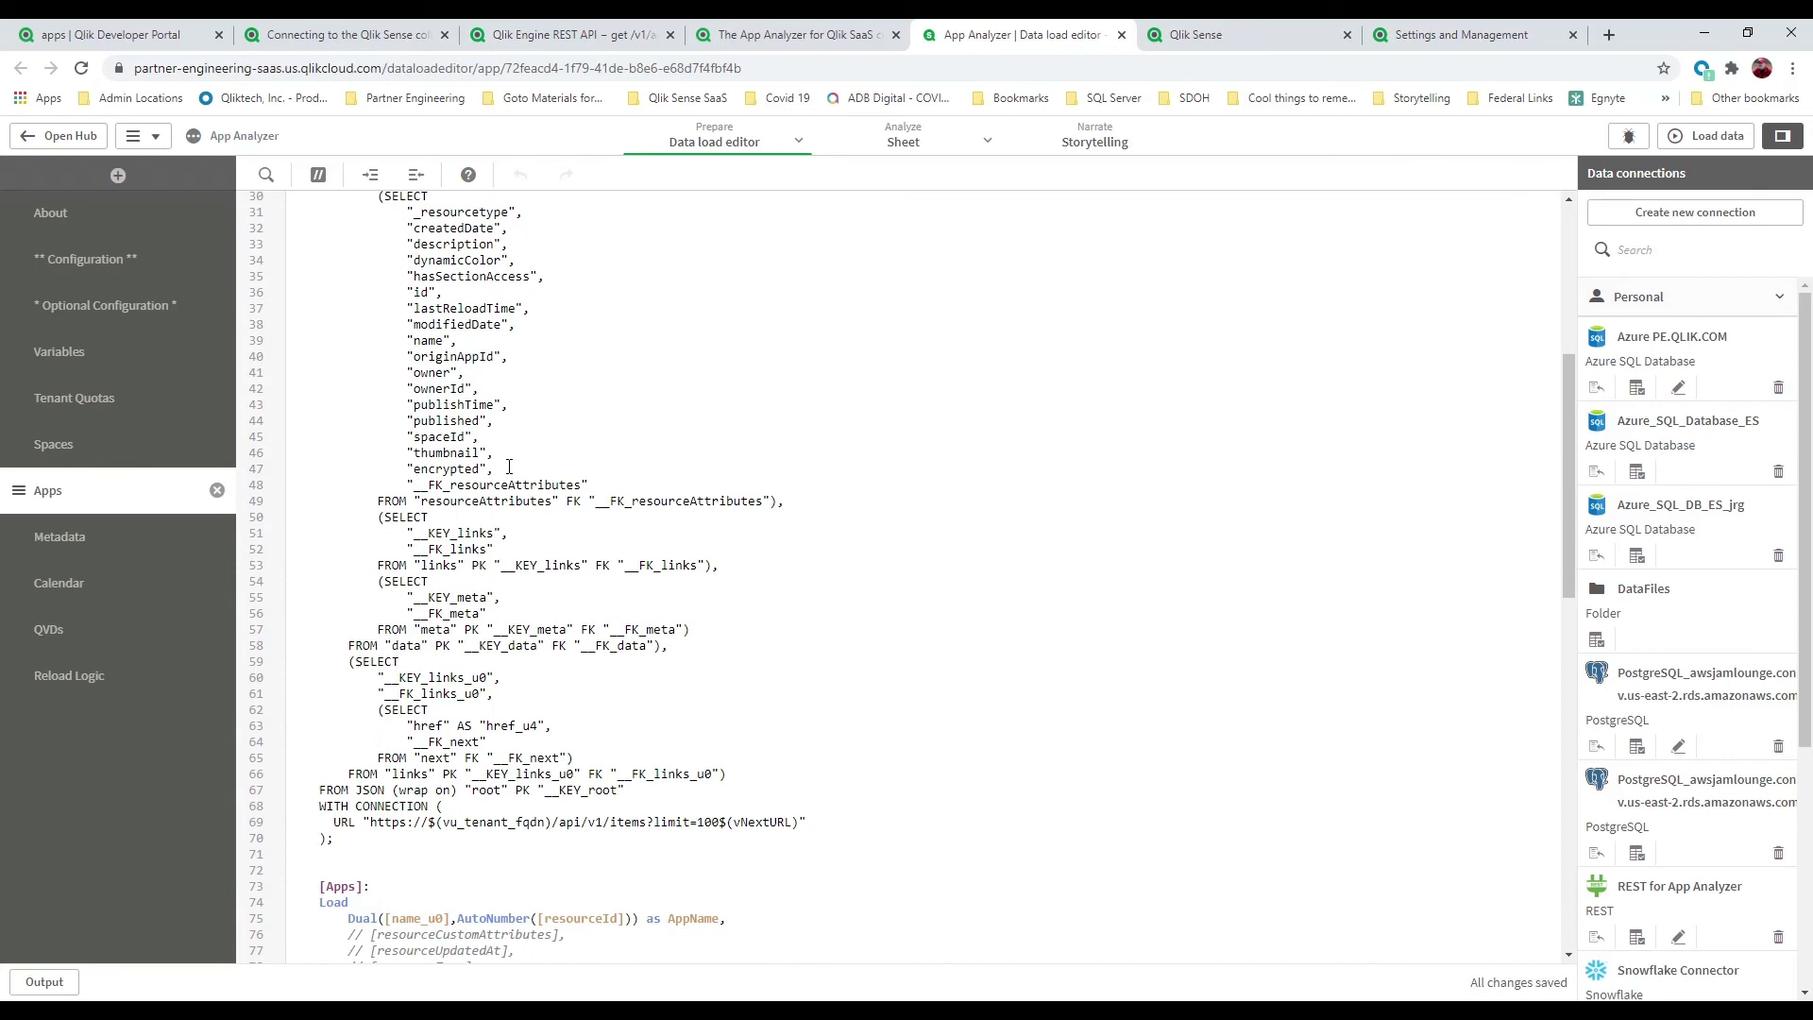
scroll(509, 467, "down", 2)
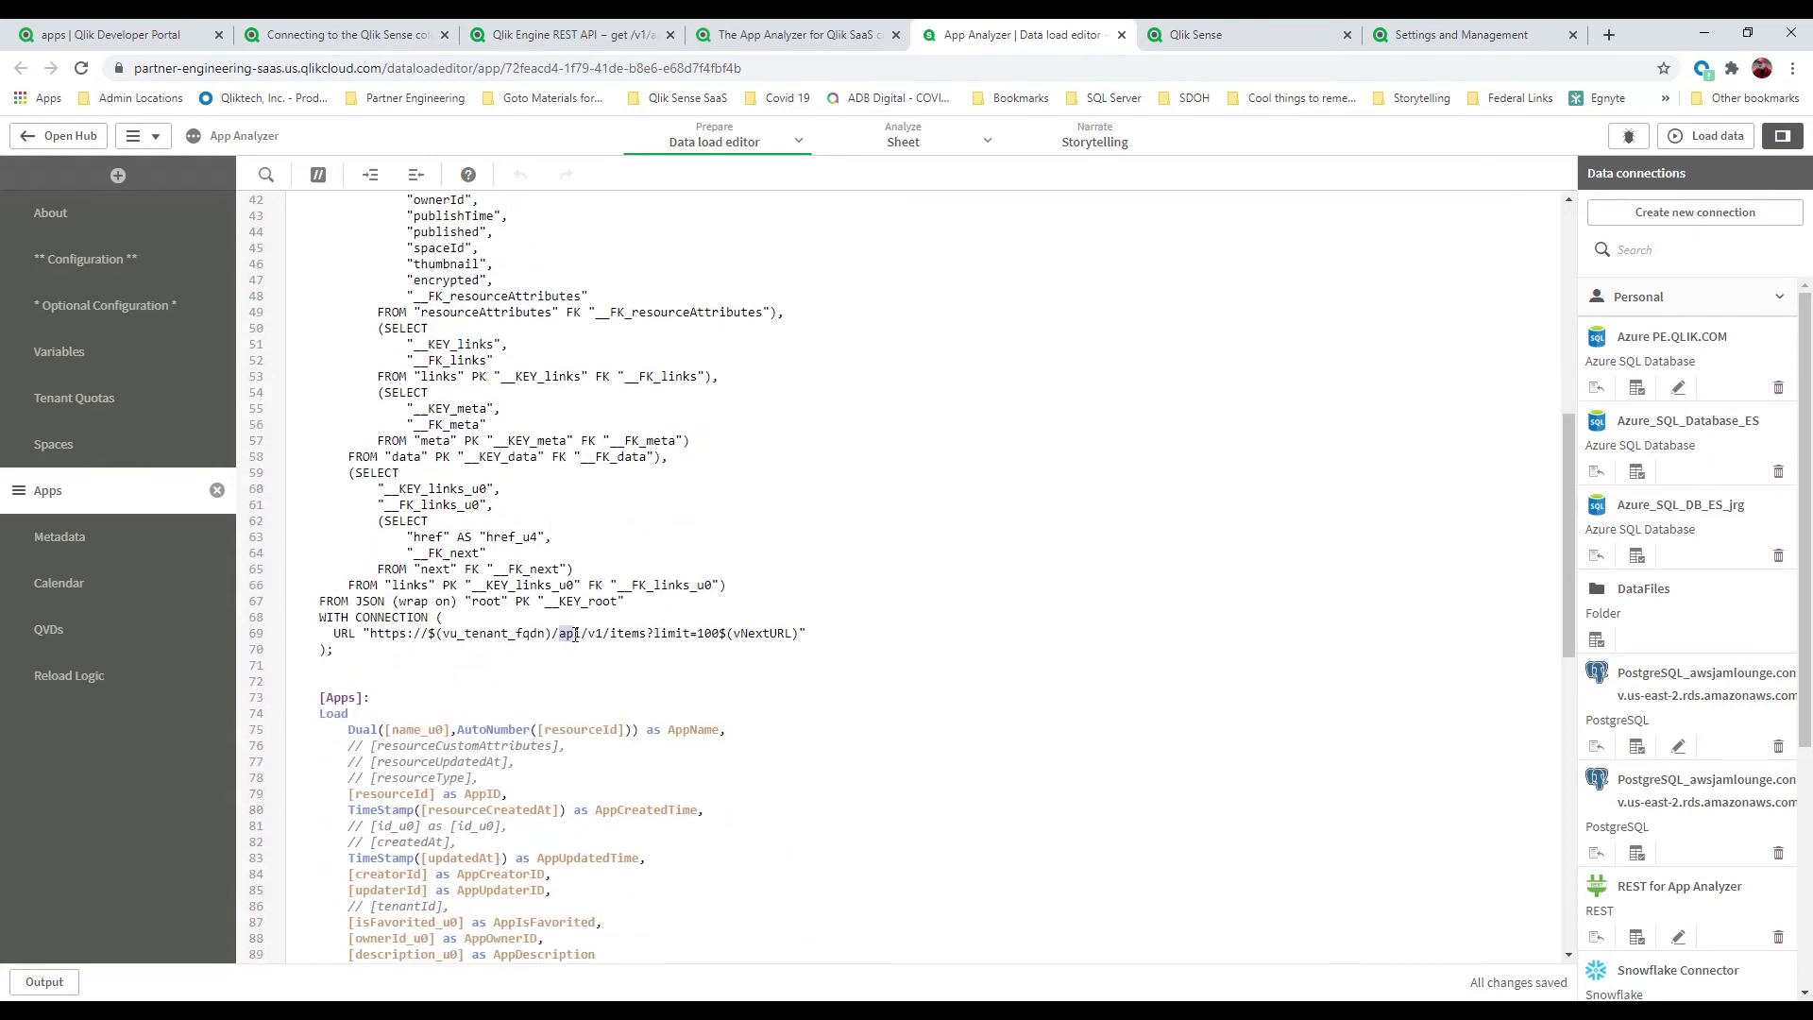
double_click(625, 633)
left_click(89, 534)
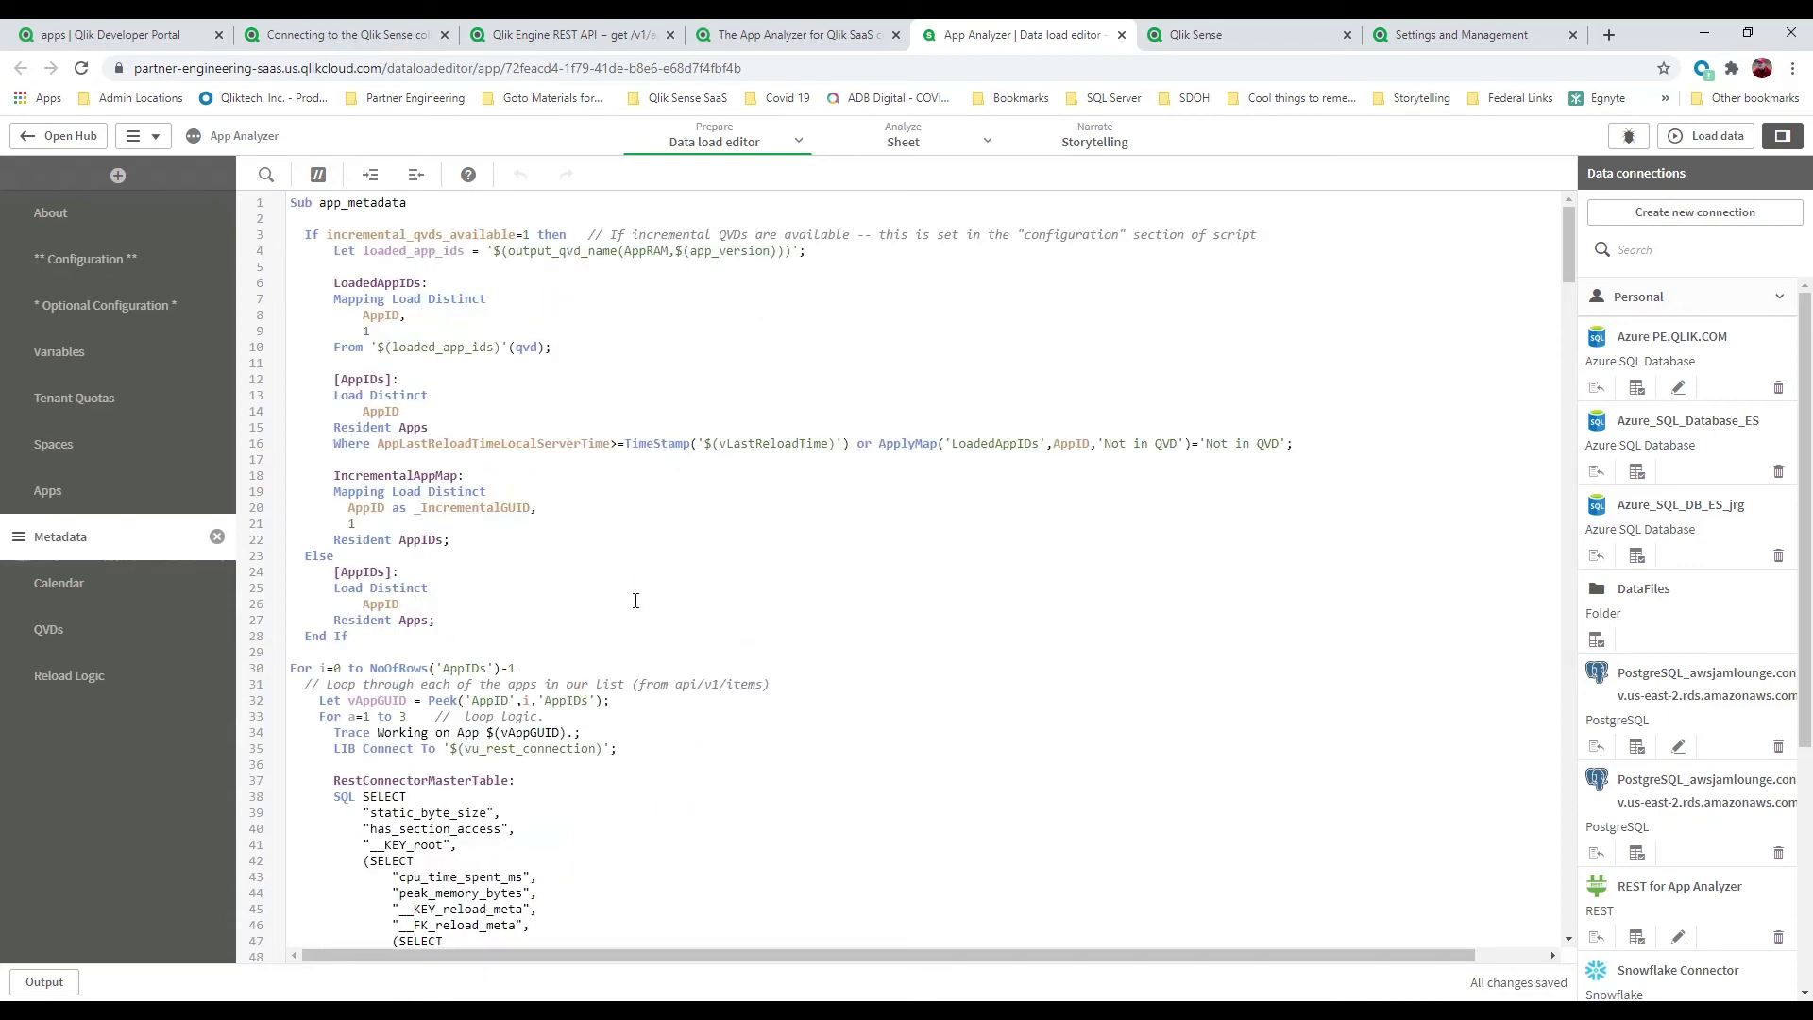
scroll(641, 601, "down", 10)
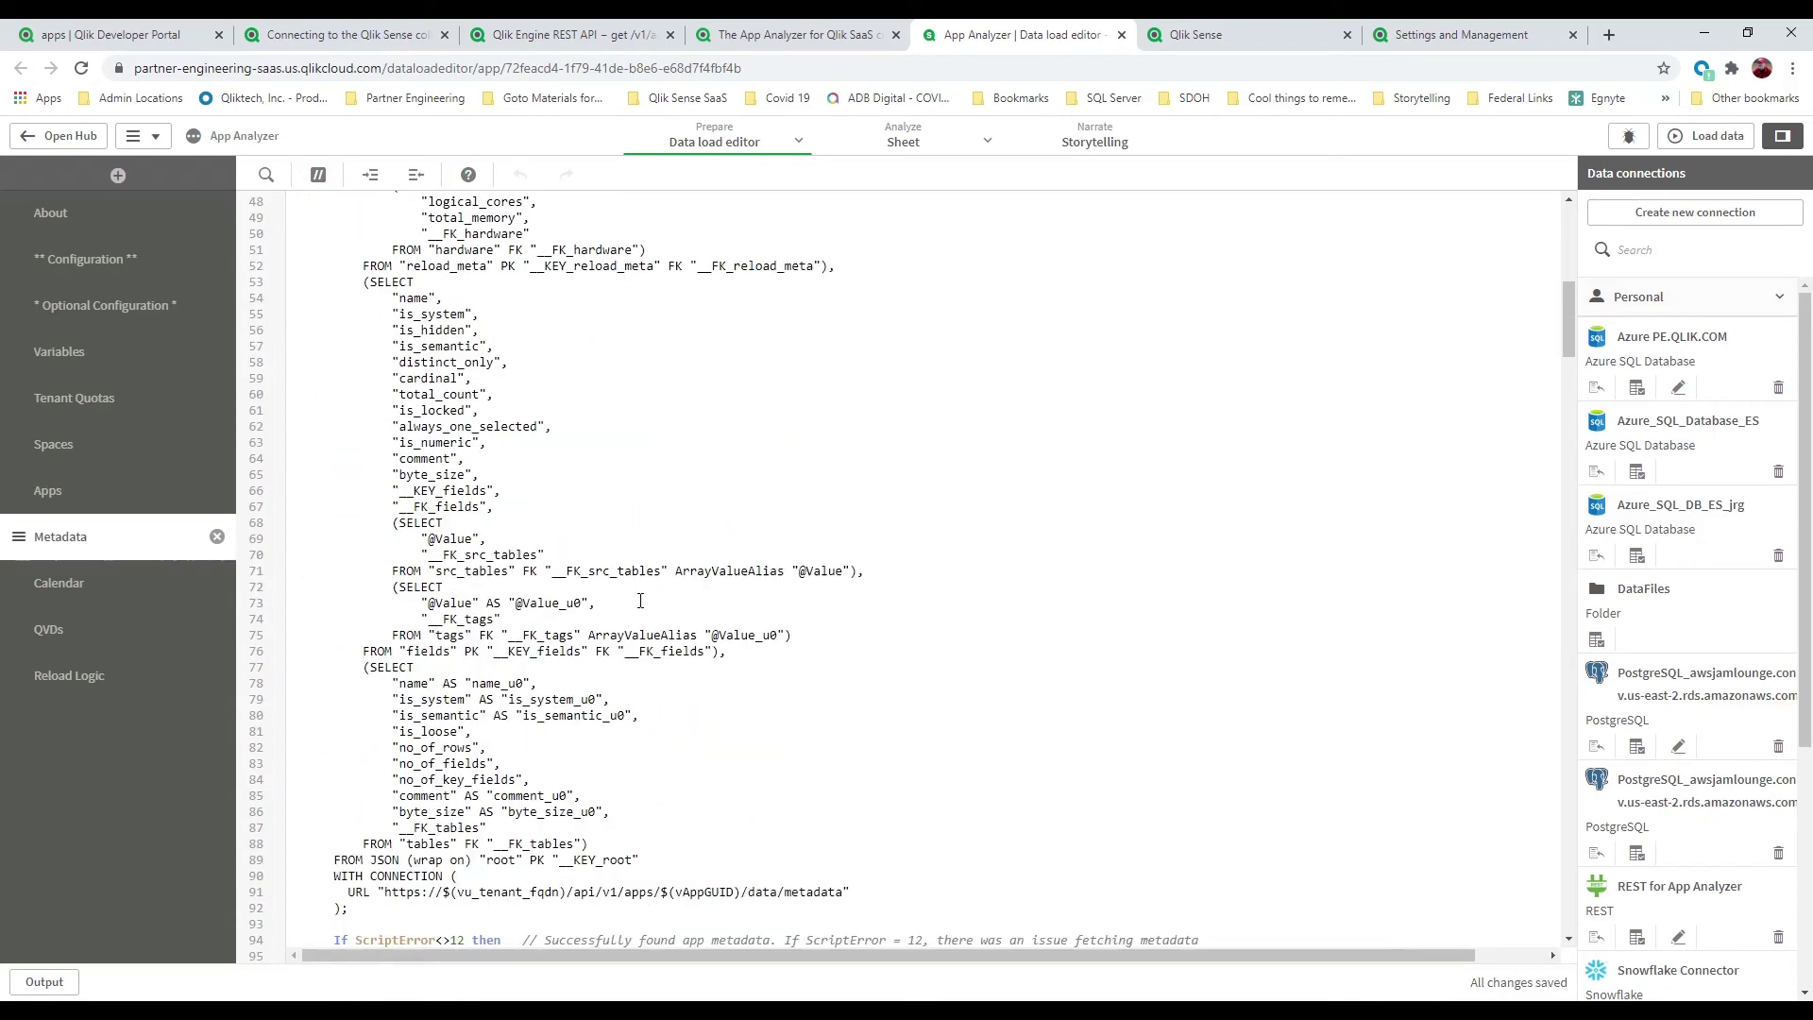